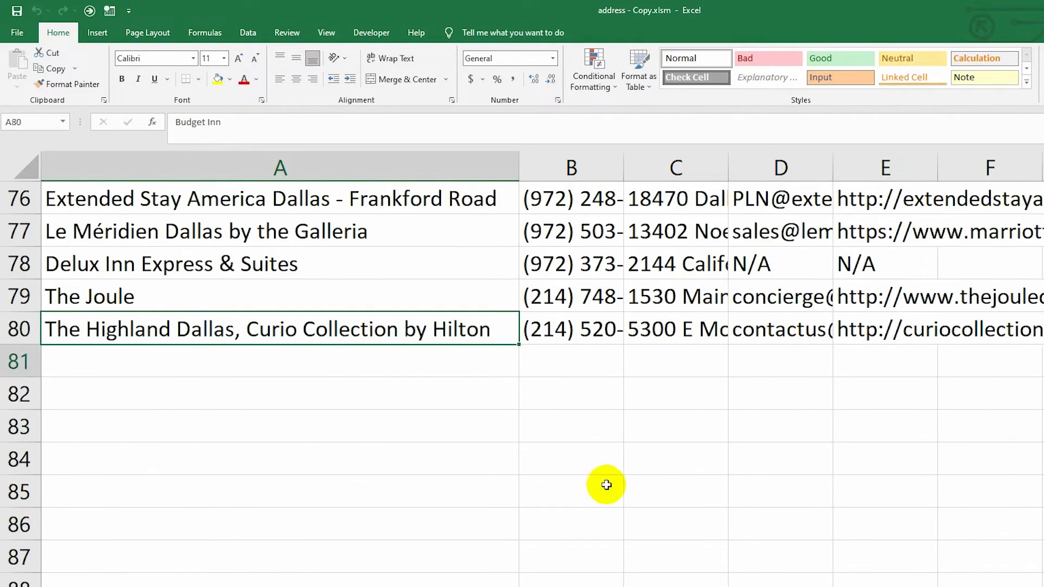
Step: Enable the Developer tab among the main tabs in the ribbon customization options
{"action": "scroll", "coordinate": [416, 436], "scroll_direction": "up", "scroll_amount": 3}
{"action": "scroll", "coordinate": [417, 436], "scroll_direction": "up", "scroll_amount": 2}
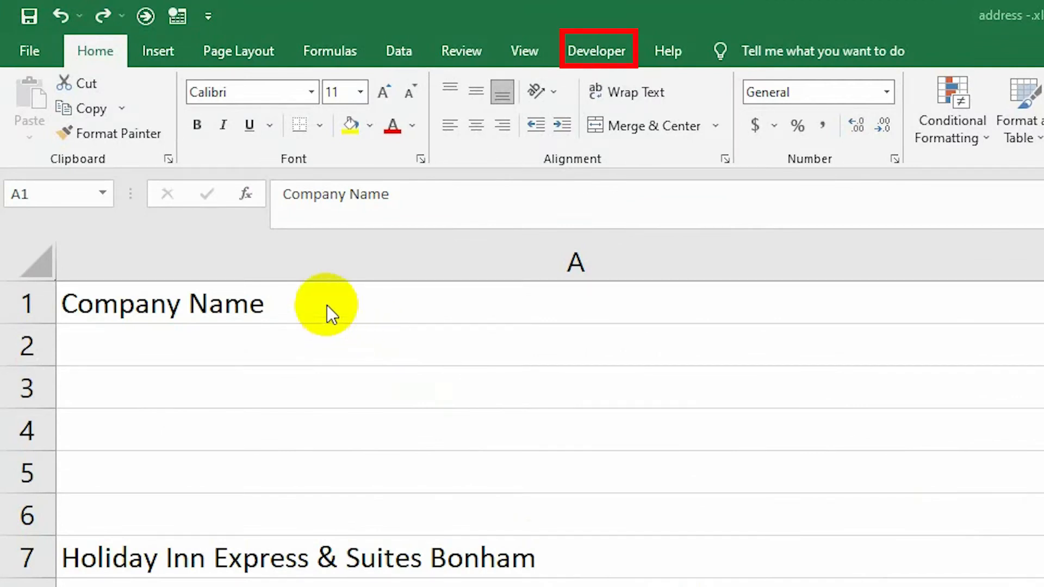
{"action": "left_click", "coordinate": [604, 52]}
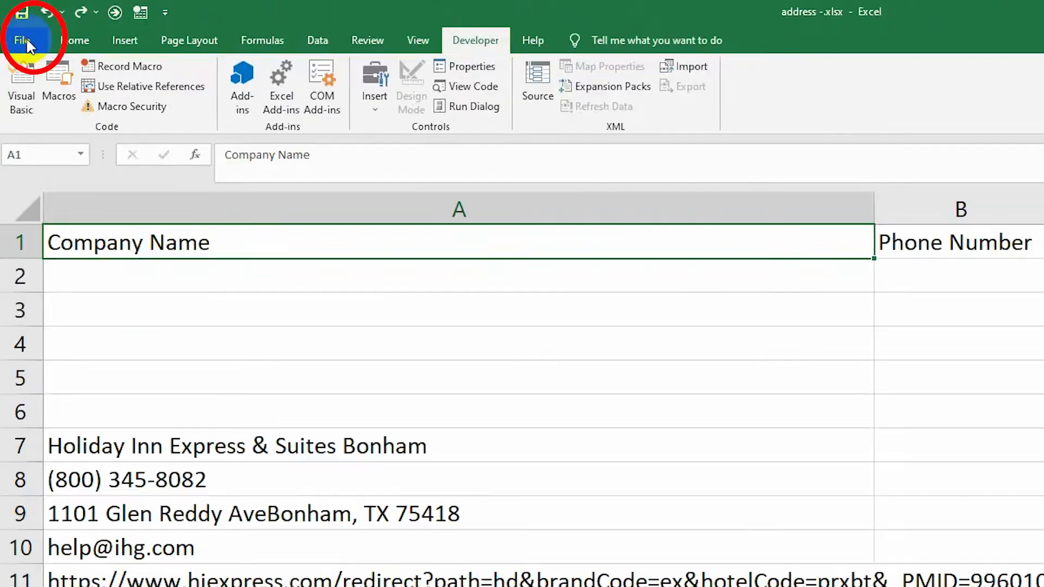
{"action": "left_click", "coordinate": [26, 42]}
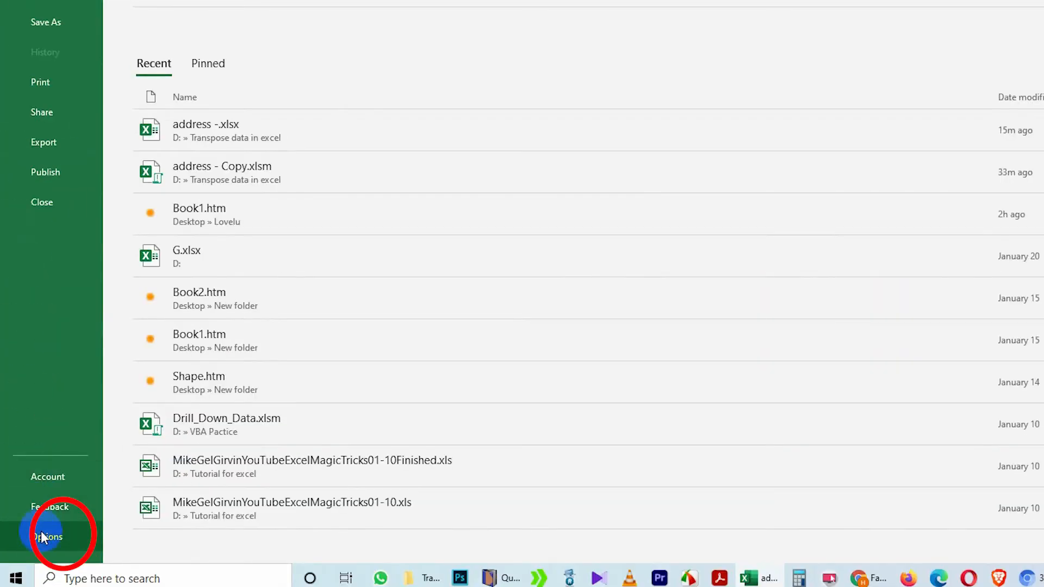
{"action": "left_click", "coordinate": [40, 532]}
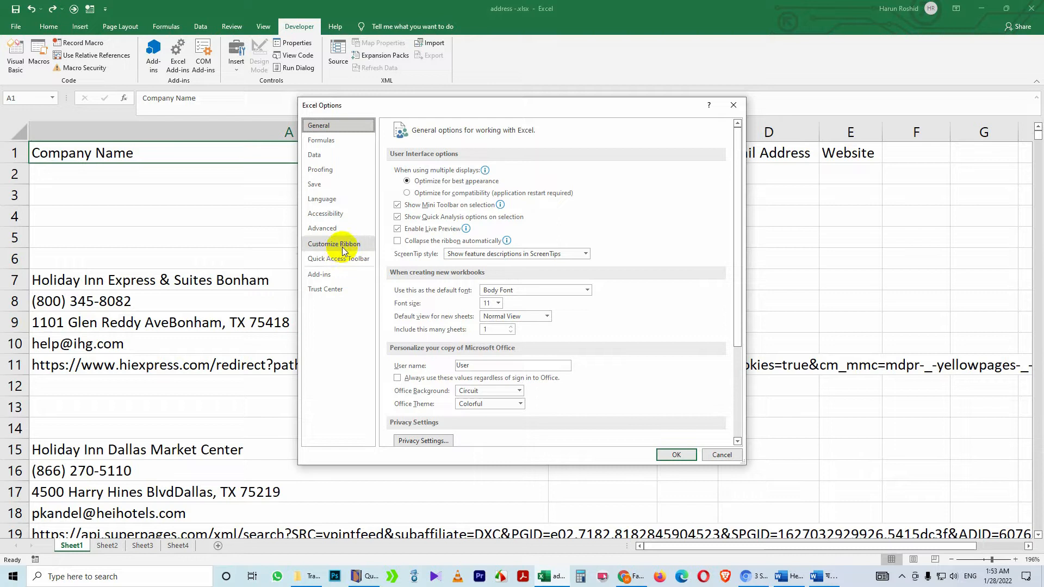
{"action": "left_click", "coordinate": [341, 246]}
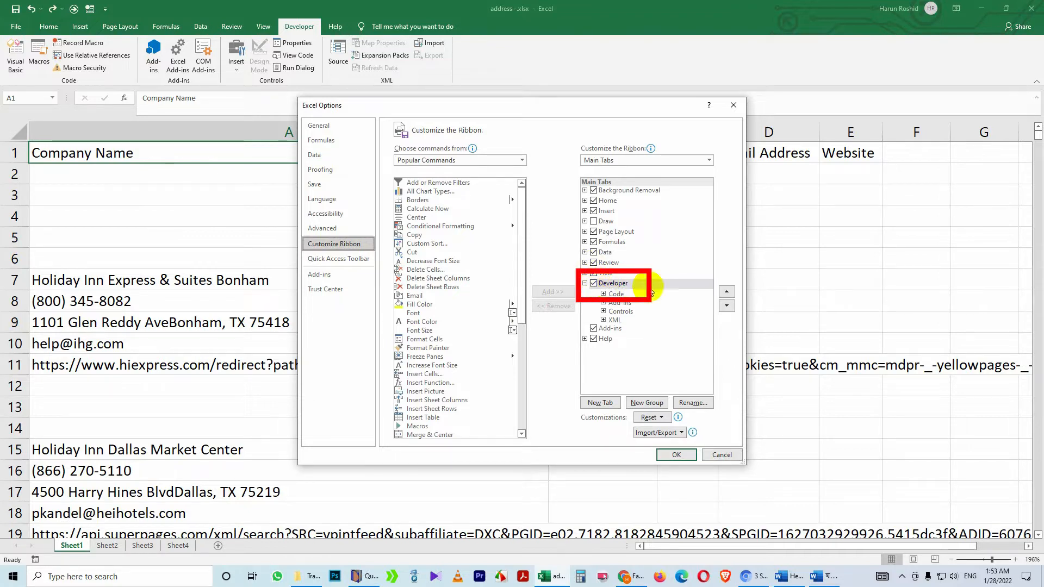
{"action": "left_click", "coordinate": [594, 284]}
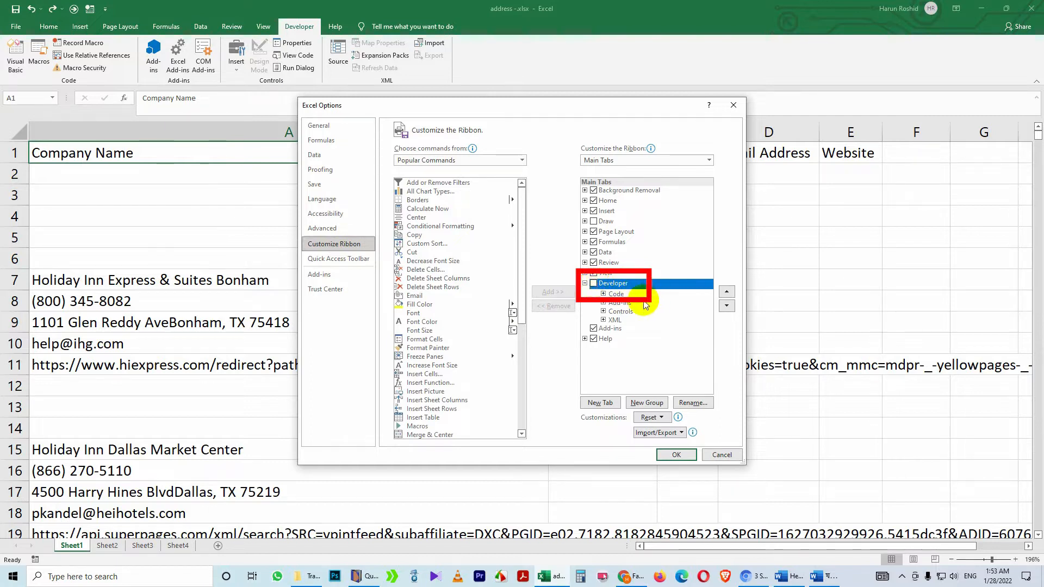
{"action": "left_click", "coordinate": [593, 284]}
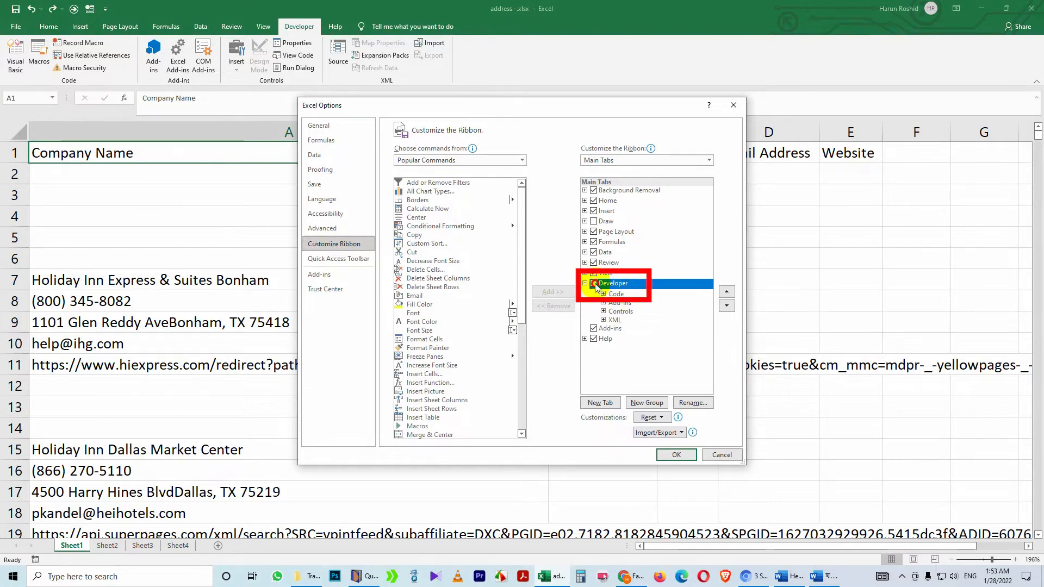
{"action": "left_click", "coordinate": [677, 455]}
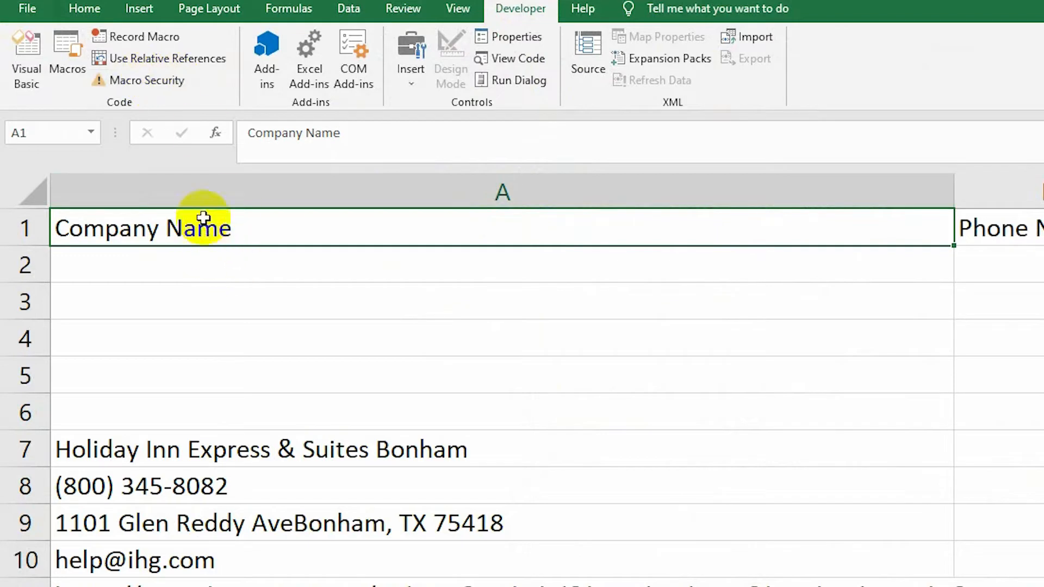
Step: From cell A1, turn on relative references and start recording Macro1 in this workbook with the shortcut Ctrl+d
{"action": "left_click", "coordinate": [184, 233]}
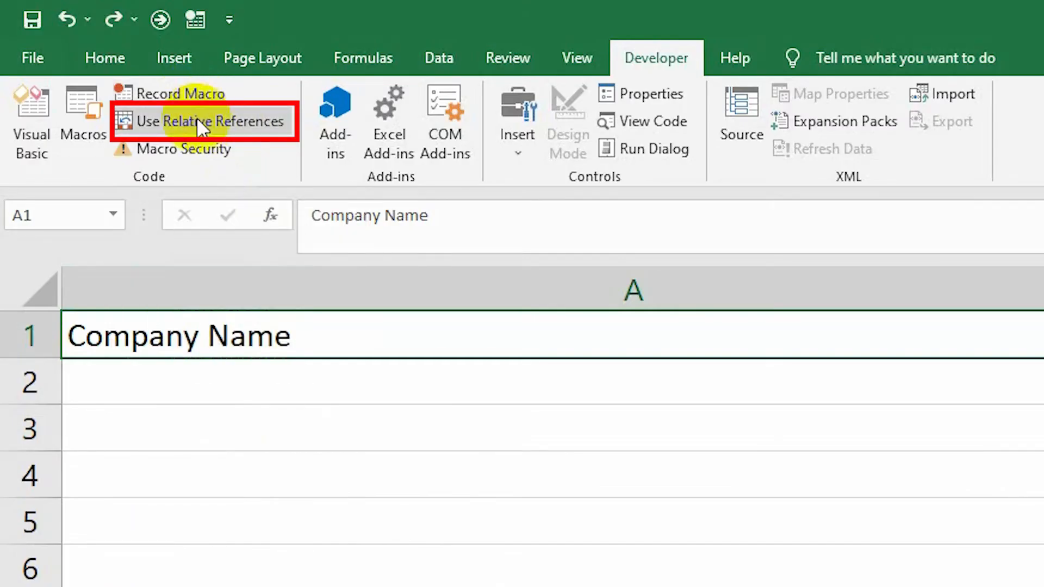
{"action": "left_click", "coordinate": [199, 119]}
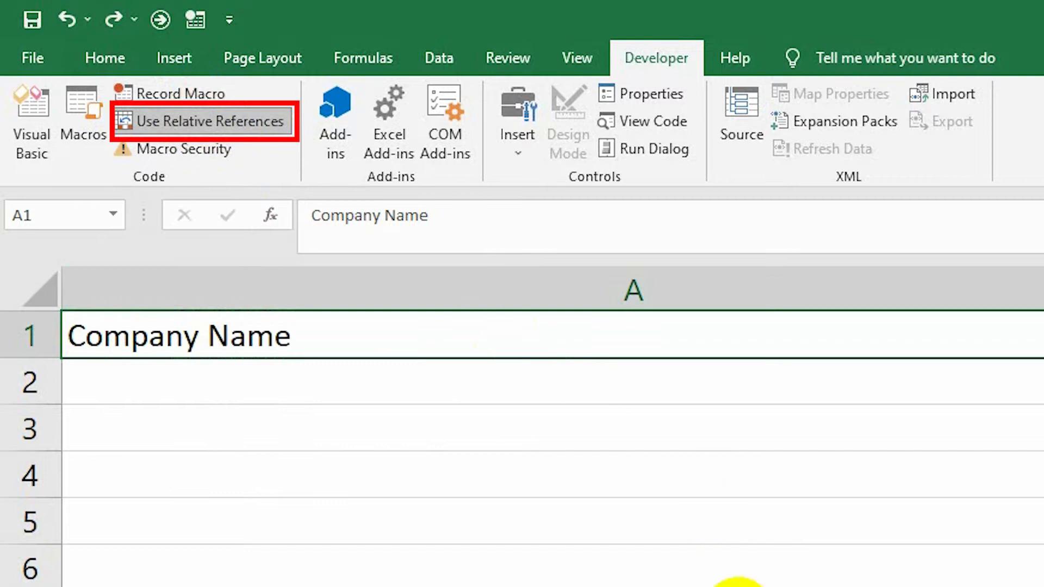
{"action": "left_click", "coordinate": [183, 96]}
{"action": "left_click", "coordinate": [878, 195]}
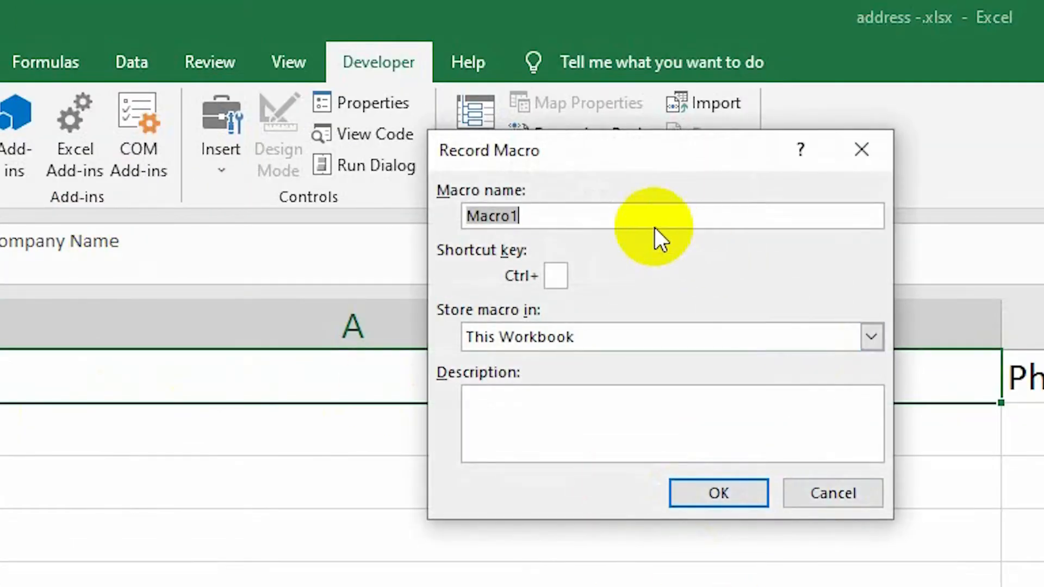
{"action": "left_click_drag", "start_coordinate": [633, 218], "coordinate": [356, 220]}
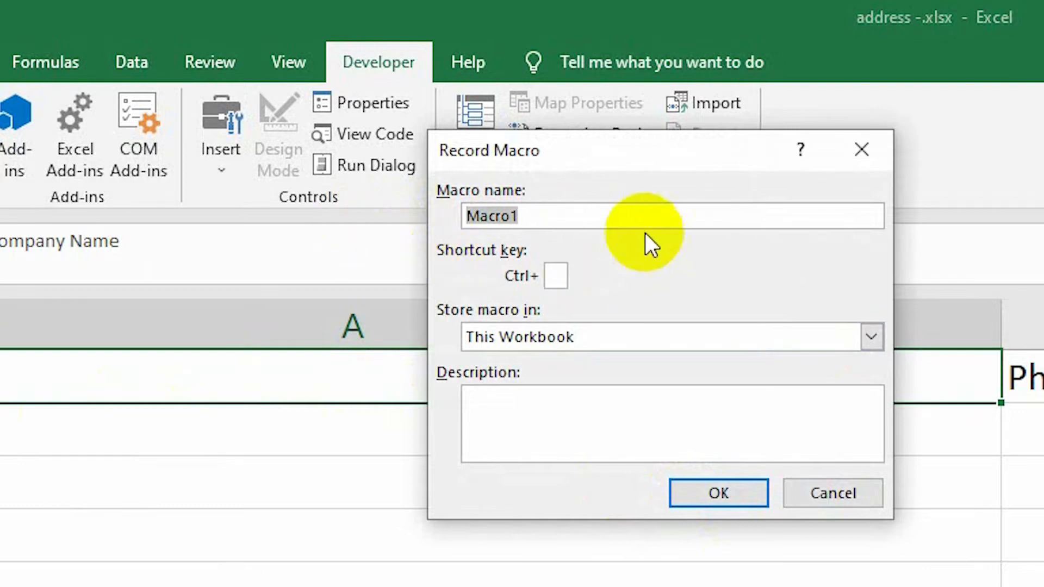
{"action": "left_click_drag", "start_coordinate": [602, 216], "coordinate": [419, 217]}
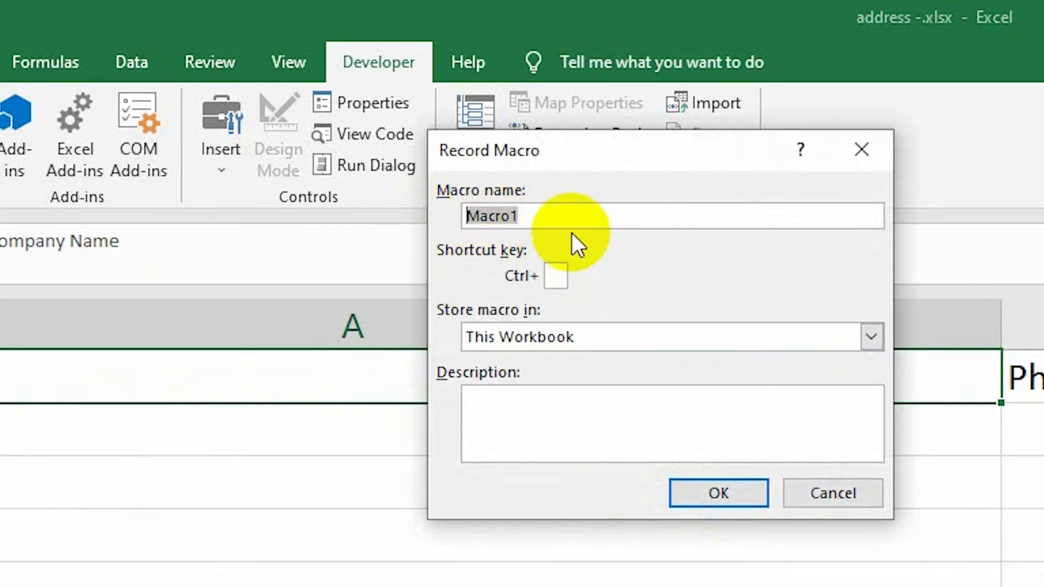
{"action": "left_click", "coordinate": [558, 278]}
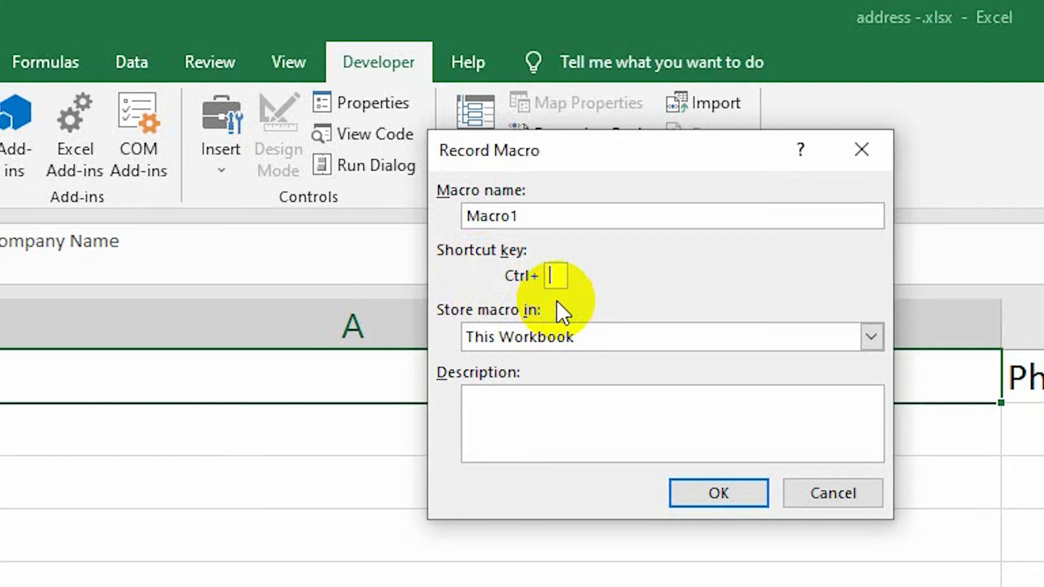
{"action": "type", "text": "d"}
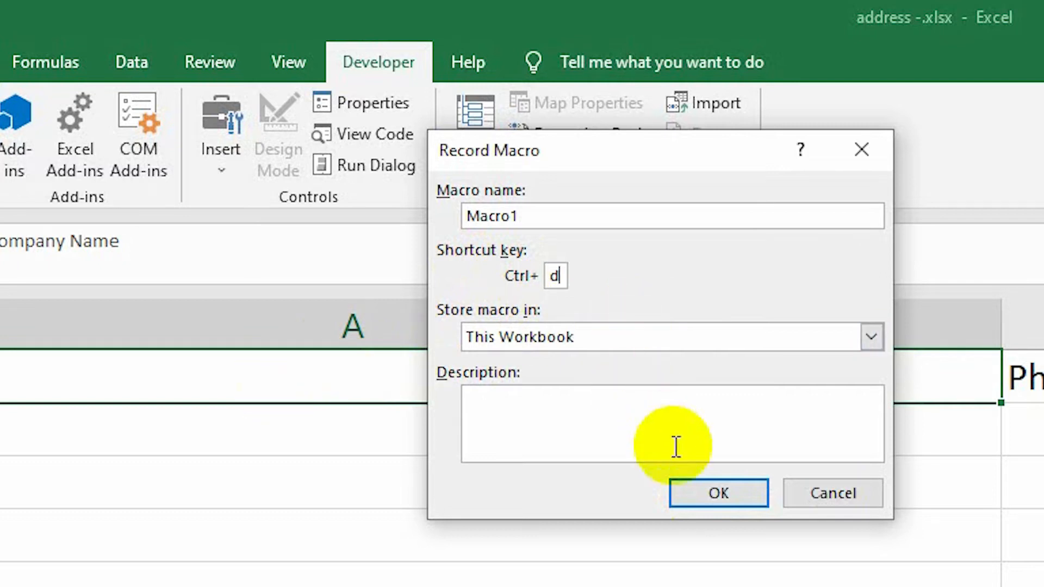
{"action": "left_click", "coordinate": [697, 494]}
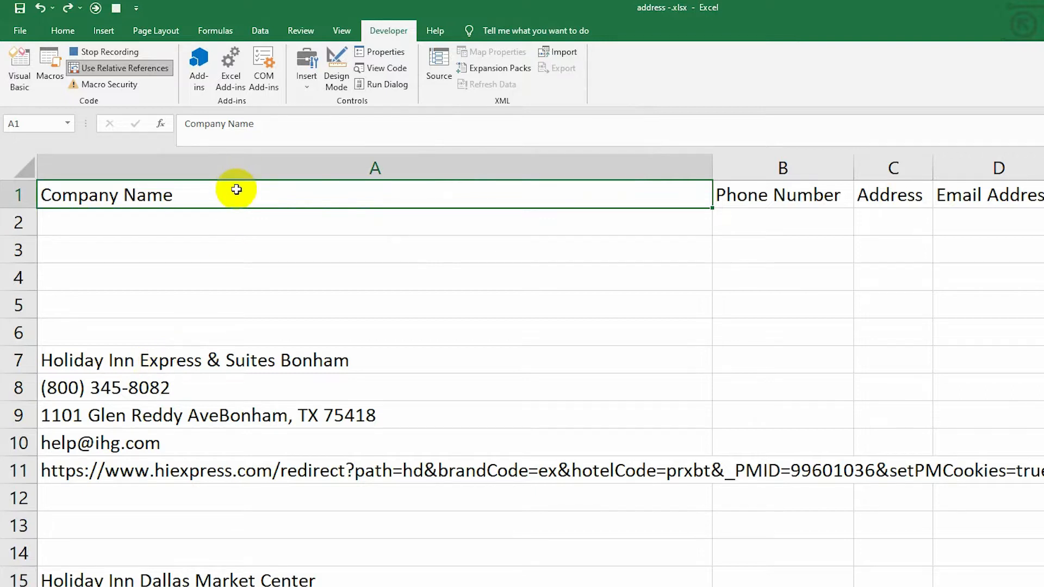
Step: Jump from A1 to the first hotel's address block and copy its cells A7 to A11
{"action": "key", "text": "ctrl"}
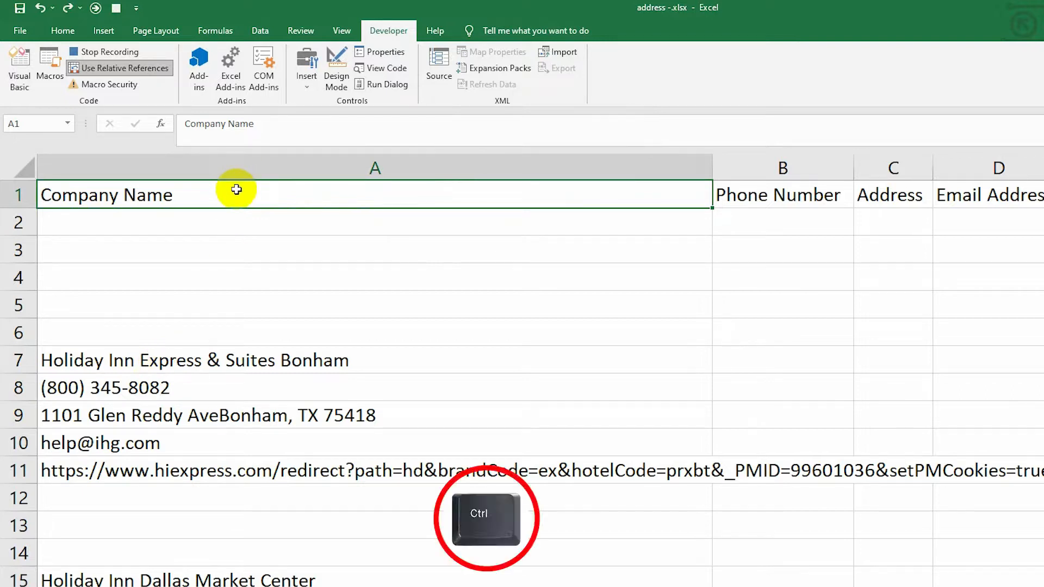
{"action": "key", "text": "ctrl+Down"}
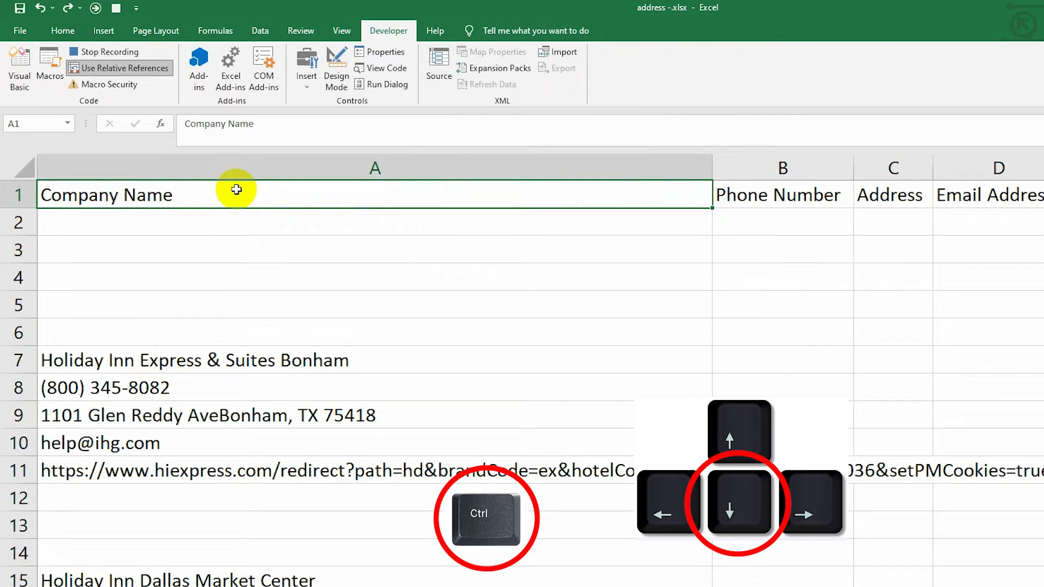
{"action": "key", "text": "ctrl+Down"}
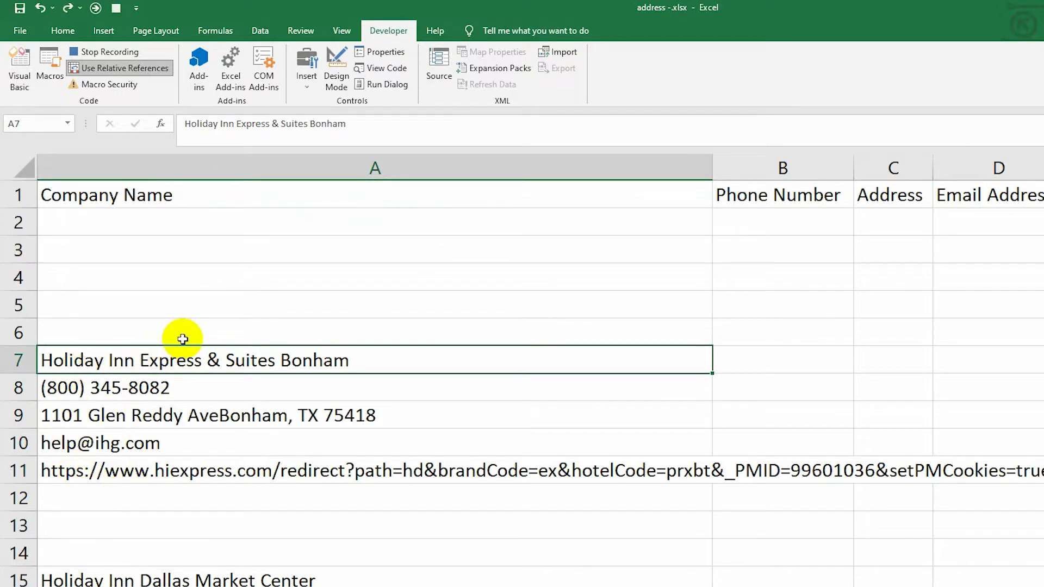
{"action": "key", "text": "ctrl+shift+Down"}
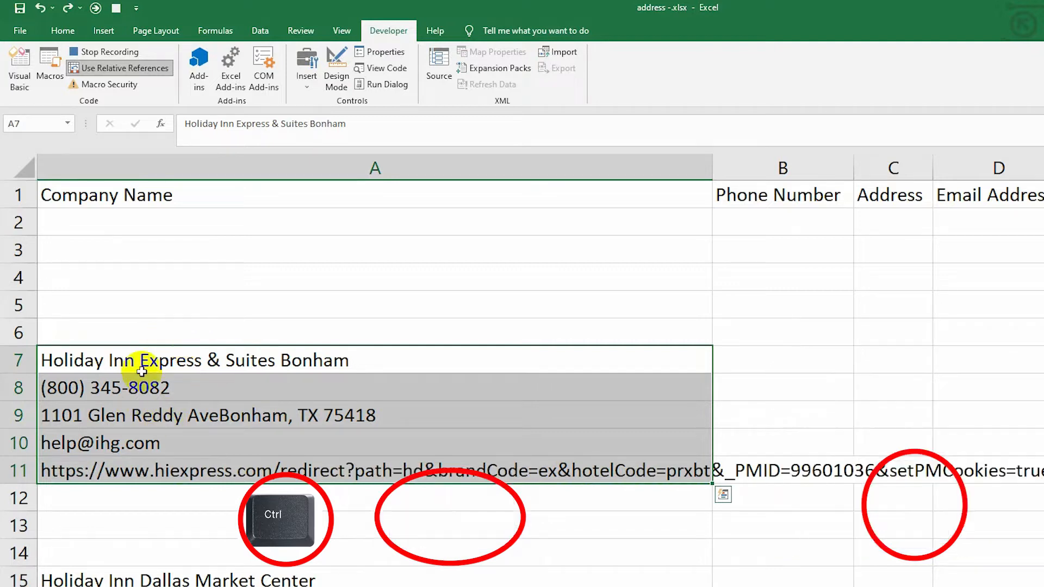
{"action": "right_click", "coordinate": [238, 426]}
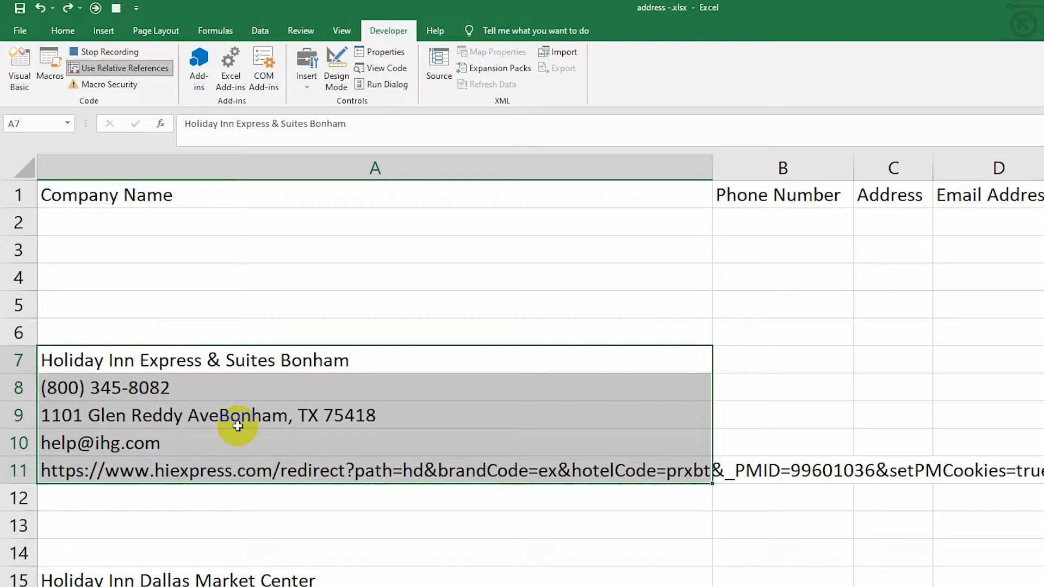
{"action": "key", "text": "ctrl+c"}
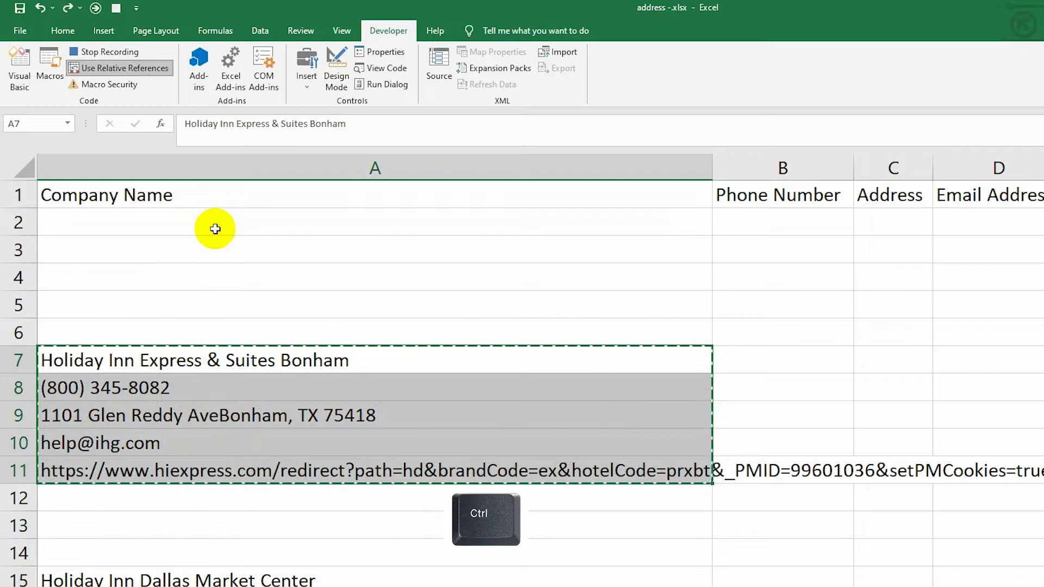
Step: Paste the copied block transposed into the first empty row under the headers, starting at cell A2
{"action": "key", "text": "ctrl+Up"}
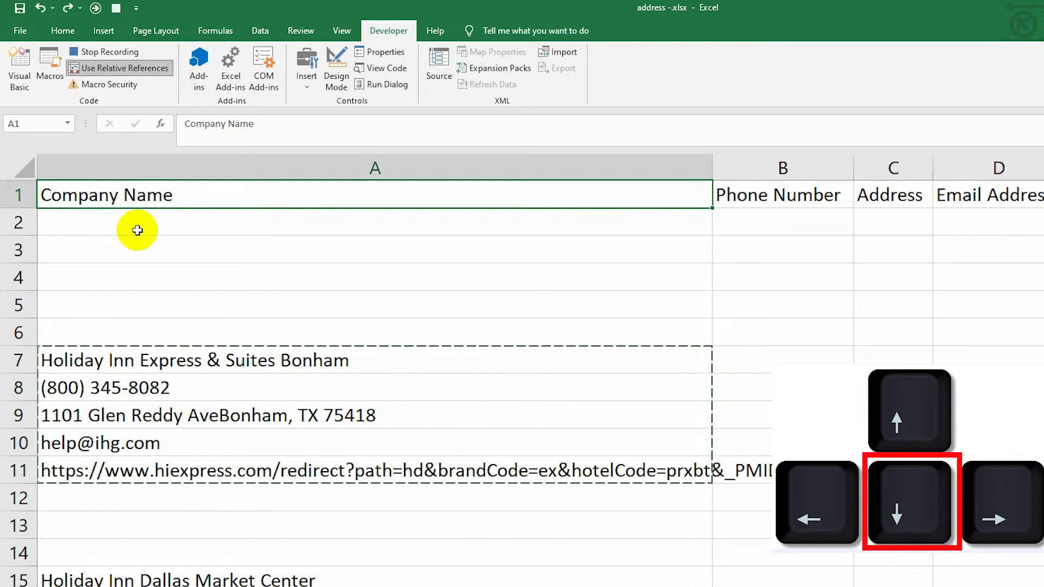
{"action": "key", "text": "Down"}
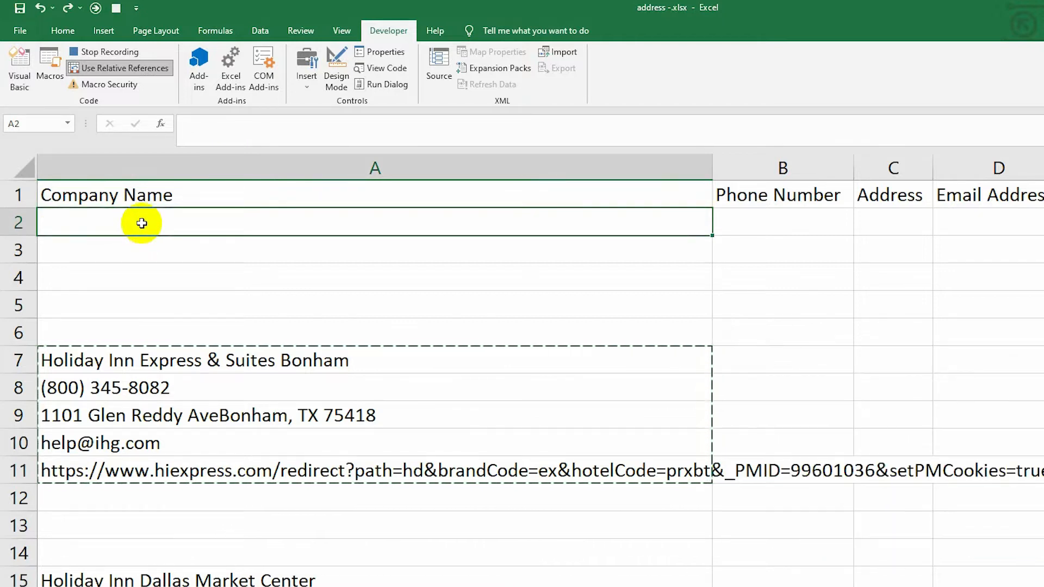
{"action": "right_click", "coordinate": [142, 223]}
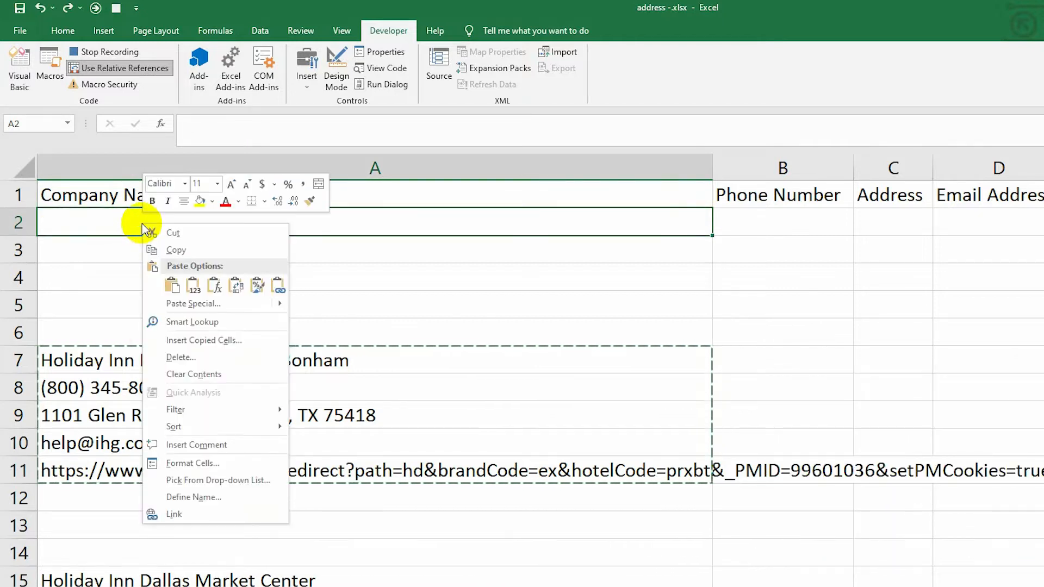
{"action": "left_click", "coordinate": [235, 286]}
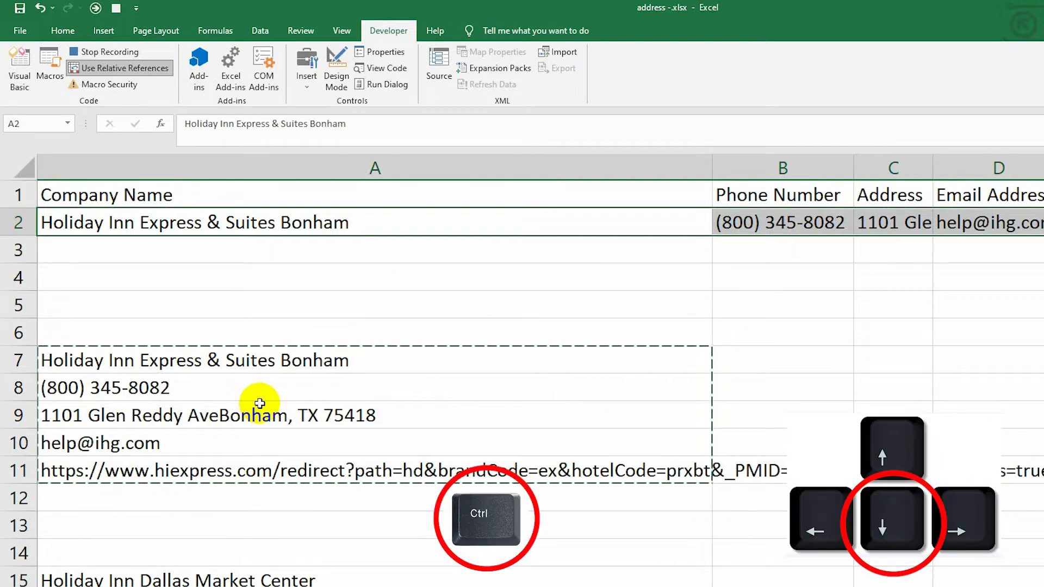
Step: Delete the entire source rows 7 to 11, then stop recording the macro with cell A2 selected
{"action": "key", "text": "ctrl+Down"}
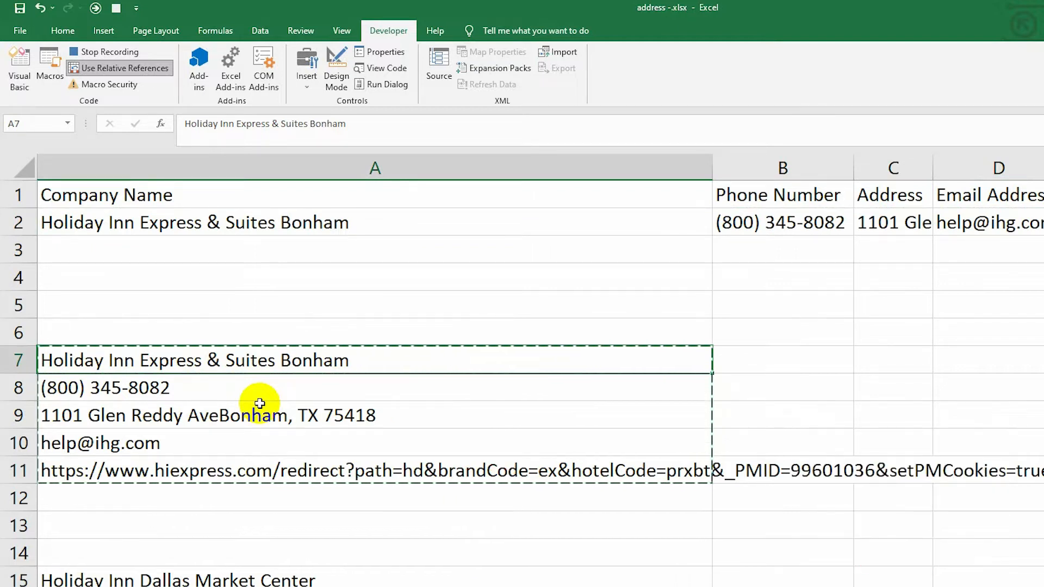
{"action": "key", "text": "ctrl+shift+Down"}
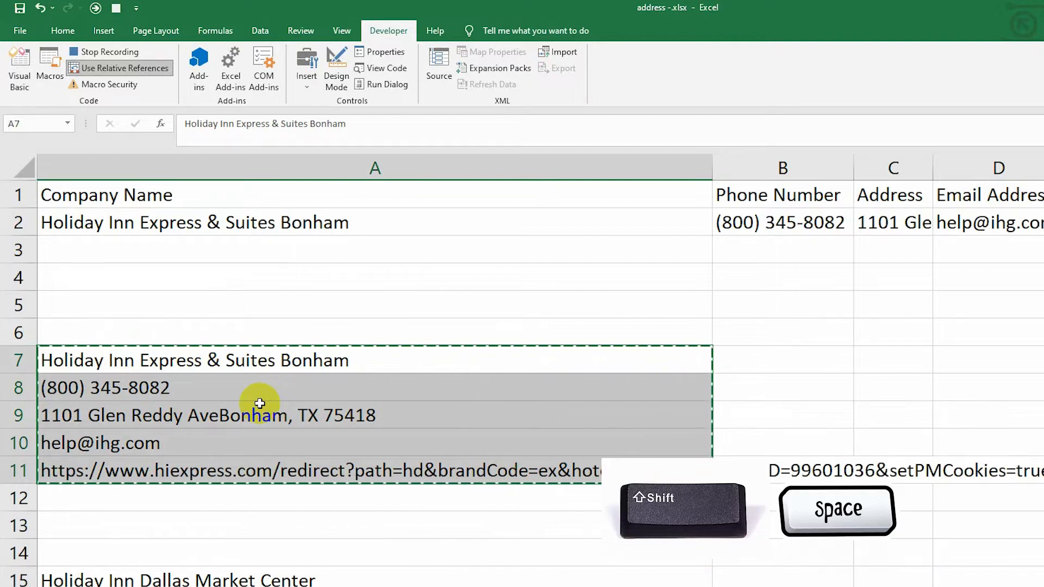
{"action": "key", "text": "shift+space"}
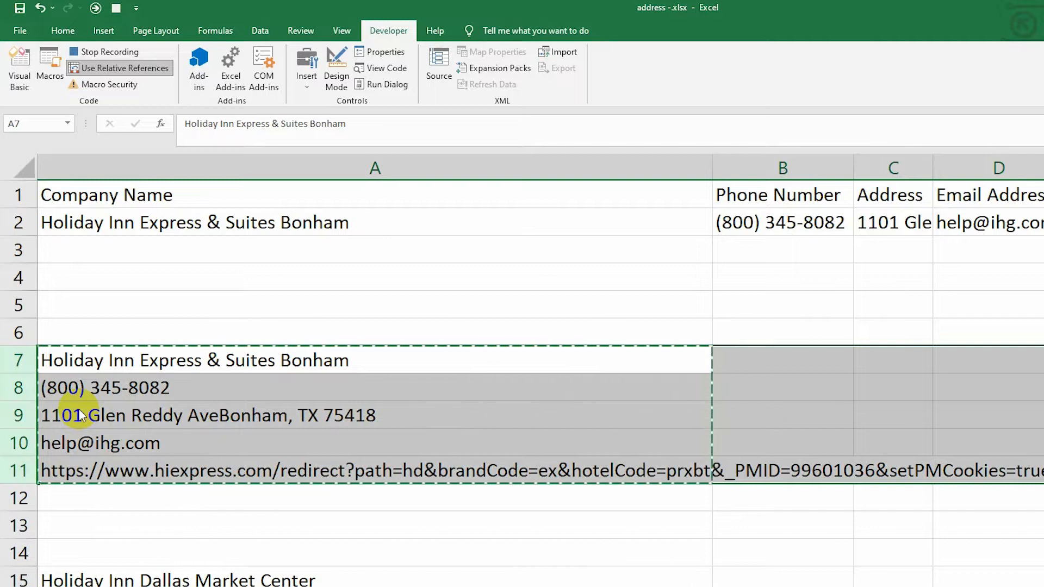
{"action": "right_click", "coordinate": [30, 403]}
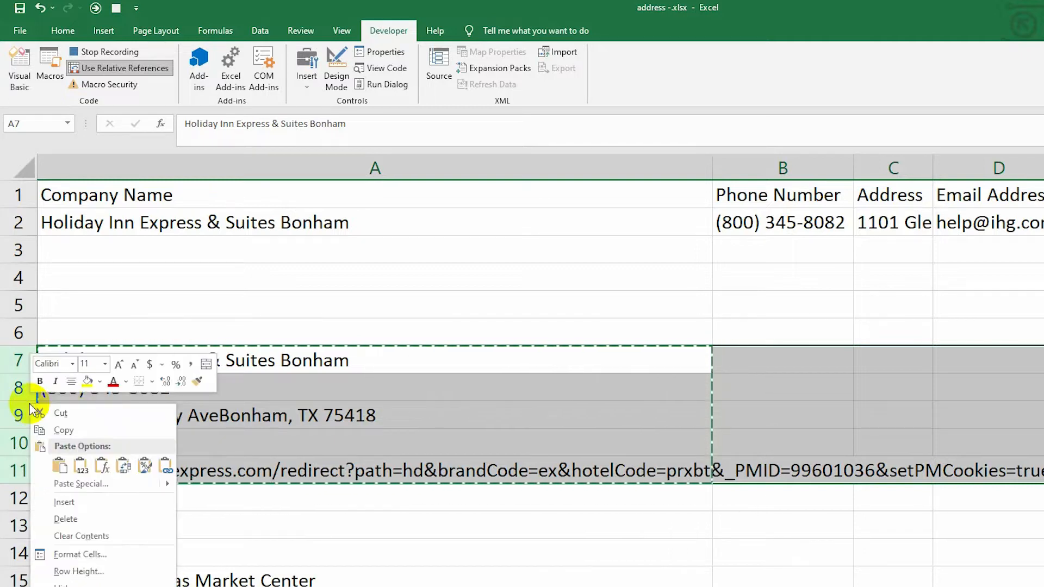
{"action": "left_click", "coordinate": [66, 519]}
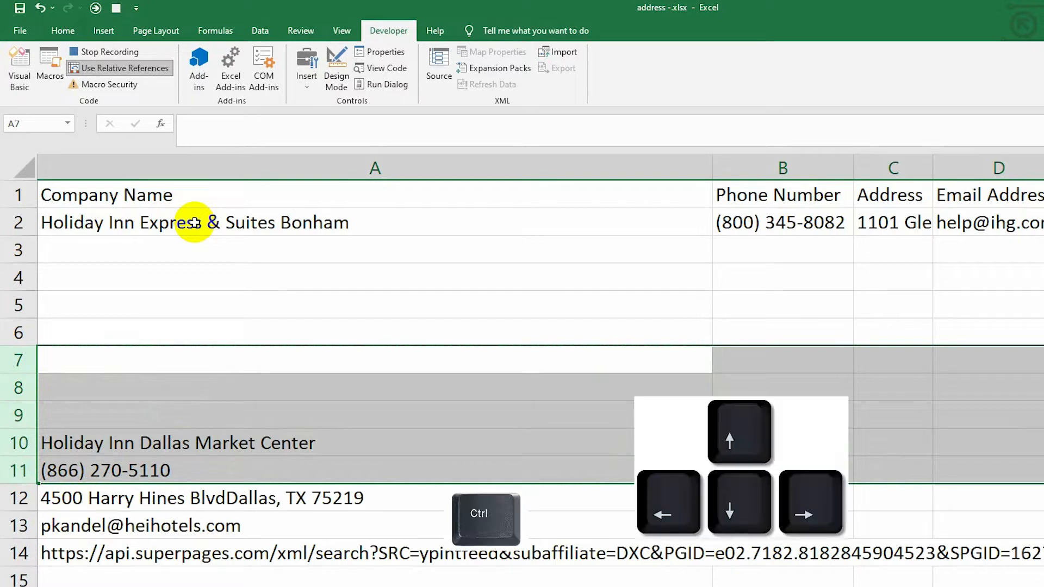
{"action": "key", "text": "ctrl+Up"}
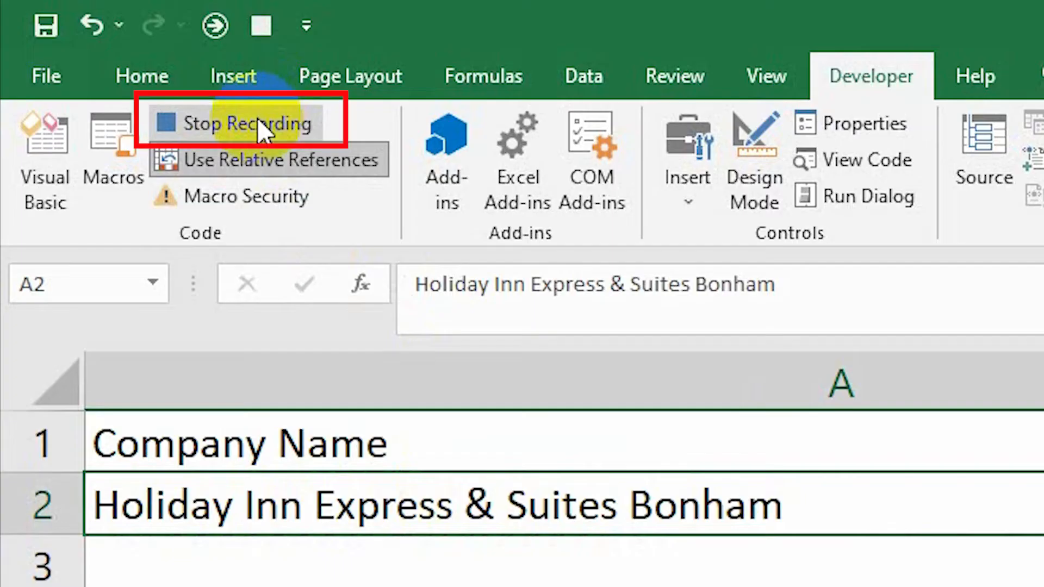
{"action": "left_click", "coordinate": [256, 123]}
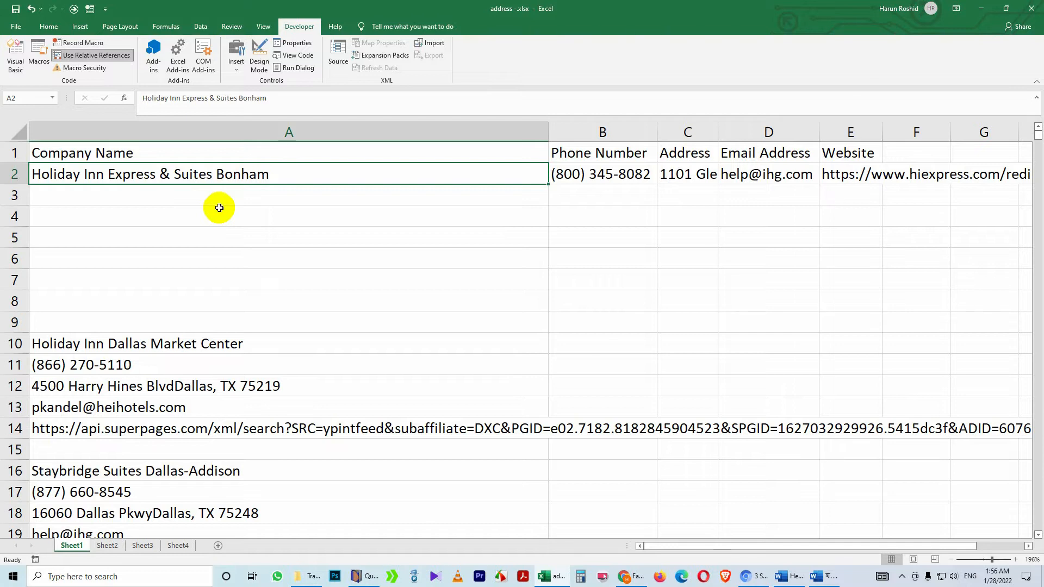
Step: Run the recorded macro repeatedly from cell A2 until the St Germain block is transposed into row 40
{"action": "key", "text": "ctrl+q"}
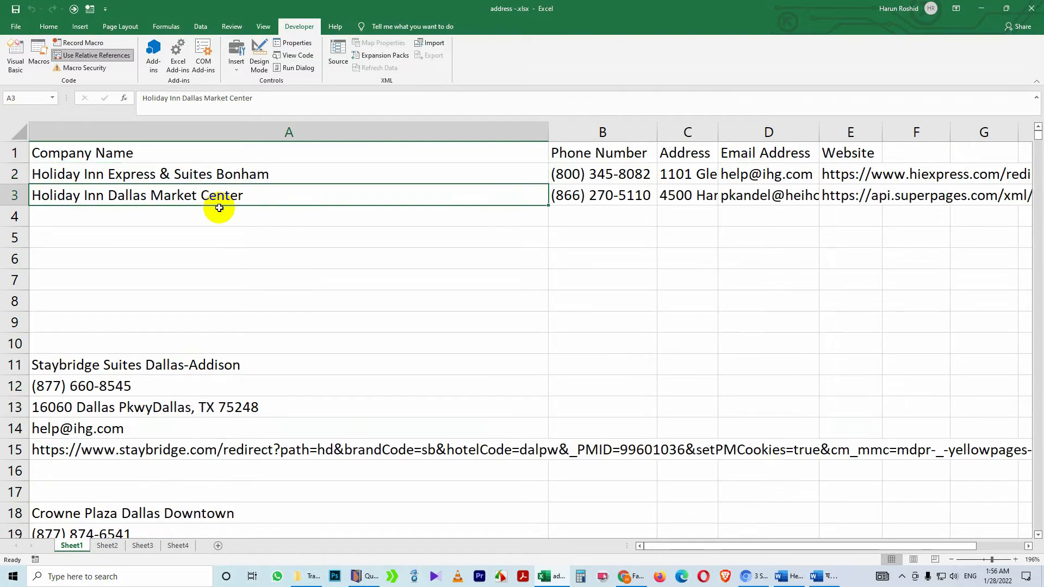
{"action": "key", "text": "ctrl+q"}
{"action": "key", "text": "ctrl+q"}
{"action": "key", "text": "ctrl+q"}
{"action": "key", "text": "ctrl+q"}
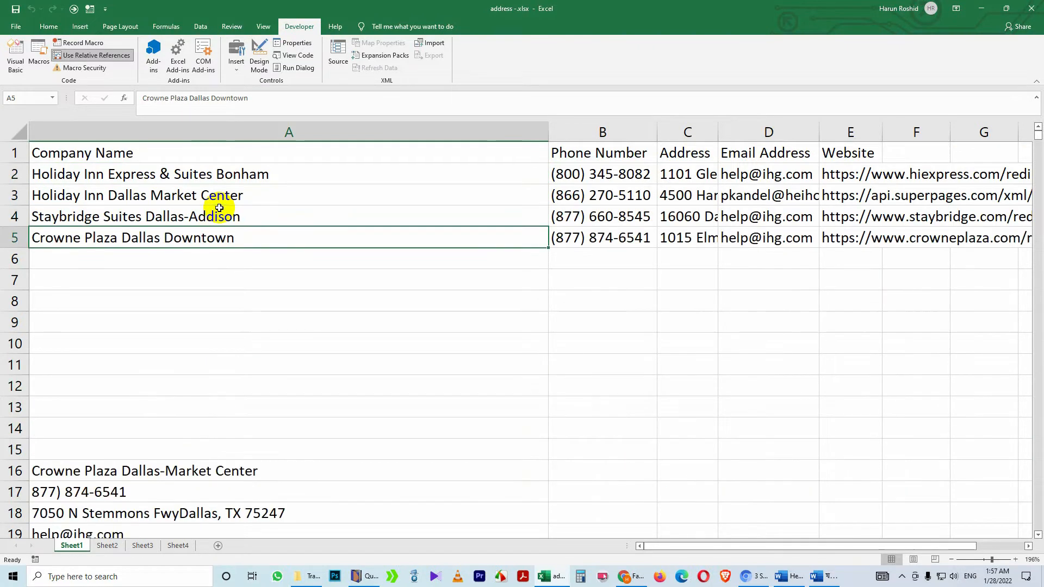
{"action": "key", "text": "ctrl+q"}
{"action": "key", "text": "ctrl+q"}
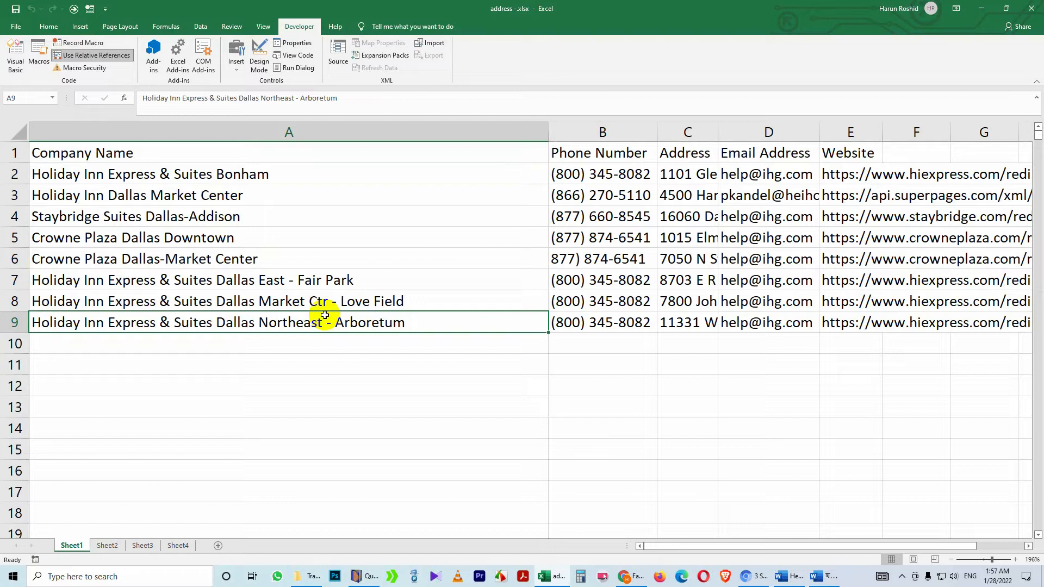
{"action": "key", "text": "ctrl+q"}
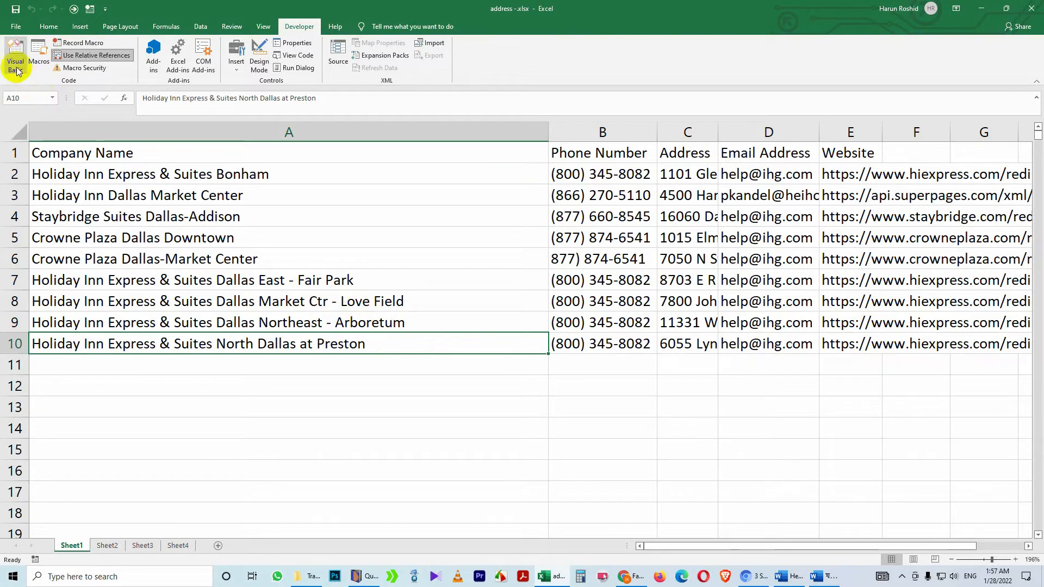
{"action": "key", "text": "ctrl+q"}
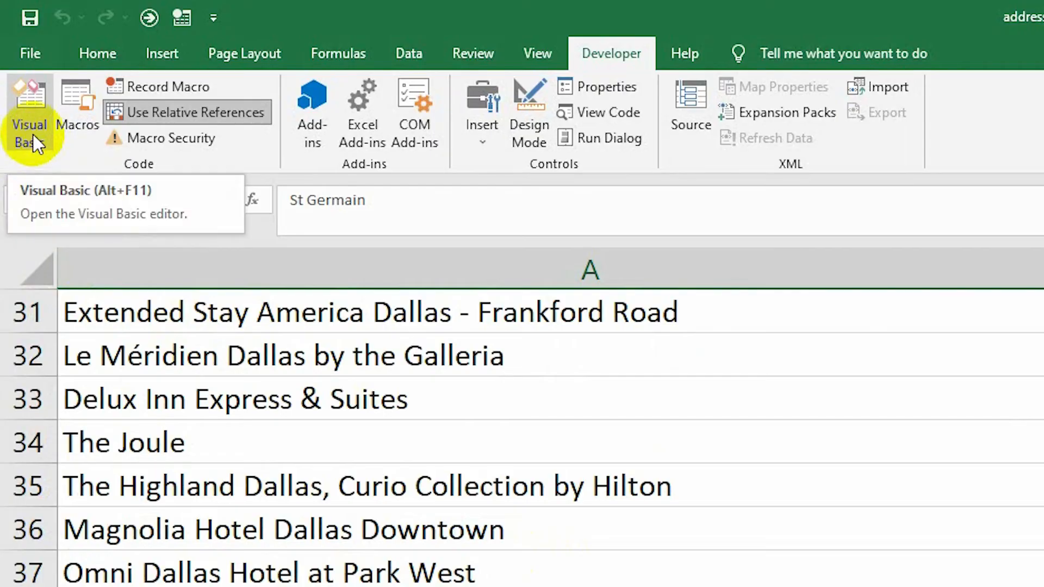
Step: Open the Visual Basic editor and display the Macro1 code stored in Module1
{"action": "left_click", "coordinate": [33, 131]}
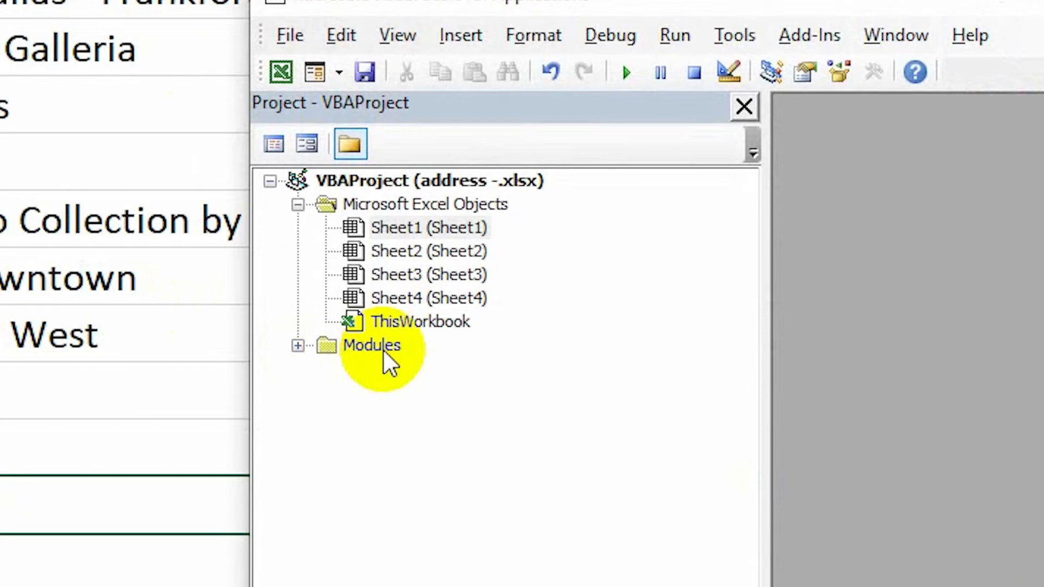
{"action": "left_click", "coordinate": [298, 346]}
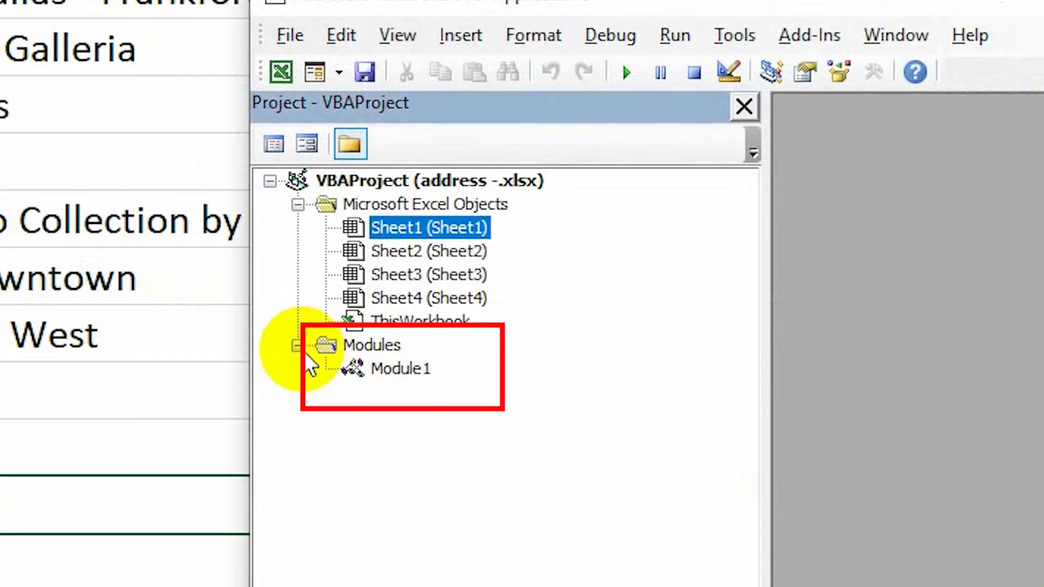
{"action": "double_click", "coordinate": [400, 374]}
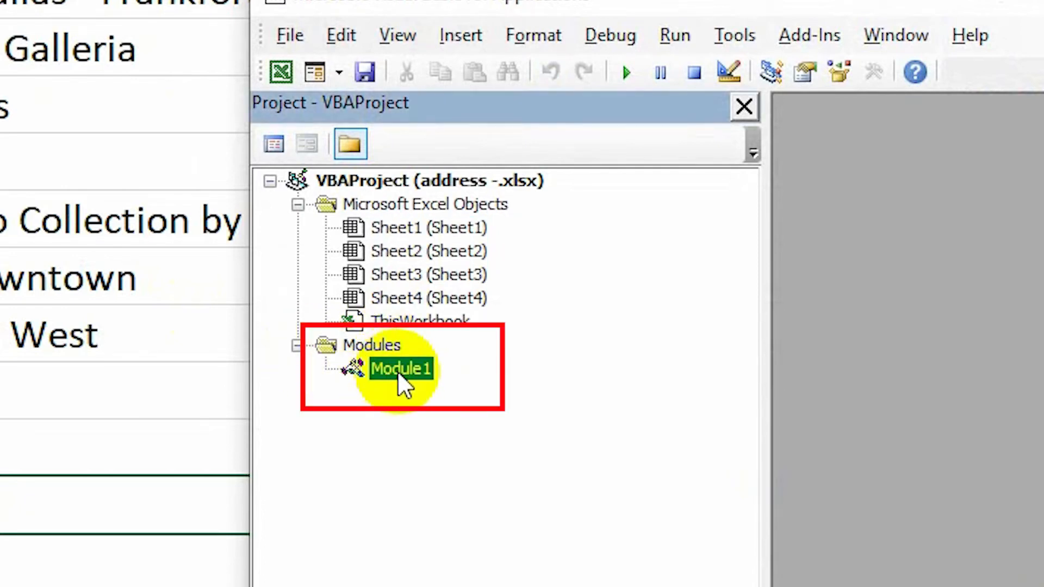
{"action": "scroll", "coordinate": [924, 353], "scroll_direction": "down", "scroll_amount": 1}
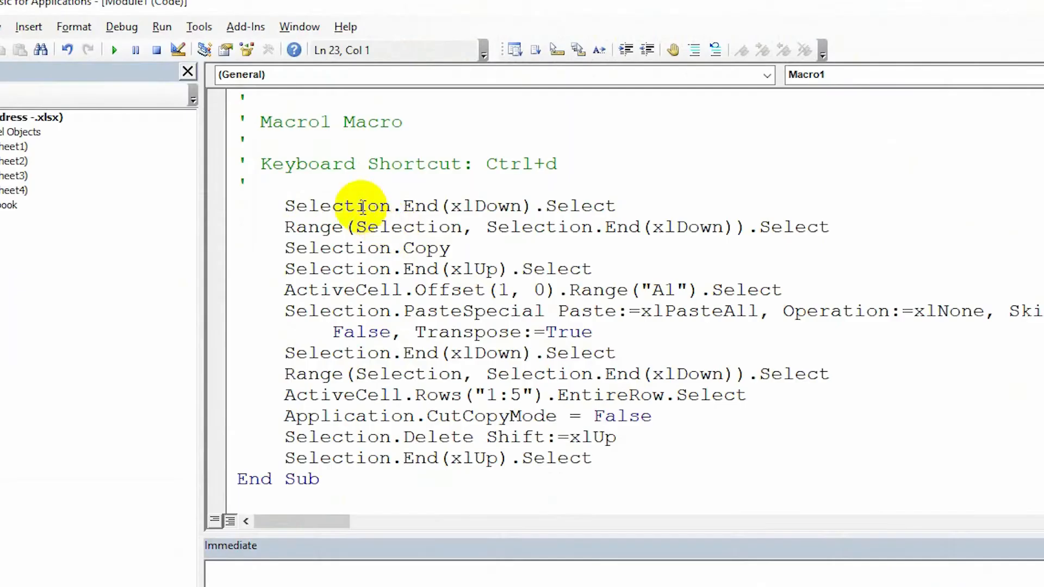
Step: Insert the line Application.ScreenUpdating = False above the first Selection.End(xlDown).Select statement of Macro1
{"action": "left_click", "coordinate": [939, 298]}
{"action": "key", "text": "Return"}
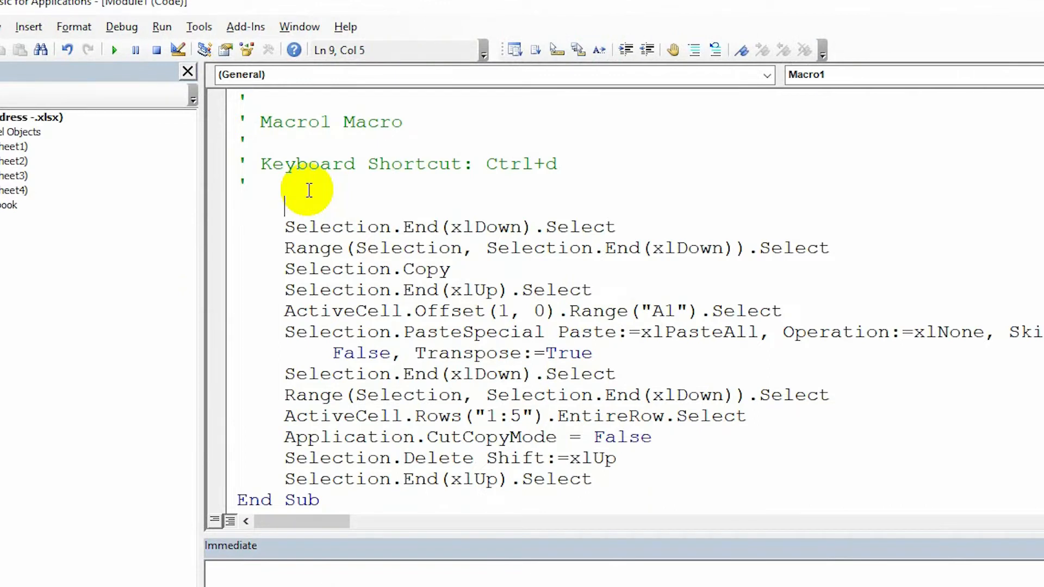
{"action": "key", "text": "ctrl+space"}
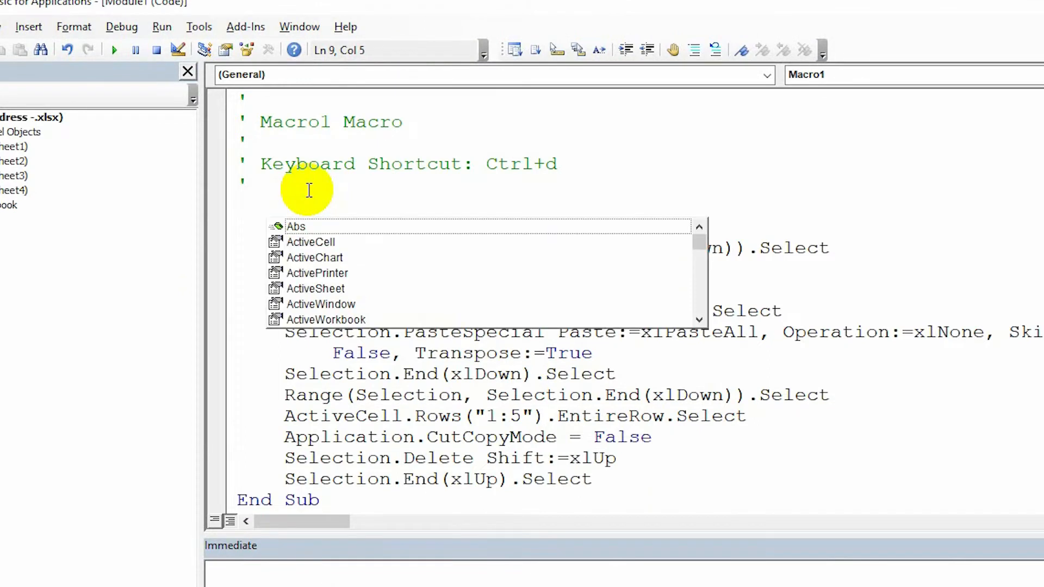
{"action": "type", "text": "application.s"}
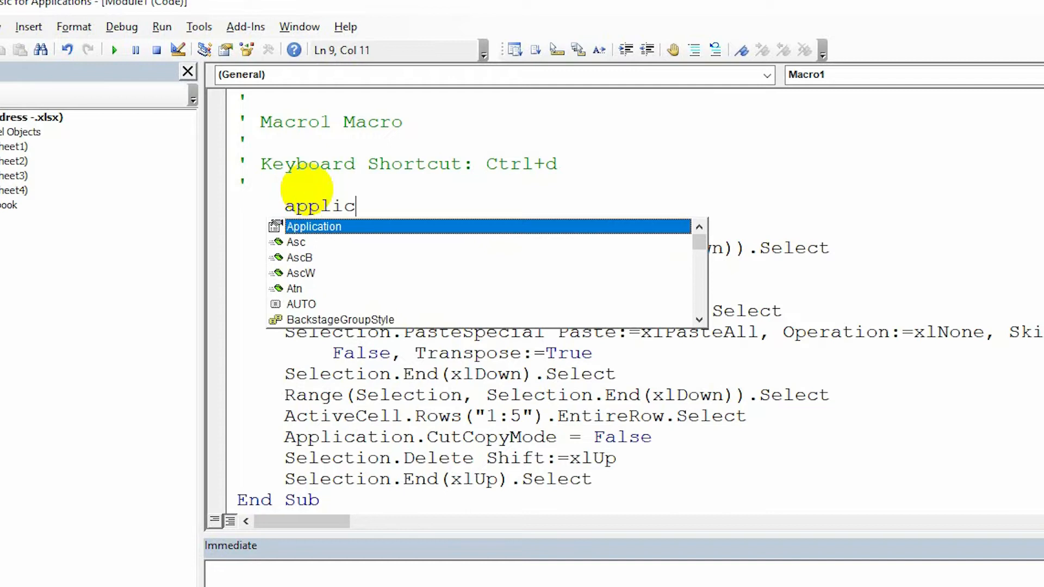
{"action": "key", "text": "Tab"}
{"action": "type", "text": ".s"}
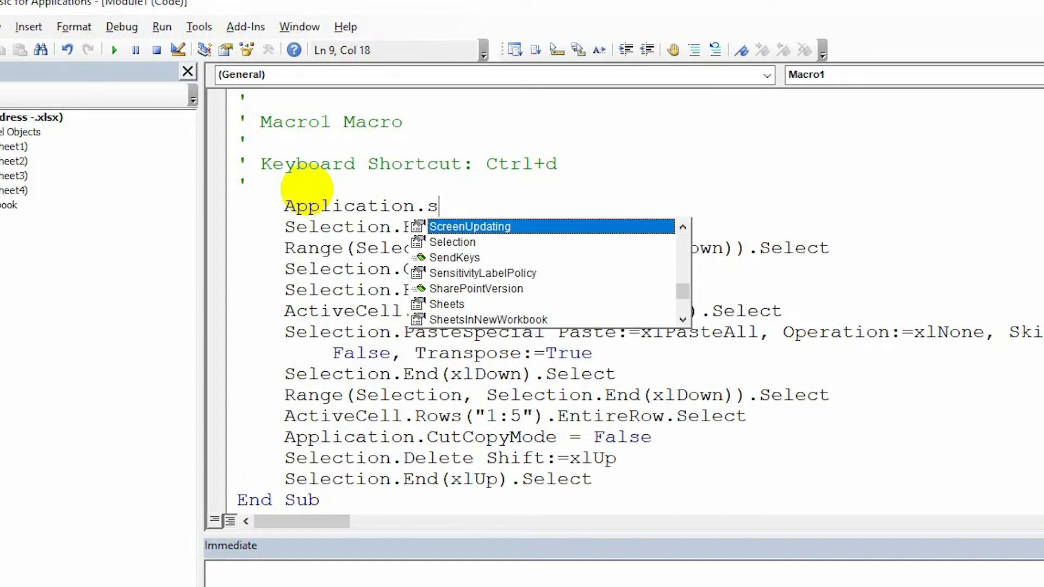
{"action": "key", "text": "Tab"}
{"action": "type", "text": "=f"}
{"action": "key", "text": "Tab"}
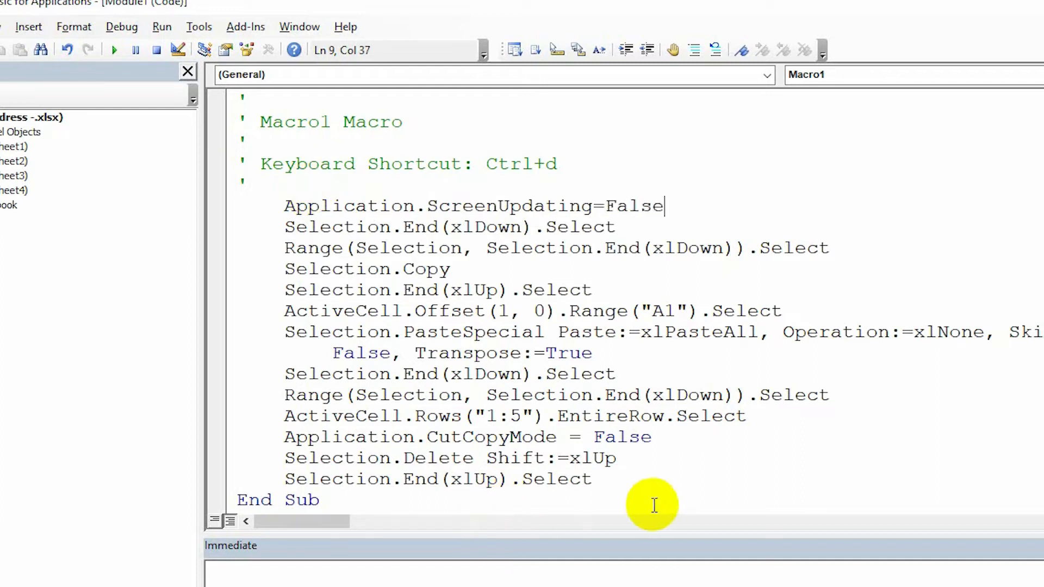
Step: Add the line Application.ScreenUpdating = True after the last Selection.End(xlUp).Select statement, just before End Sub
{"action": "left_click", "coordinate": [636, 483]}
{"action": "key", "text": "Return"}
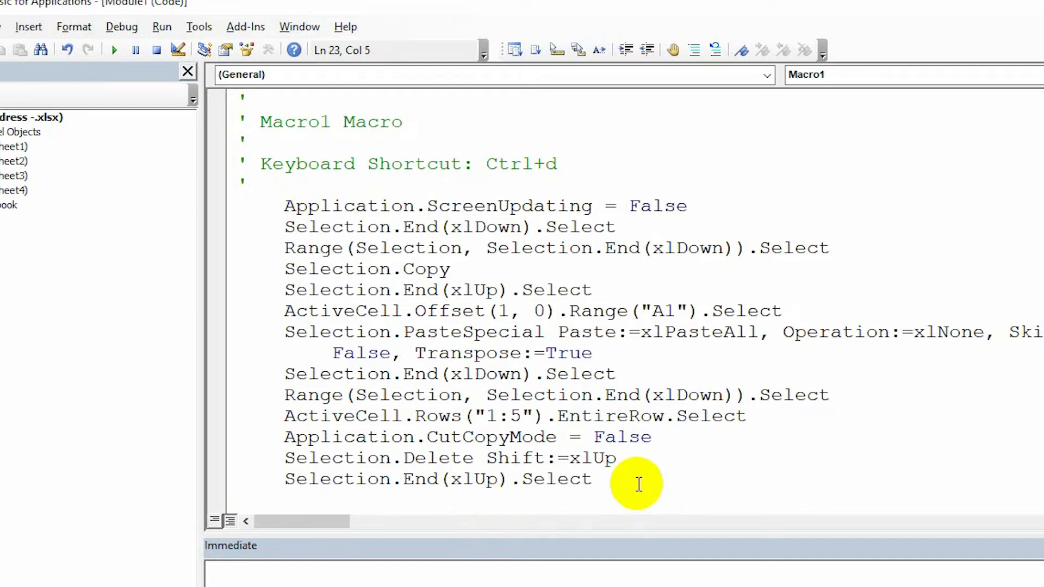
{"action": "scroll", "coordinate": [625, 483], "scroll_direction": "down", "scroll_amount": 1}
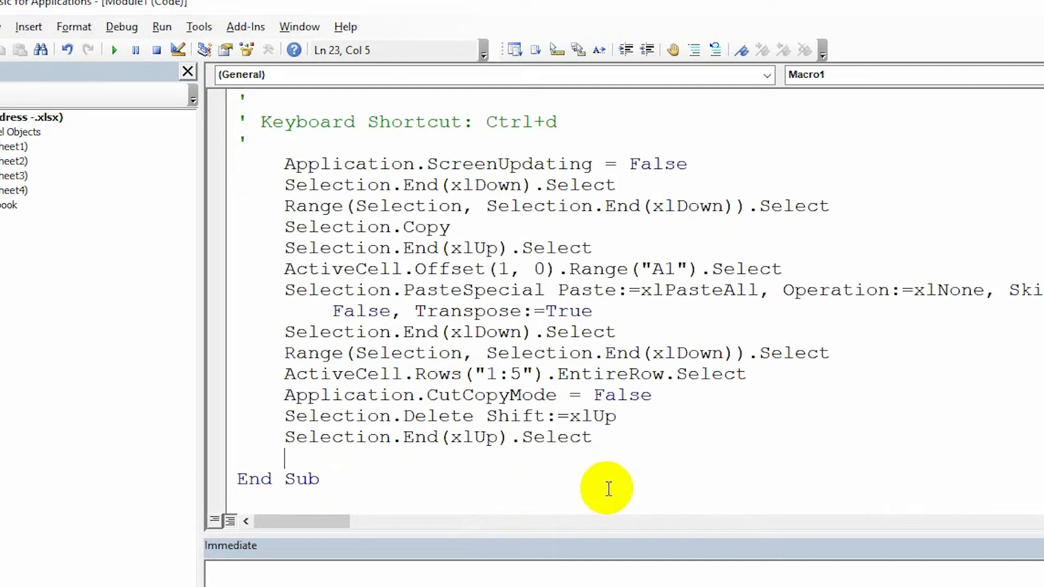
{"action": "key", "text": "ctrl+space"}
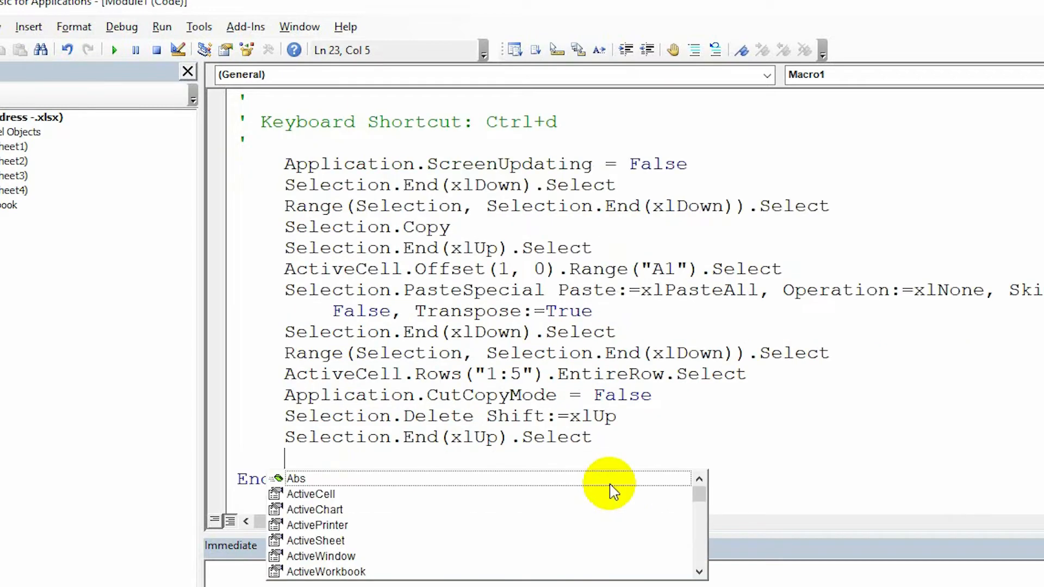
{"action": "type", "text": "appli"}
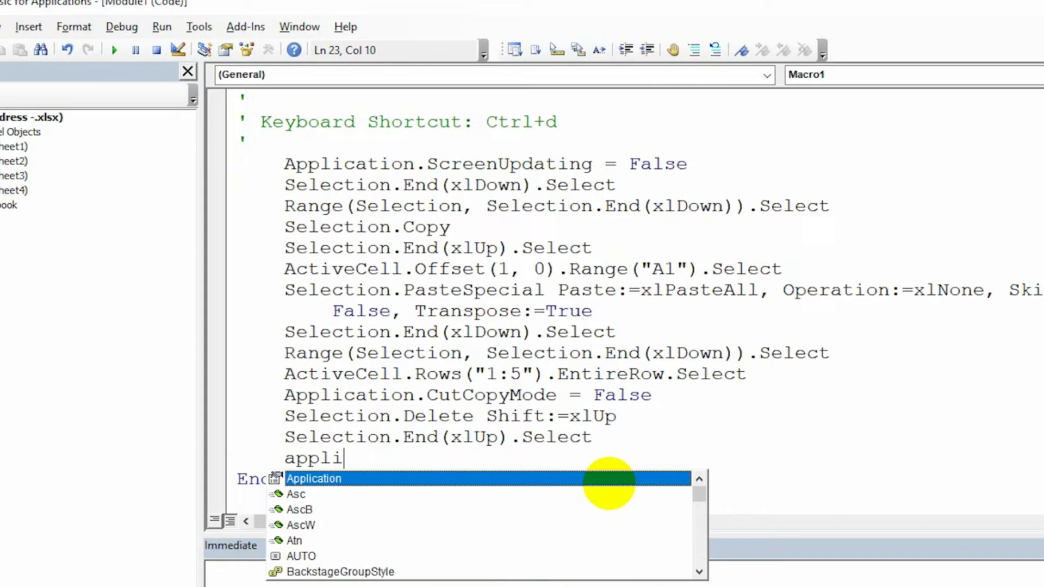
{"action": "key", "text": "Tab"}
{"action": "type", "text": ".s"}
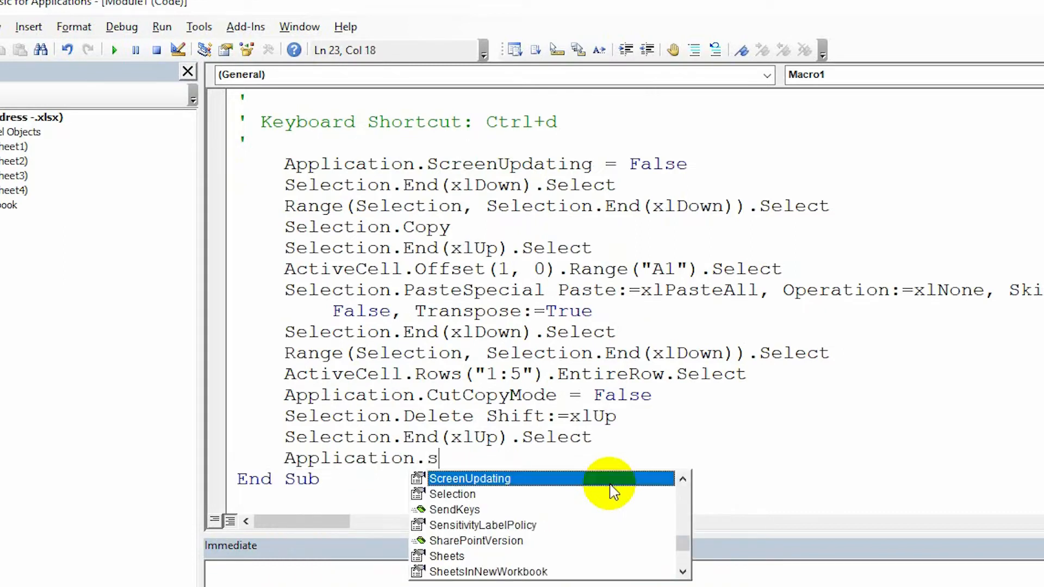
{"action": "key", "text": "Tab"}
{"action": "type", "text": "="}
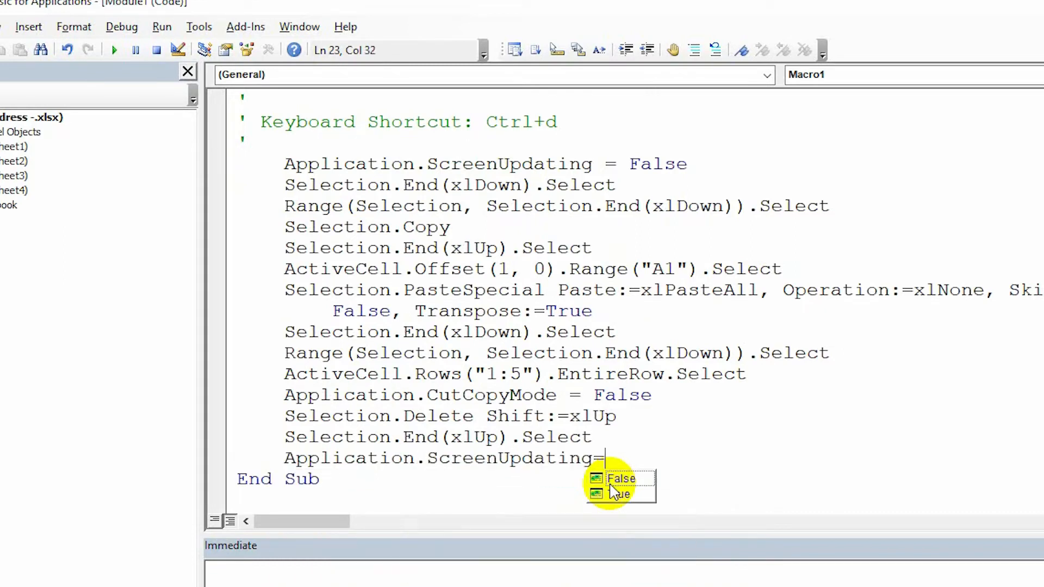
{"action": "type", "text": "t"}
{"action": "key", "text": "Tab"}
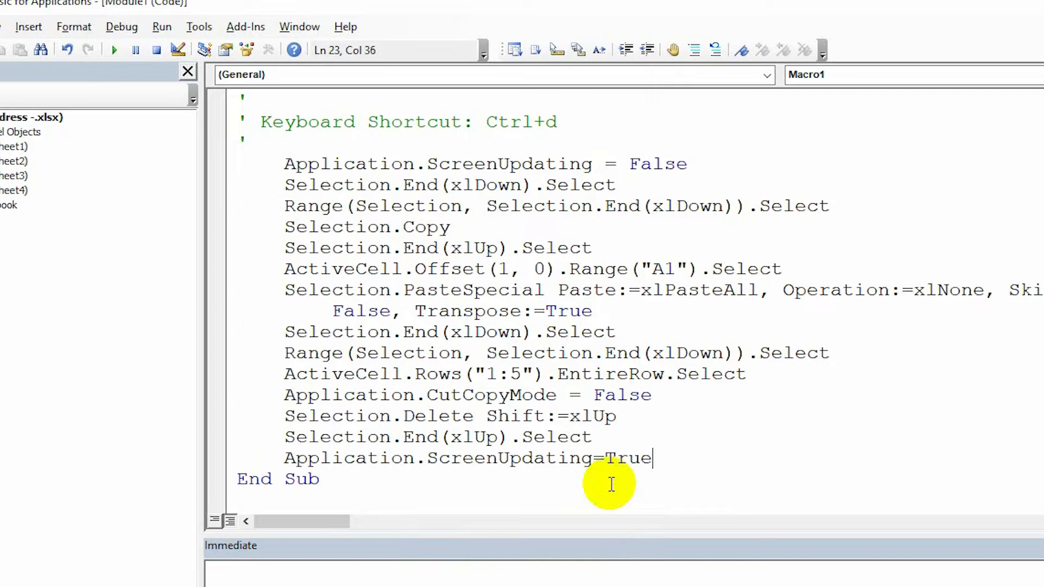
{"action": "left_click", "coordinate": [547, 374]}
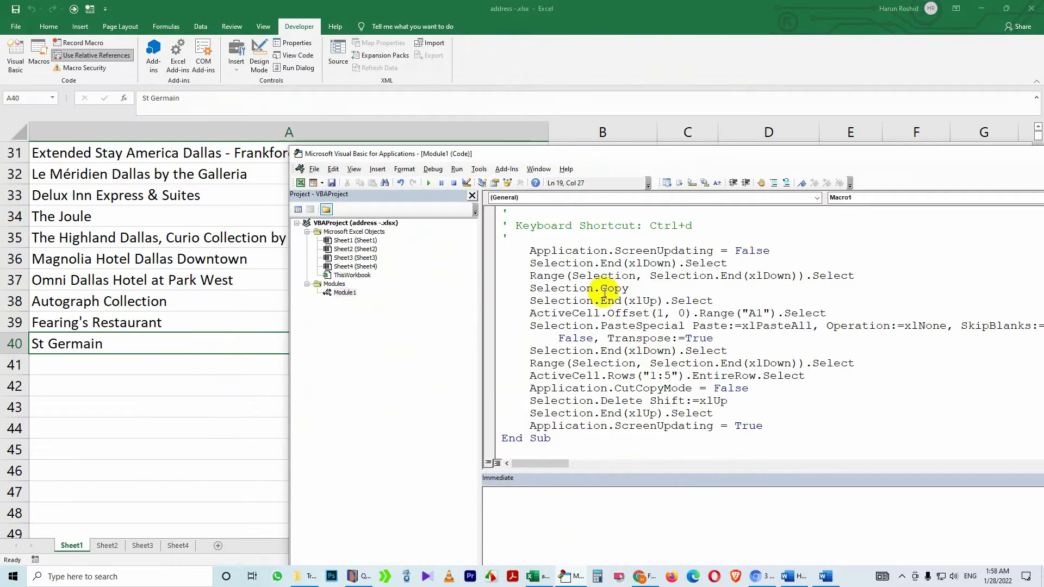
Step: Run Macro1 four times from the code editor to transpose the next hotel blocks into rows 41 to 44
{"action": "left_click", "coordinate": [611, 228]}
{"action": "left_click", "coordinate": [430, 184]}
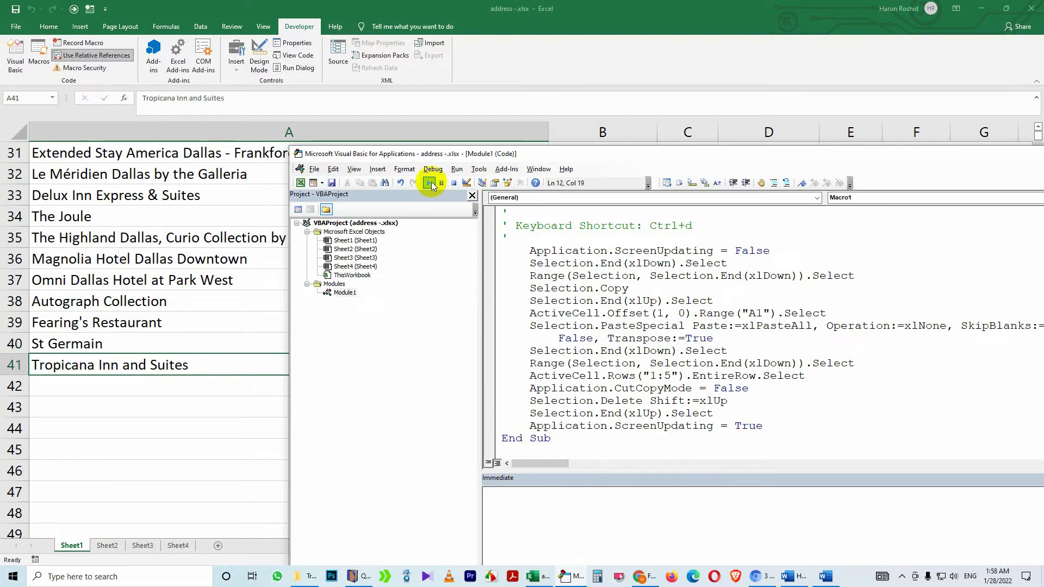
{"action": "left_click", "coordinate": [431, 184]}
{"action": "left_click", "coordinate": [430, 183]}
{"action": "left_click", "coordinate": [430, 183]}
Step: Return to Sheet1 and keep running the macro until the Magnolia Dallas block is transposed into row 59
{"action": "left_click", "coordinate": [176, 431]}
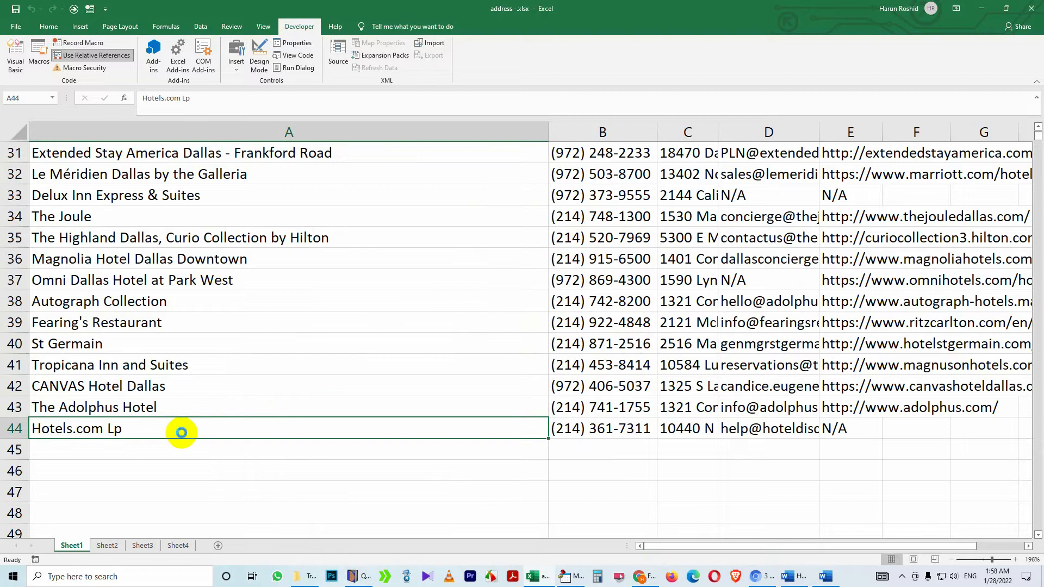
{"action": "key", "text": "ctrl+q"}
{"action": "key", "text": "ctrl+q"}
{"action": "key", "text": "ctrl+q"}
{"action": "key", "text": "ctrl+q"}
{"action": "key", "text": "ctrl+q"}
{"action": "key", "text": "ctrl+q"}
{"action": "scroll", "coordinate": [268, 445], "scroll_direction": "down", "scroll_amount": 7}
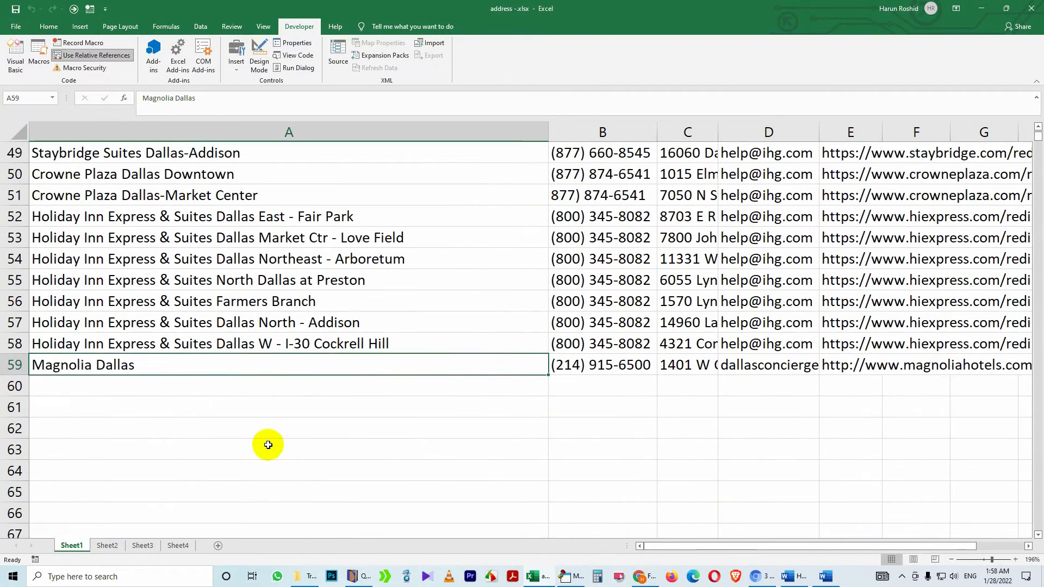
Step: Delete the empty rows 60 to 130 between the table and the remaining blocks, then select cell A59
{"action": "scroll", "coordinate": [269, 436], "scroll_direction": "down", "scroll_amount": 6}
{"action": "scroll", "coordinate": [269, 435], "scroll_direction": "up", "scroll_amount": 5}
{"action": "scroll", "coordinate": [269, 435], "scroll_direction": "down", "scroll_amount": 8}
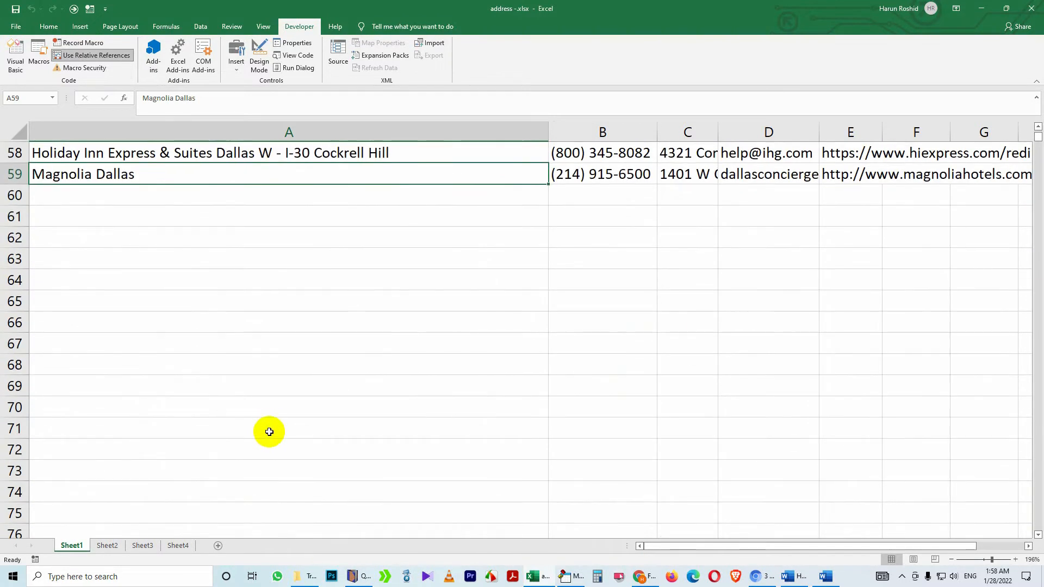
{"action": "scroll", "coordinate": [269, 424], "scroll_direction": "up", "scroll_amount": 3}
{"action": "scroll", "coordinate": [268, 422], "scroll_direction": "up", "scroll_amount": 5}
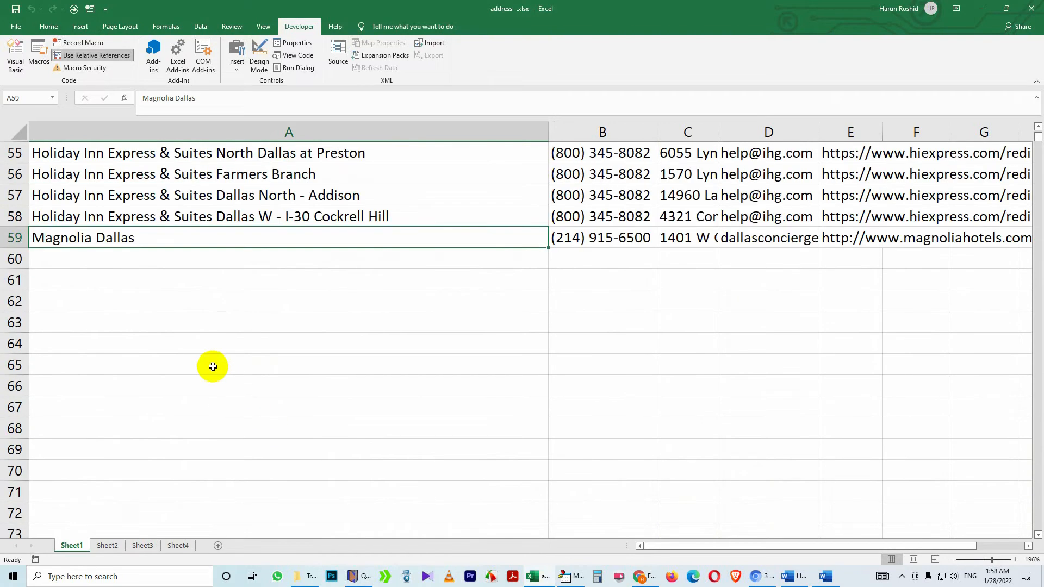
{"action": "left_click", "coordinate": [12, 258]}
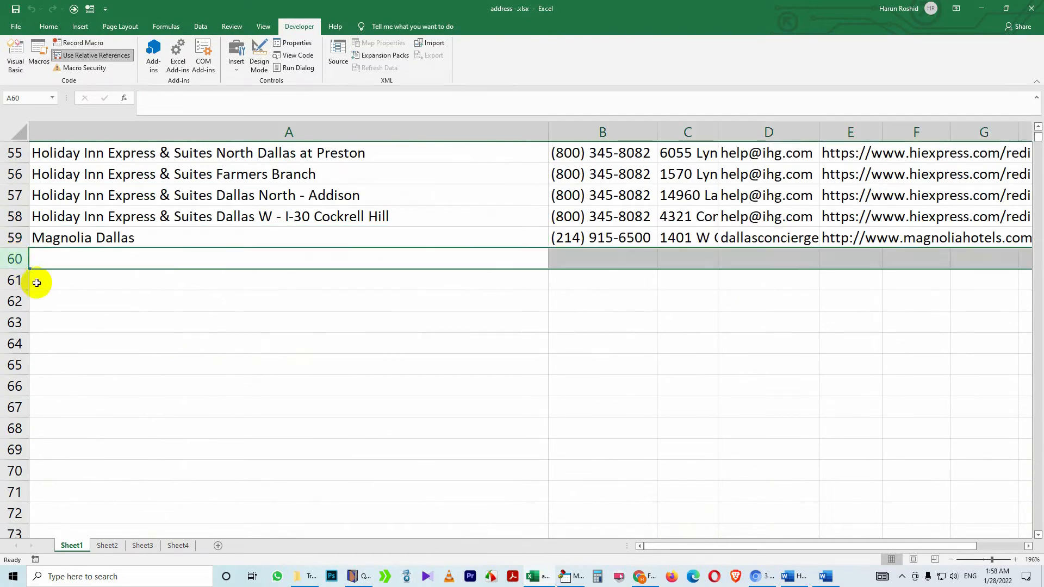
{"action": "scroll", "coordinate": [44, 286], "scroll_direction": "down", "scroll_amount": 8}
{"action": "scroll", "coordinate": [51, 296], "scroll_direction": "down", "scroll_amount": 18}
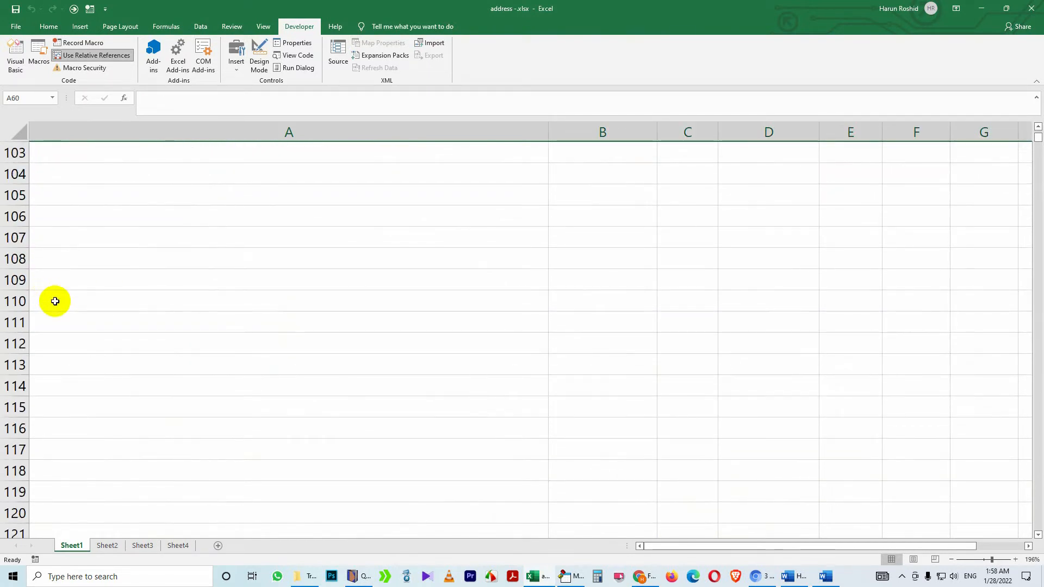
{"action": "scroll", "coordinate": [32, 310], "scroll_direction": "up", "scroll_amount": 5}
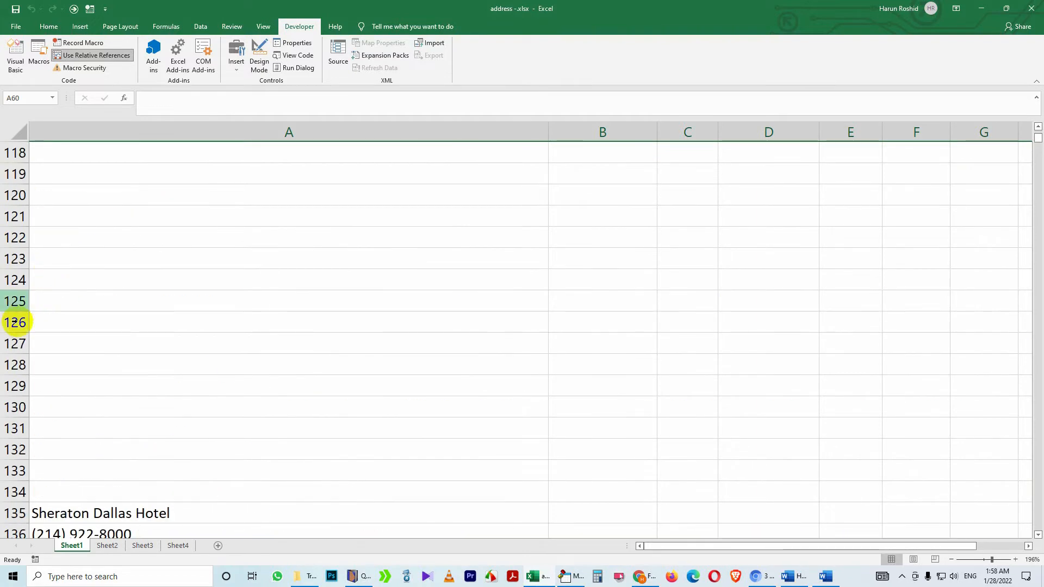
{"action": "left_click", "coordinate": [20, 406], "text": "shift"}
{"action": "key", "text": "ctrl+minus"}
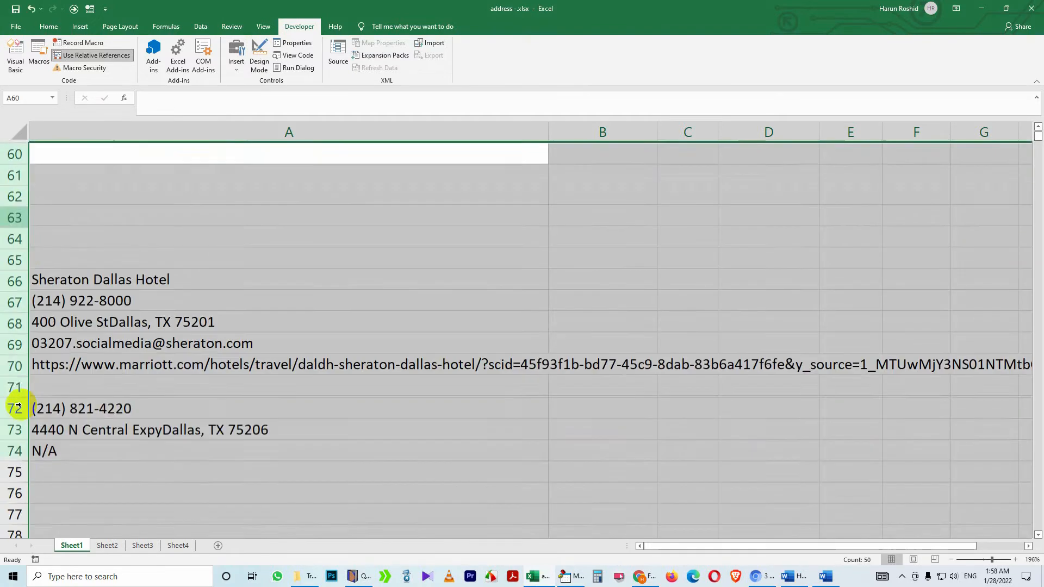
{"action": "scroll", "coordinate": [18, 405], "scroll_direction": "up", "scroll_amount": 3}
{"action": "left_click", "coordinate": [130, 348]}
{"action": "left_click", "coordinate": [126, 324]}
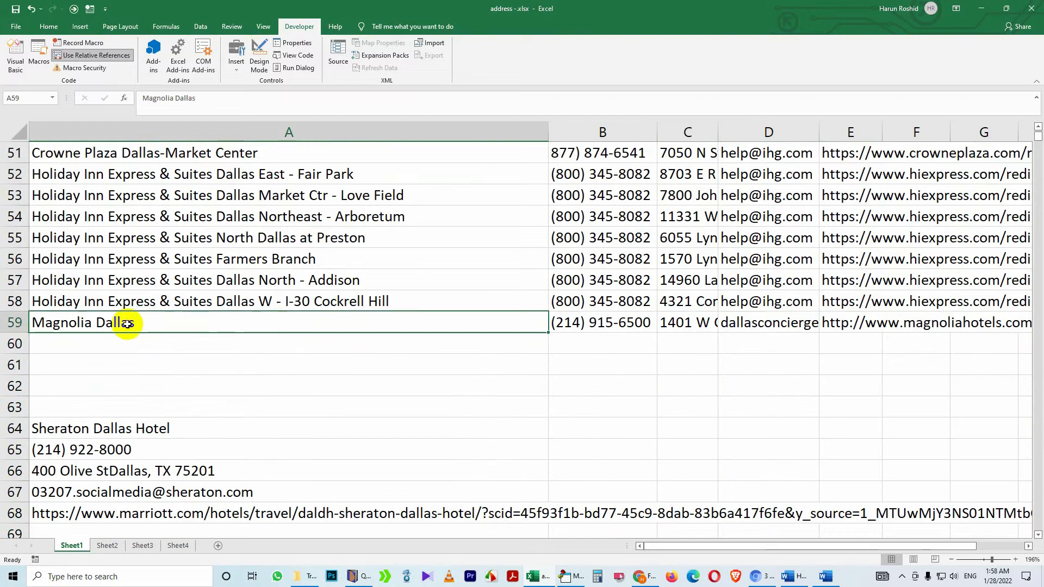
Step: Examine the blank rows around the Sheraton Dallas Hotel and La Quinta blocks, ending with cell A69 selected
{"action": "scroll", "coordinate": [170, 360], "scroll_direction": "down", "scroll_amount": 1}
{"action": "scroll", "coordinate": [169, 360], "scroll_direction": "down", "scroll_amount": 3}
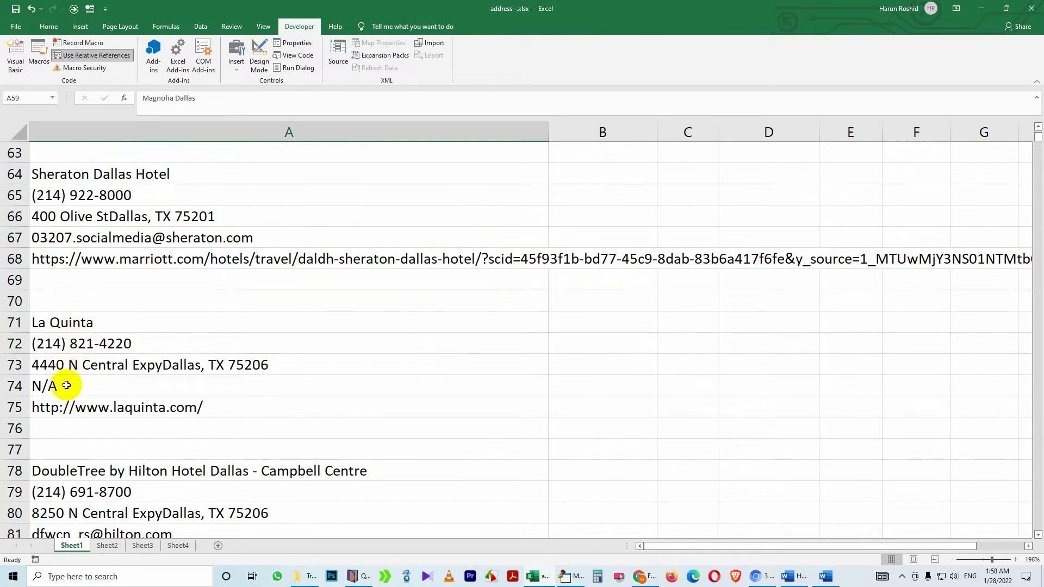
{"action": "scroll", "coordinate": [151, 266], "scroll_direction": "up", "scroll_amount": 2}
{"action": "scroll", "coordinate": [151, 265], "scroll_direction": "up", "scroll_amount": 1}
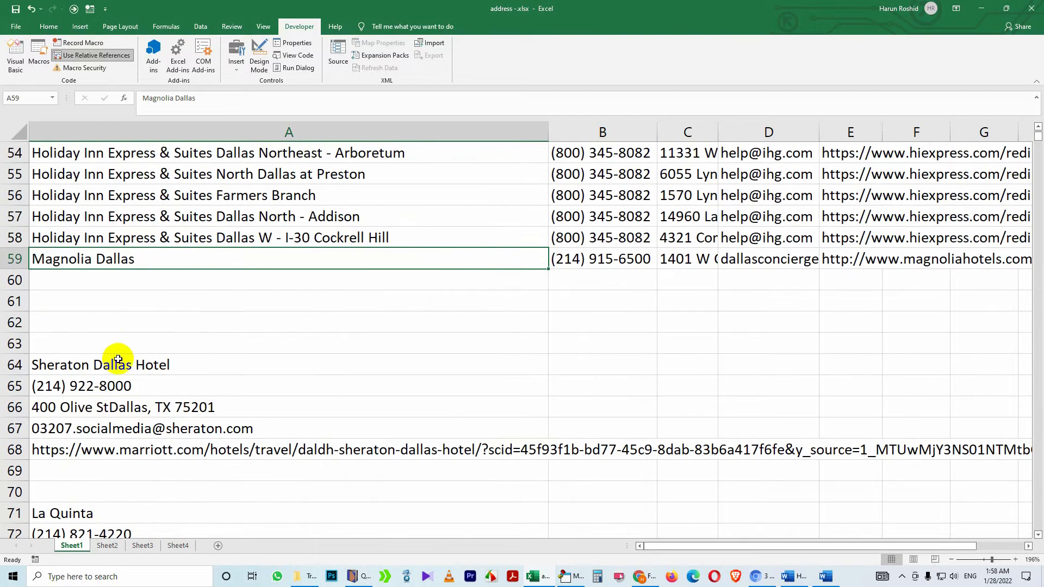
{"action": "left_click", "coordinate": [81, 342]}
{"action": "scroll", "coordinate": [141, 383], "scroll_direction": "down", "scroll_amount": 1}
{"action": "left_click", "coordinate": [94, 407]}
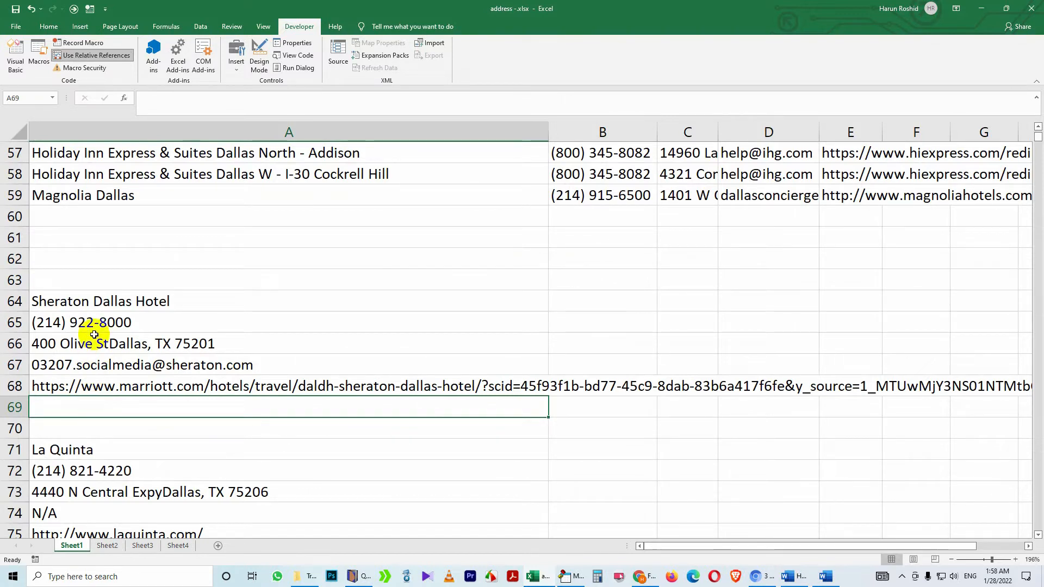
Step: Insert a blank row above the street address in the Sheraton Dallas Hotel block and select its cell in column A
{"action": "left_click", "coordinate": [12, 340]}
{"action": "right_click", "coordinate": [12, 340]}
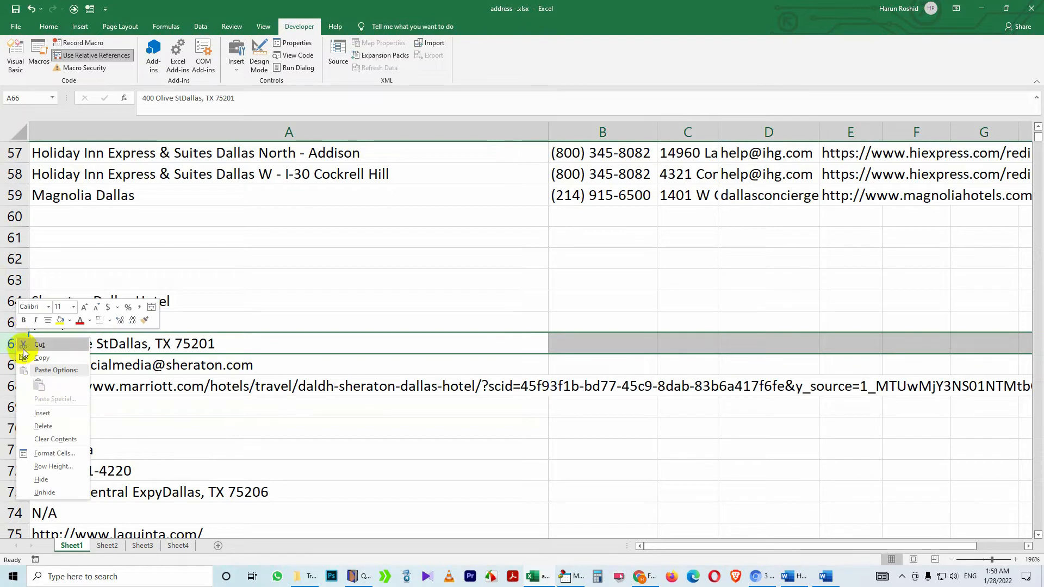
{"action": "left_click", "coordinate": [60, 405]}
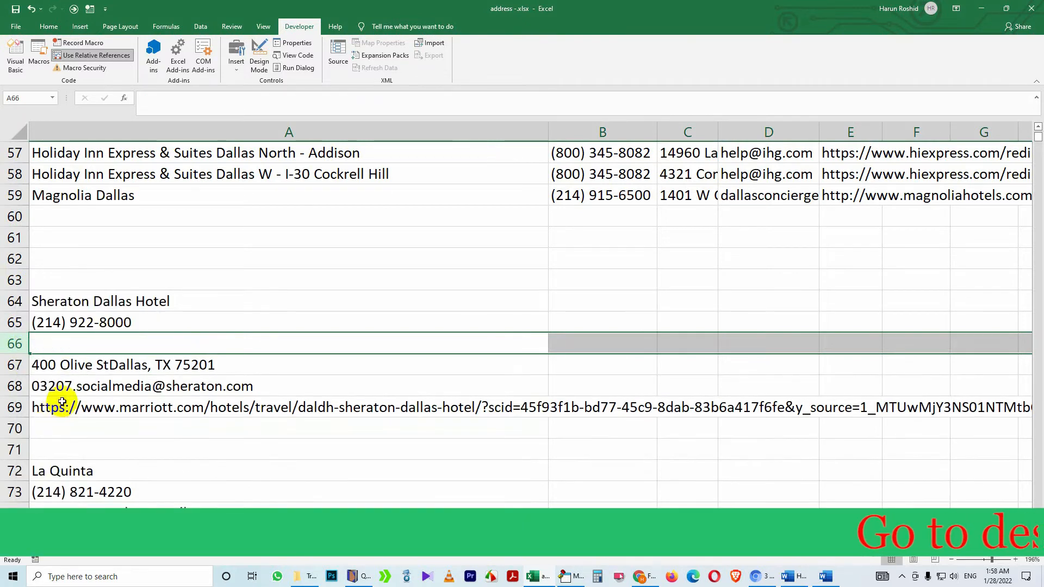
{"action": "left_click", "coordinate": [79, 344]}
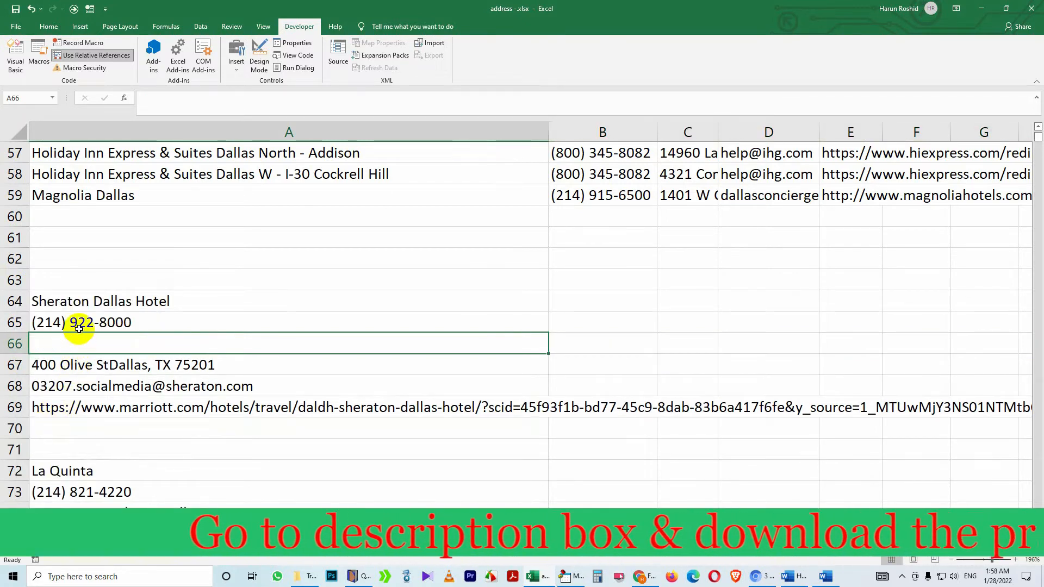
Step: Copy the Sheraton block's phone number into blank cell A66 and change the copy's last digit to 1
{"action": "left_click", "coordinate": [77, 323]}
{"action": "key", "text": "ctrl+c"}
{"action": "left_click", "coordinate": [82, 345]}
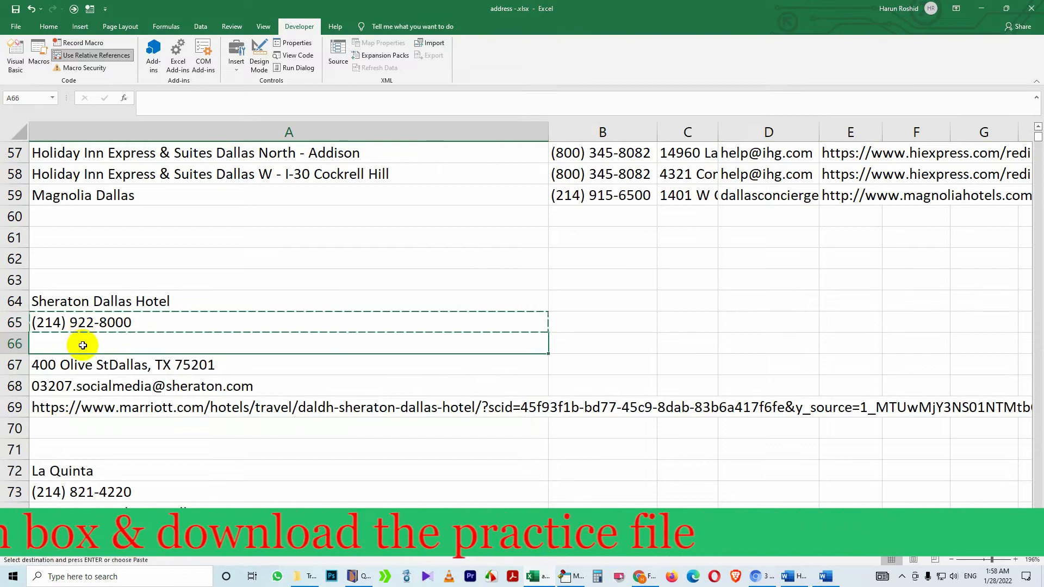
{"action": "key", "text": "ctrl+v"}
{"action": "double_click", "coordinate": [137, 344]}
{"action": "key", "text": "BackSpace"}
{"action": "type", "text": "1"}
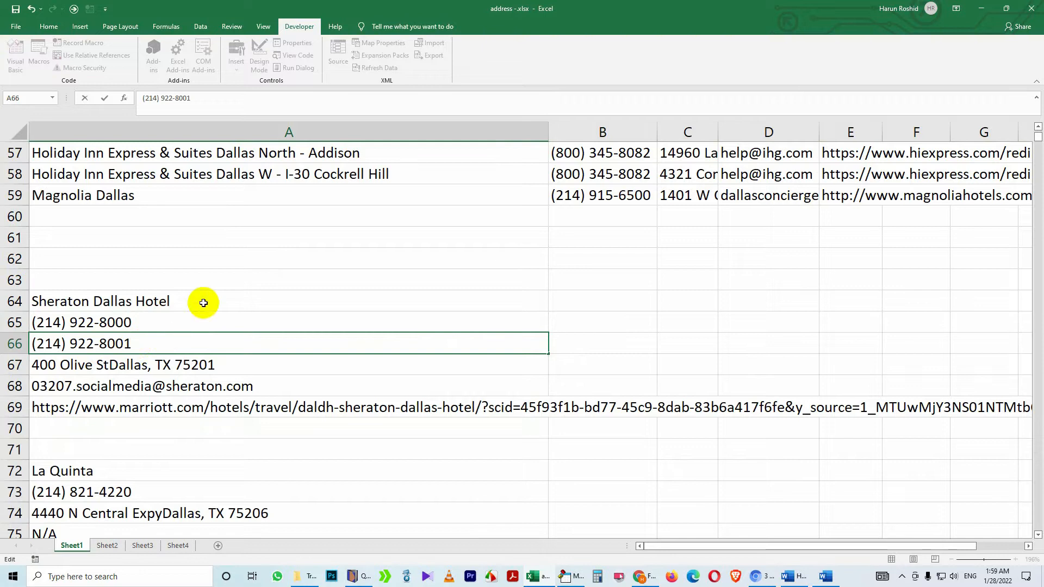
{"action": "left_click", "coordinate": [210, 320]}
{"action": "left_click", "coordinate": [201, 347]}
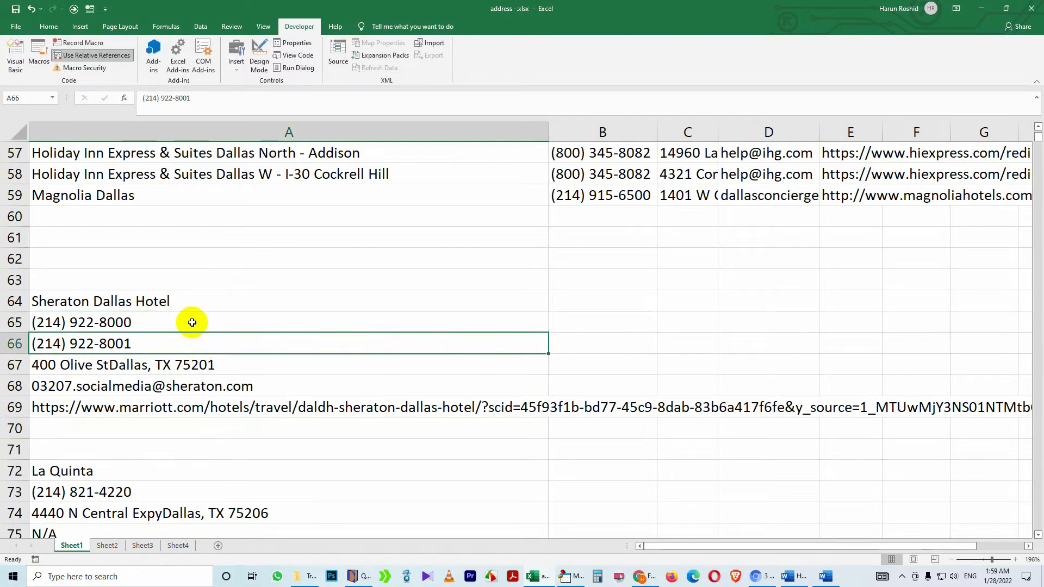
Step: Starting from cell A59, step through Macro1 in the code editor until it selects the first cell of the Sheraton block
{"action": "left_click", "coordinate": [181, 201]}
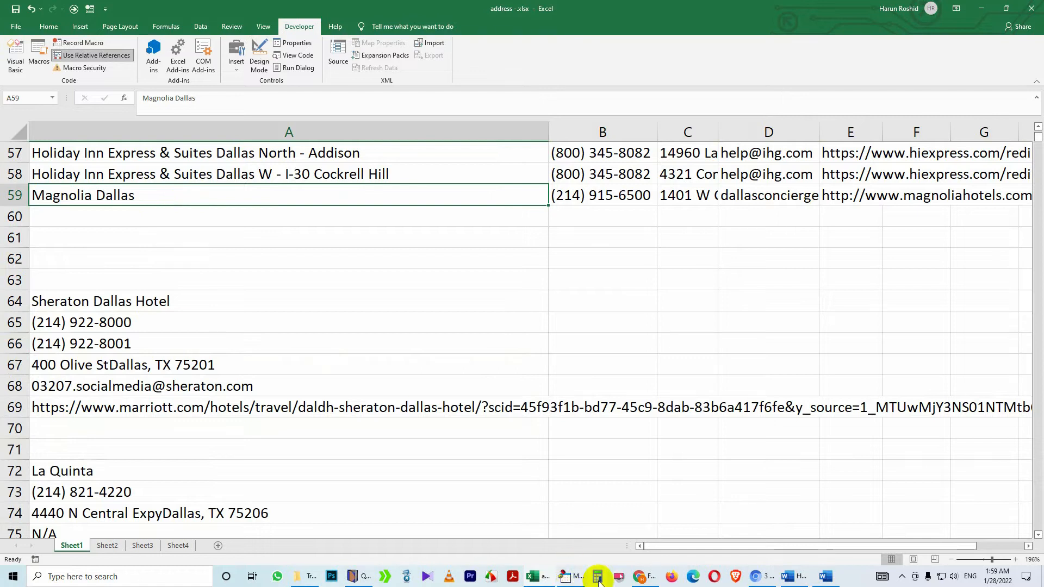
{"action": "left_click", "coordinate": [568, 578]}
{"action": "left_click", "coordinate": [614, 350]}
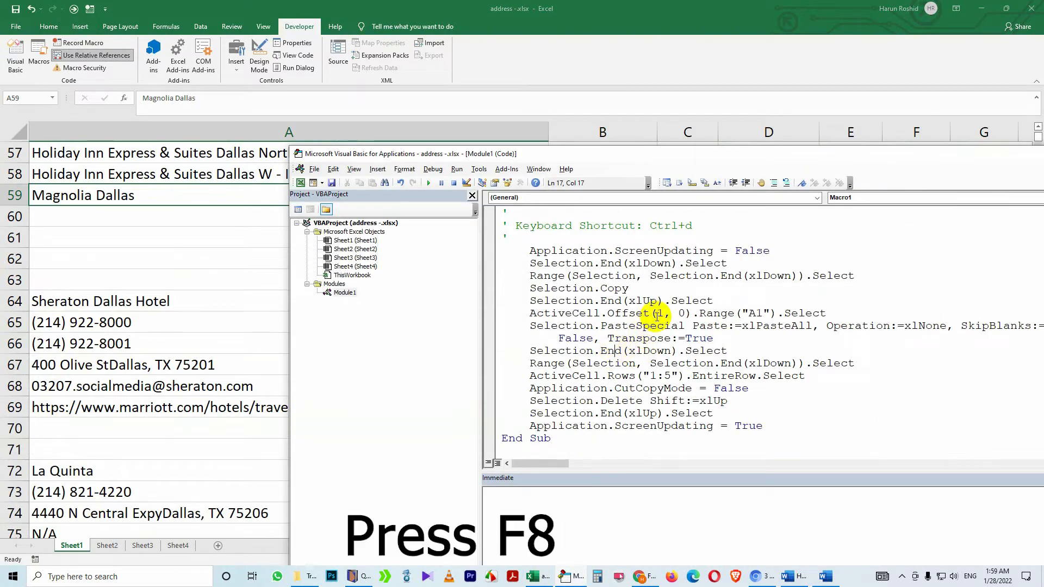
{"action": "key", "text": "F8"}
{"action": "key", "text": "F8"}
{"action": "key", "text": "F8"}
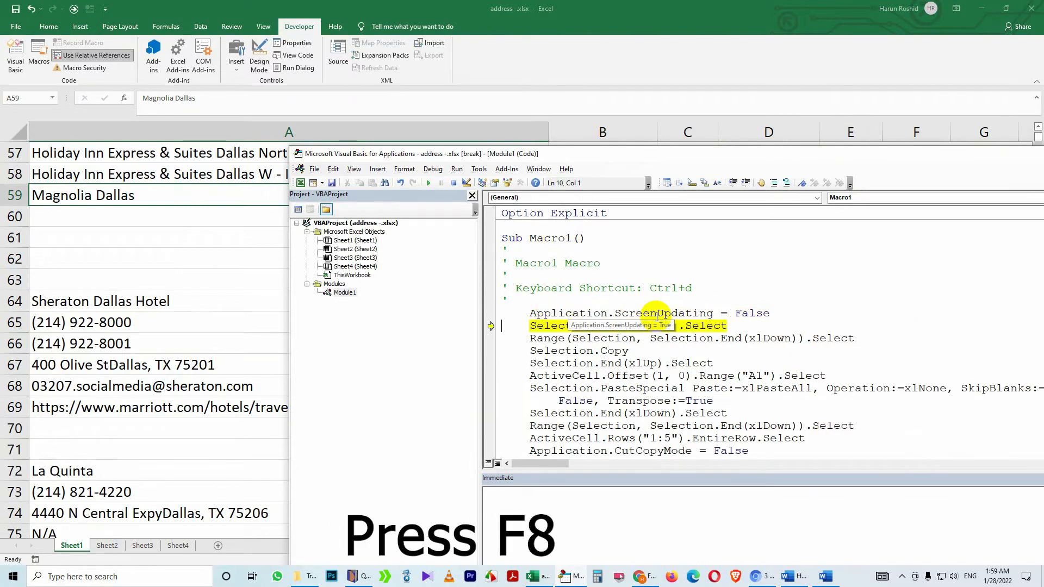
{"action": "key", "text": "F8"}
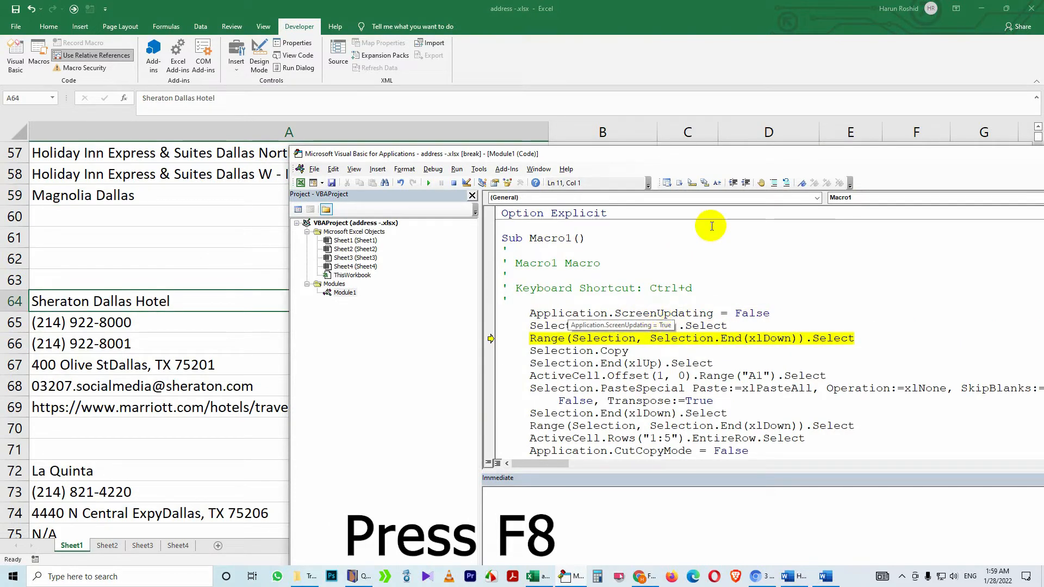
Step: Continue stepping through Macro1 until the six-line Sheraton block is pasted transposed into row 60, then uncover that row for checking
{"action": "left_click_drag", "start_coordinate": [616, 158], "coordinate": [765, 93]}
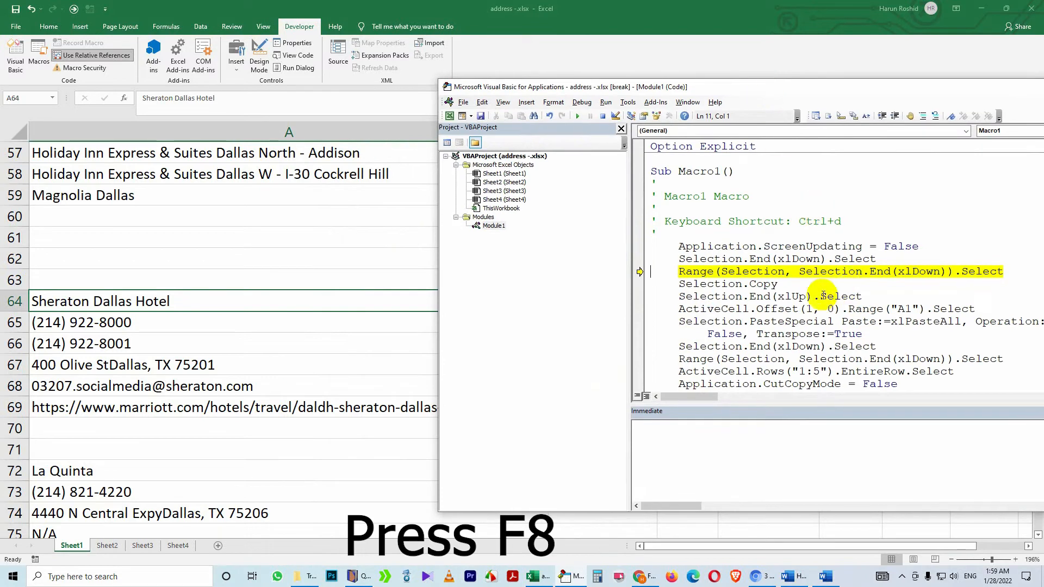
{"action": "key", "text": "F8"}
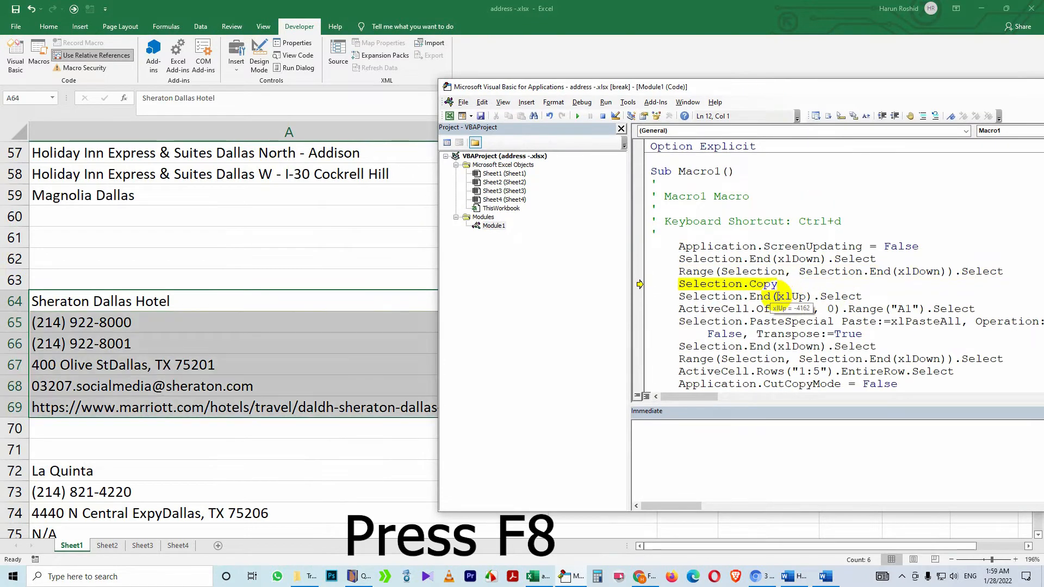
{"action": "key", "text": "F8"}
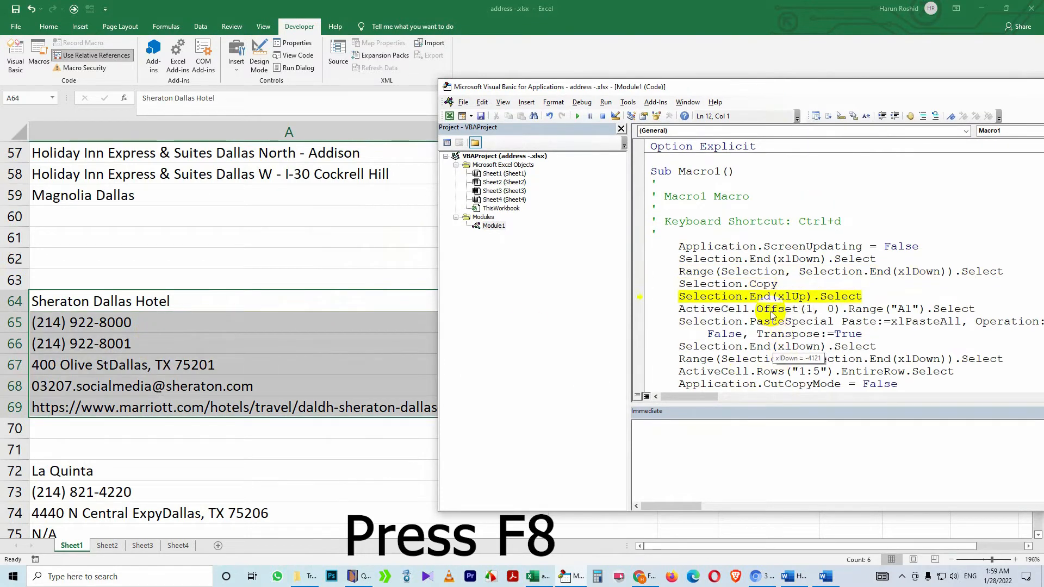
{"action": "key", "text": "F8"}
{"action": "key", "text": "F8"}
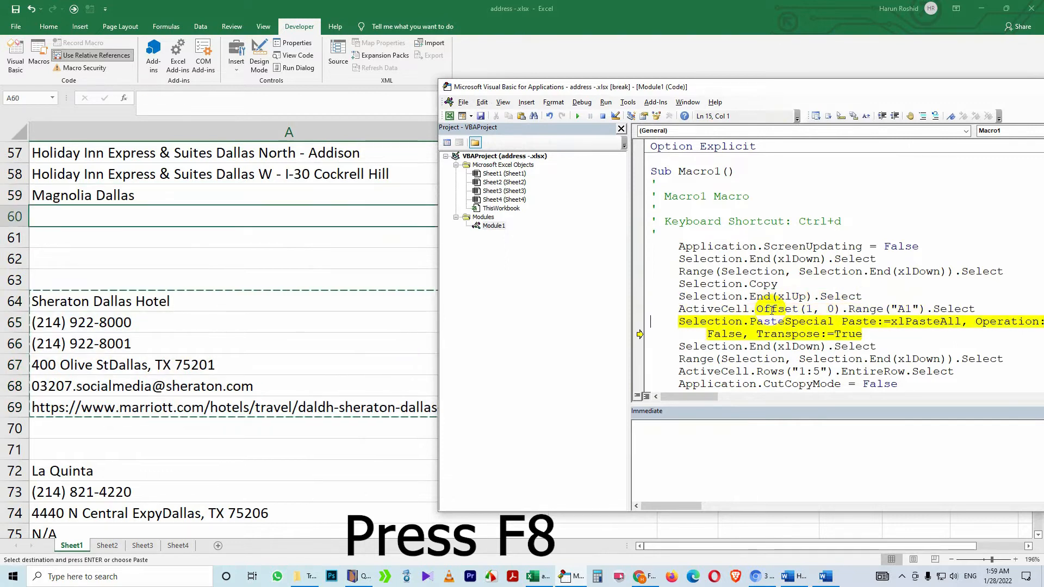
{"action": "key", "text": "F8"}
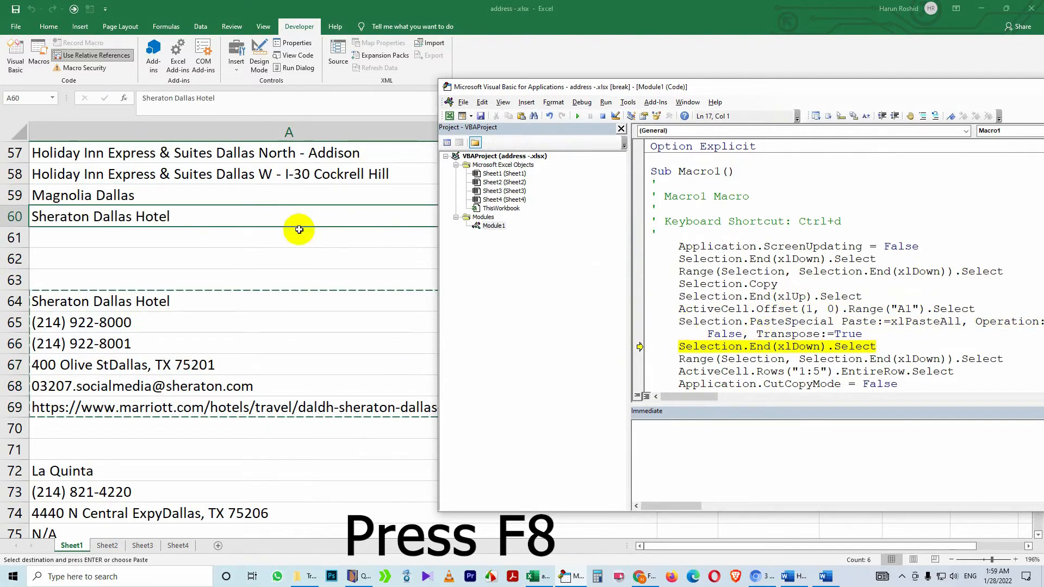
{"action": "left_click_drag", "start_coordinate": [756, 88], "coordinate": [683, 294]}
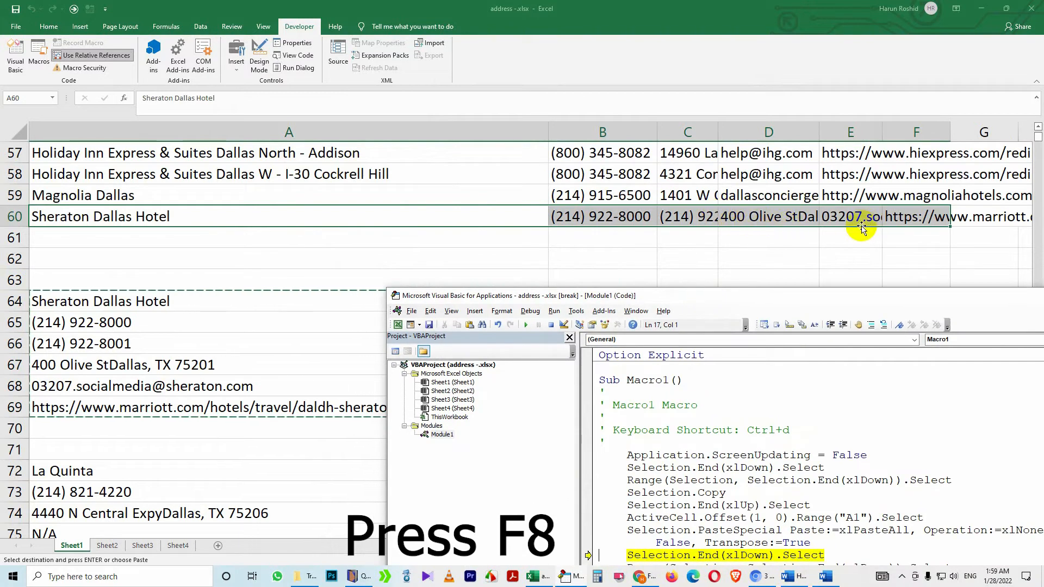
Step: Step Macro1 on through selecting rows 1:5 of the original Sheraton block and deleting them
{"action": "left_click_drag", "start_coordinate": [734, 295], "coordinate": [776, 119]}
{"action": "scroll", "coordinate": [778, 343], "scroll_direction": "down", "scroll_amount": 2}
{"action": "key", "text": "F8"}
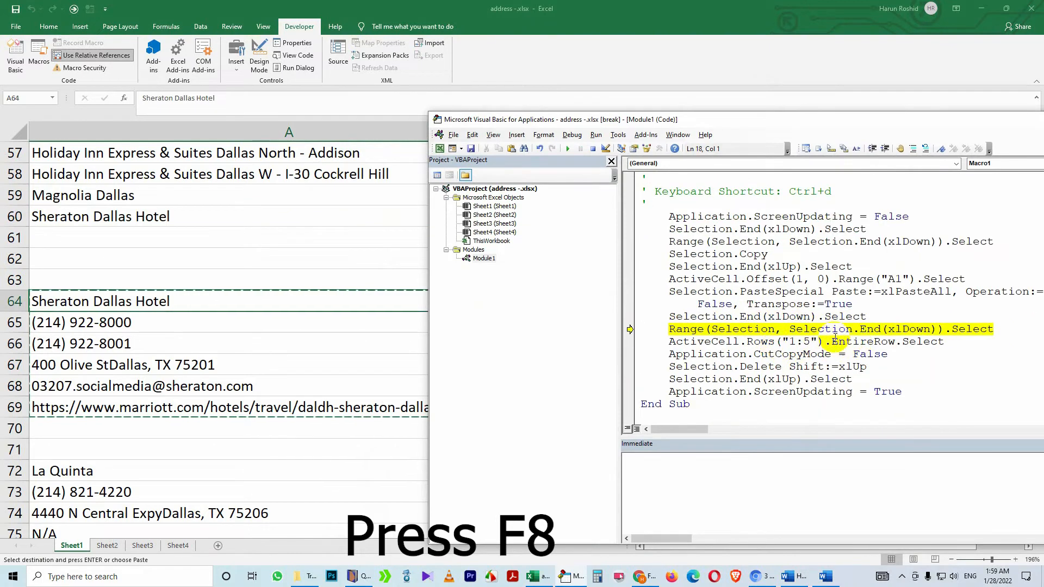
{"action": "key", "text": "F8"}
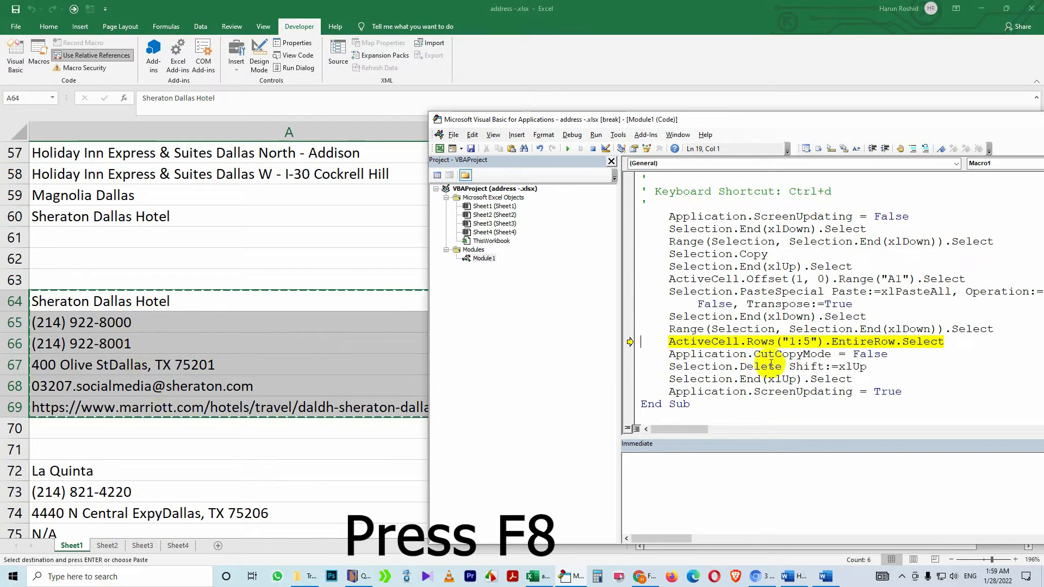
{"action": "key", "text": "F8"}
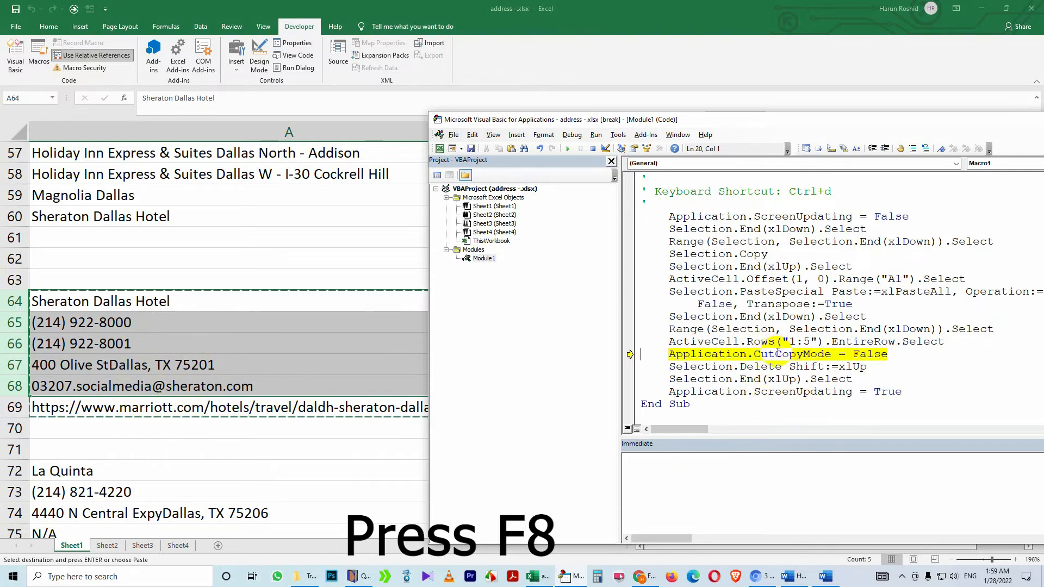
{"action": "key", "text": "F8"}
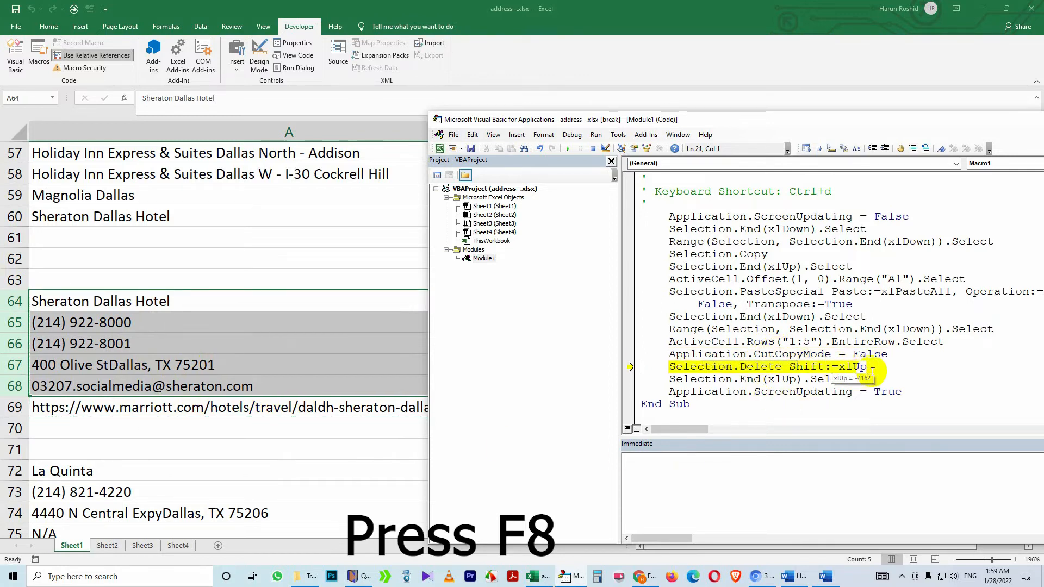
{"action": "key", "text": "F8"}
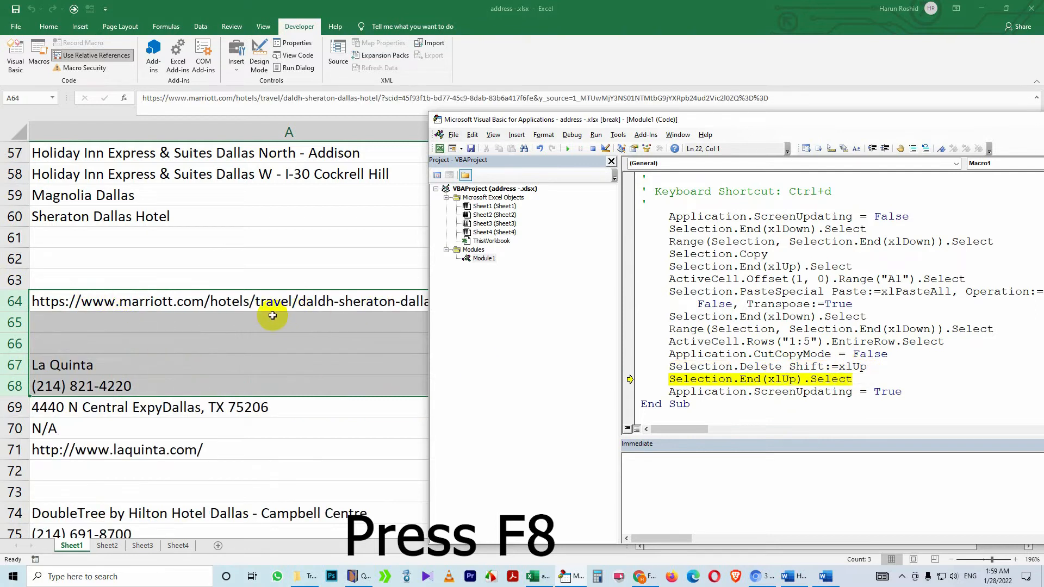
Step: Delete row 64, which holds the leftover Sheraton website address
{"action": "left_click", "coordinate": [241, 302]}
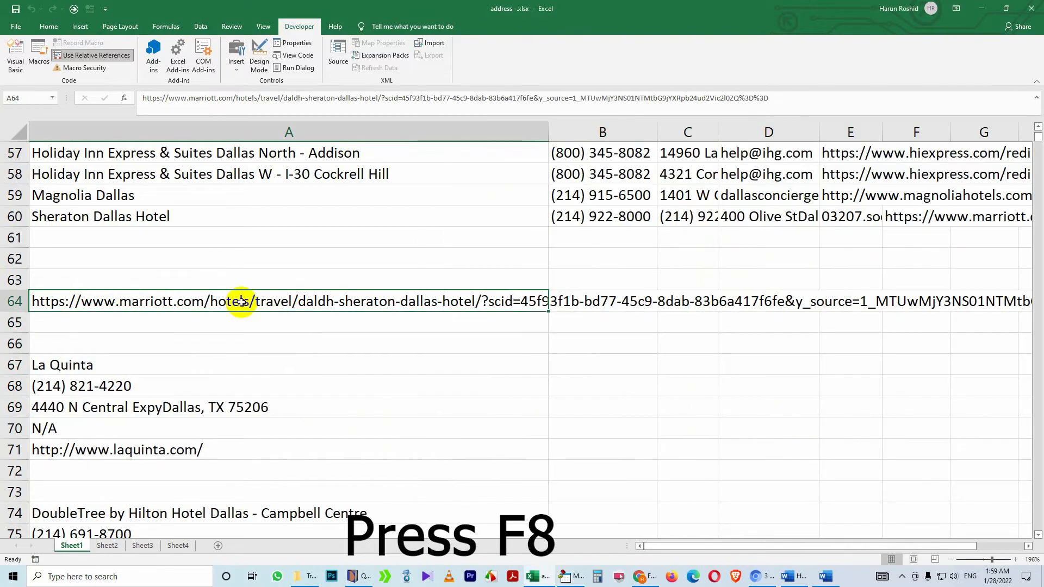
{"action": "right_click", "coordinate": [11, 303]}
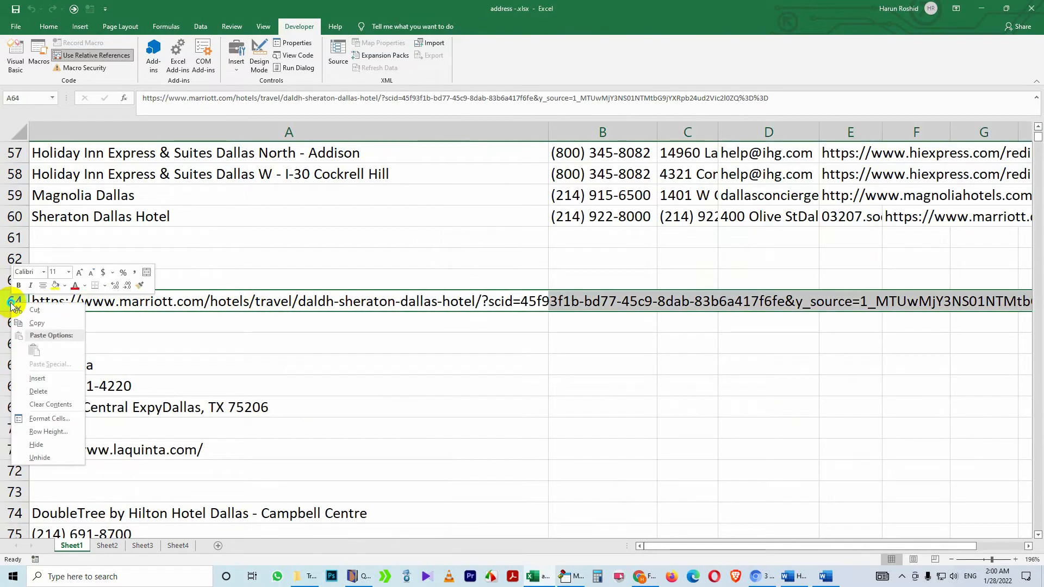
{"action": "left_click", "coordinate": [34, 391]}
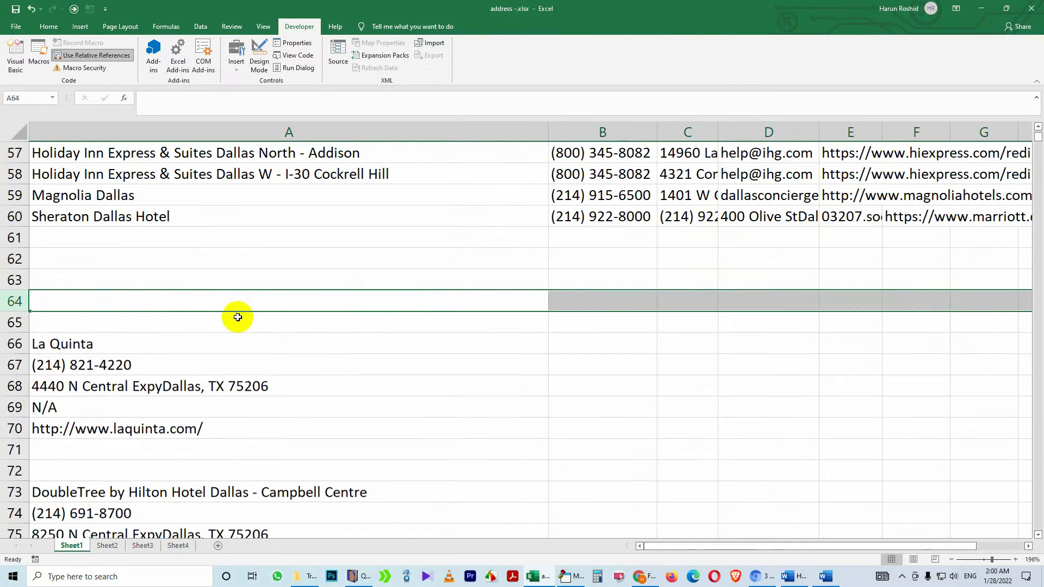
Step: Return to the code editor and reset the paused Macro1 run
{"action": "left_click", "coordinate": [579, 578]}
{"action": "left_click", "coordinate": [893, 364]}
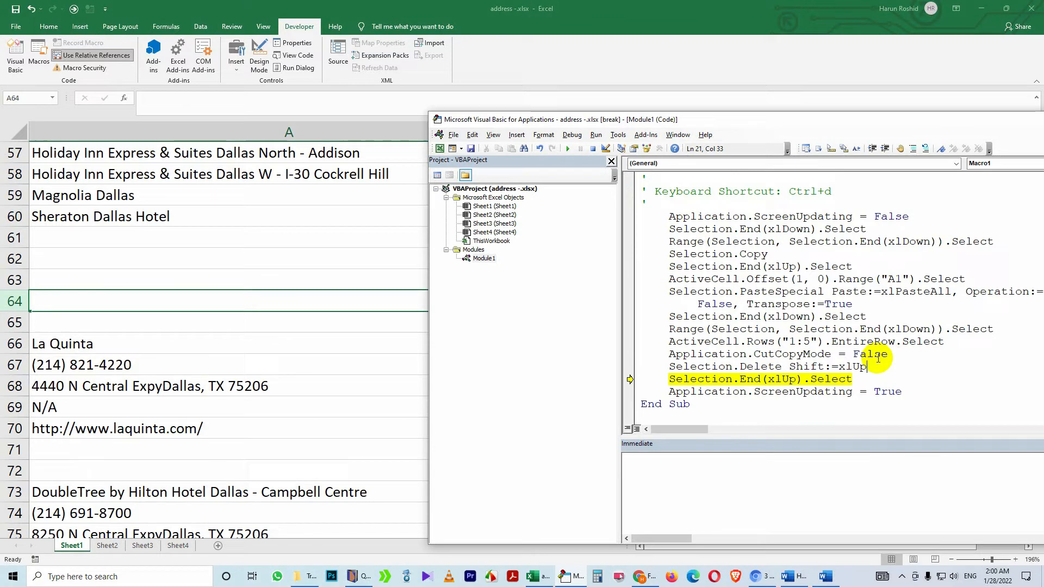
{"action": "left_click", "coordinate": [593, 149]}
{"action": "left_click_drag", "start_coordinate": [907, 125], "coordinate": [763, 129]}
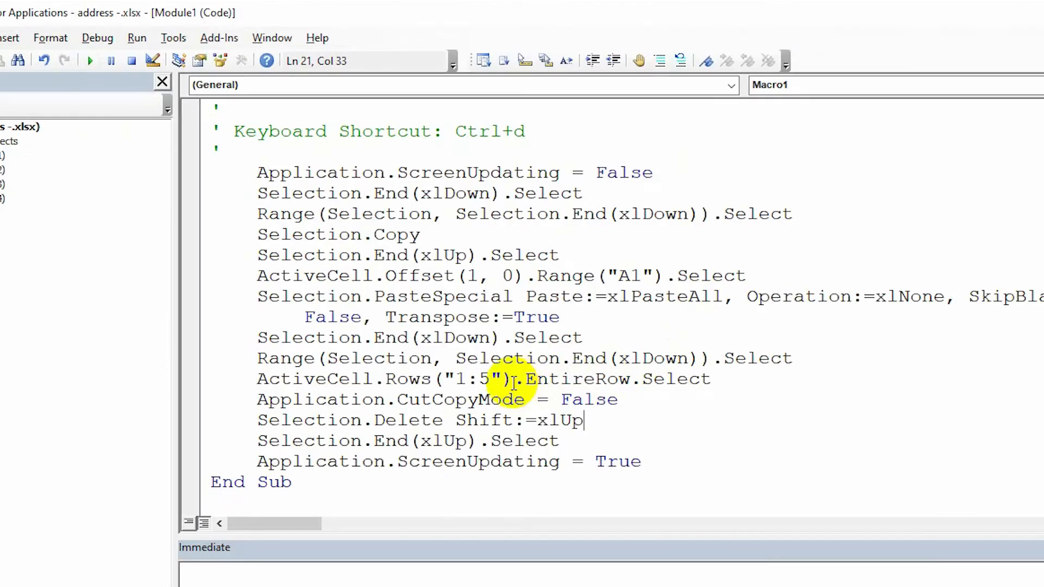
Step: Make the last Range(Selection, Selection.End(xlDown)) line end in .EntireRow.Select and remove the ActiveCell.Rows("1:5") statement
{"action": "left_click_drag", "start_coordinate": [514, 383], "coordinate": [712, 382]}
{"action": "key", "text": "Delete"}
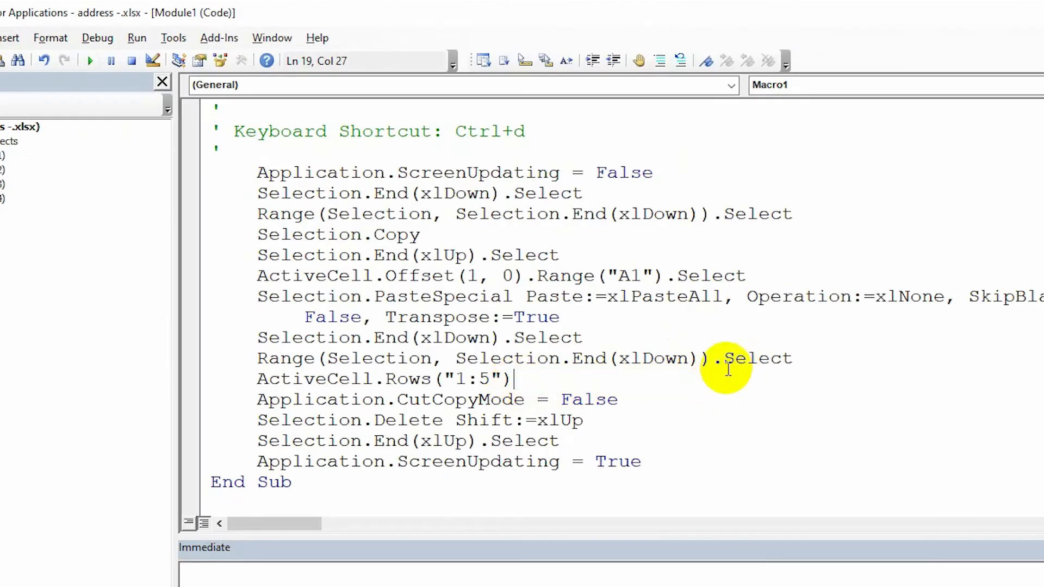
{"action": "left_click_drag", "start_coordinate": [712, 362], "coordinate": [834, 363]}
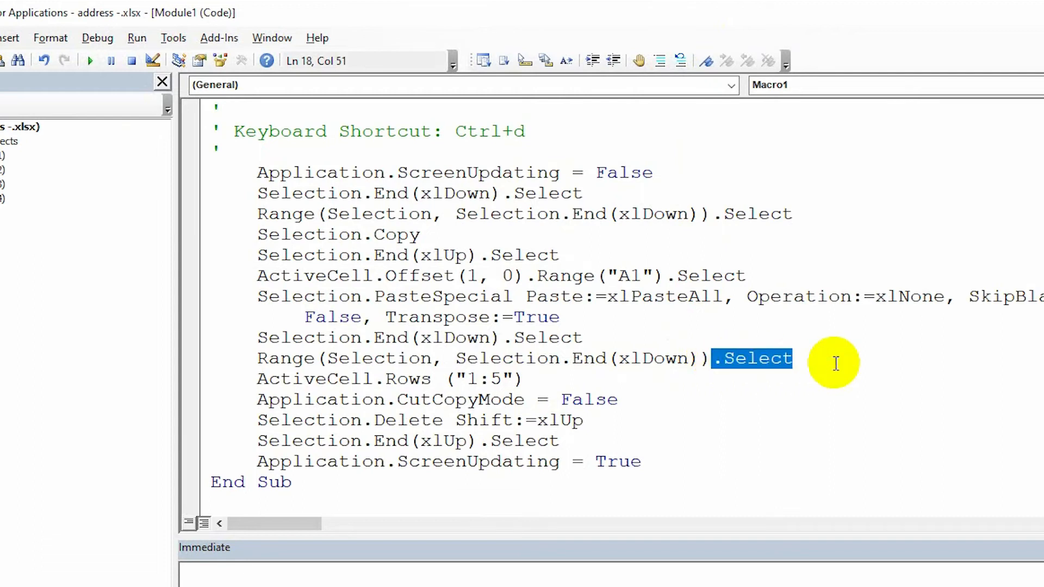
{"action": "key", "text": "ctrl+v"}
{"action": "left_click_drag", "start_coordinate": [528, 381], "coordinate": [244, 397]}
{"action": "key", "text": "Delete"}
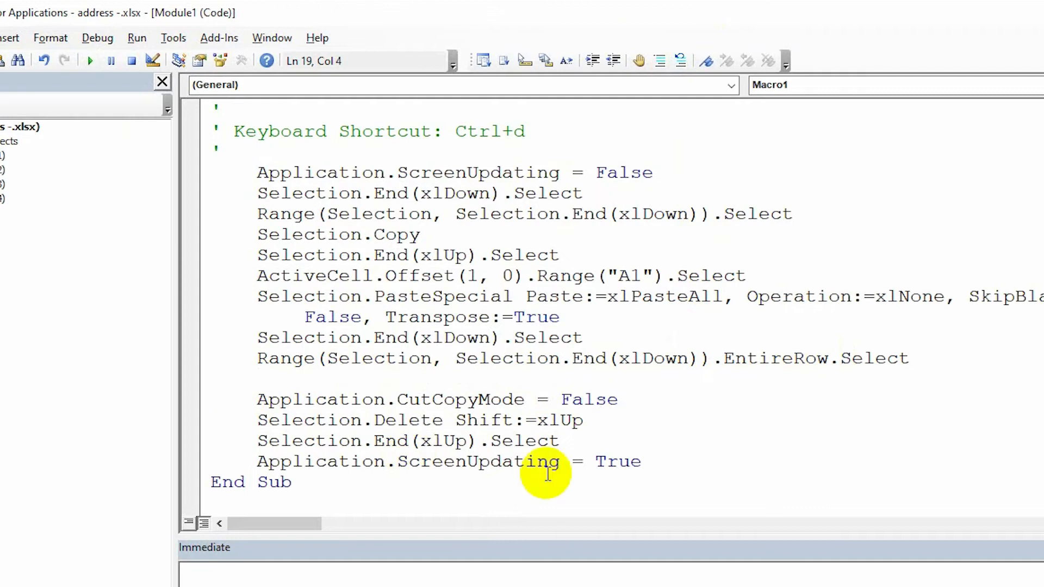
Step: Indent all Macro1 code lines between the two Application.ScreenUpdating statements
{"action": "left_click_drag", "start_coordinate": [660, 459], "coordinate": [169, 193]}
{"action": "key", "text": "Tab"}
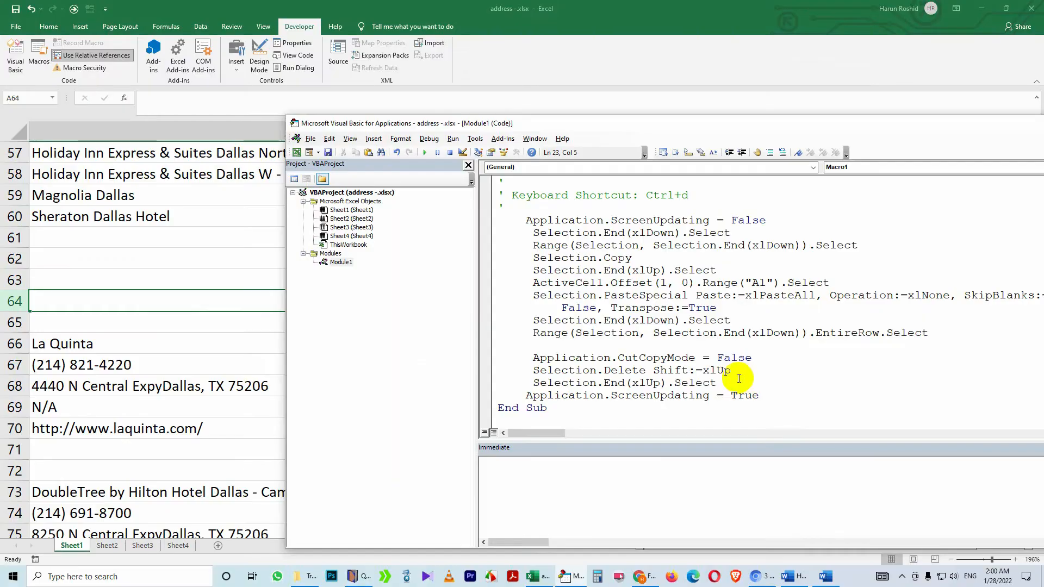
{"action": "left_click_drag", "start_coordinate": [719, 384], "coordinate": [500, 235]}
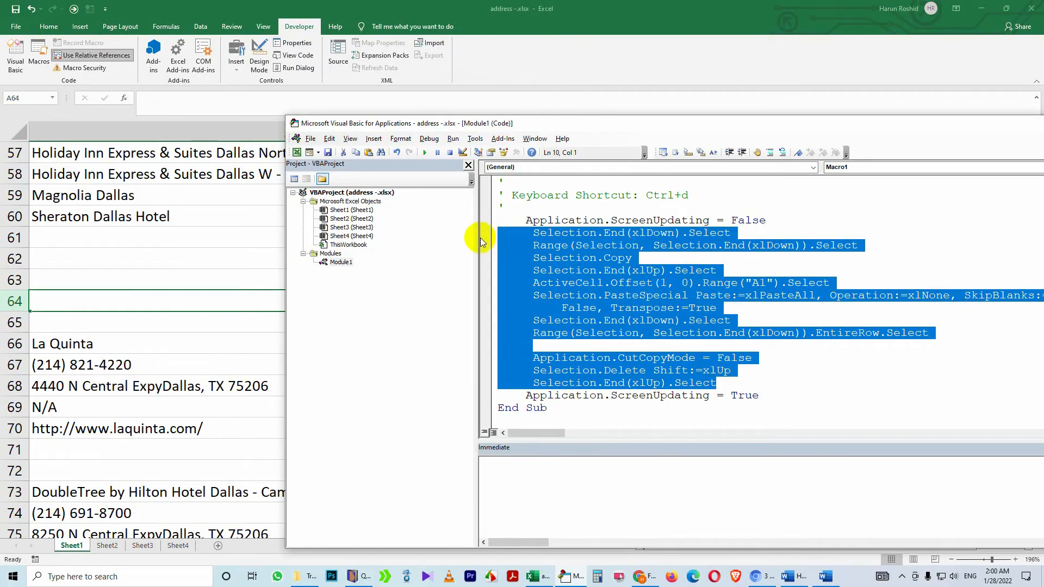
{"action": "key", "text": "Tab"}
{"action": "left_click", "coordinate": [561, 282]}
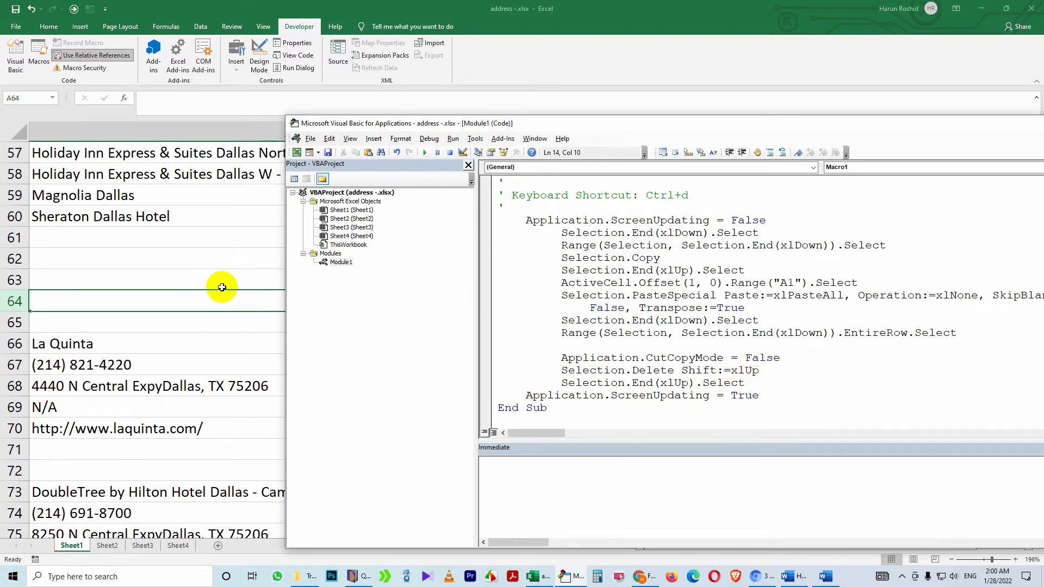
Step: On Sheet1, enter the filler text kjalsdfjlk in cell A65 directly above La Quinta to lengthen that block
{"action": "left_click", "coordinate": [65, 325]}
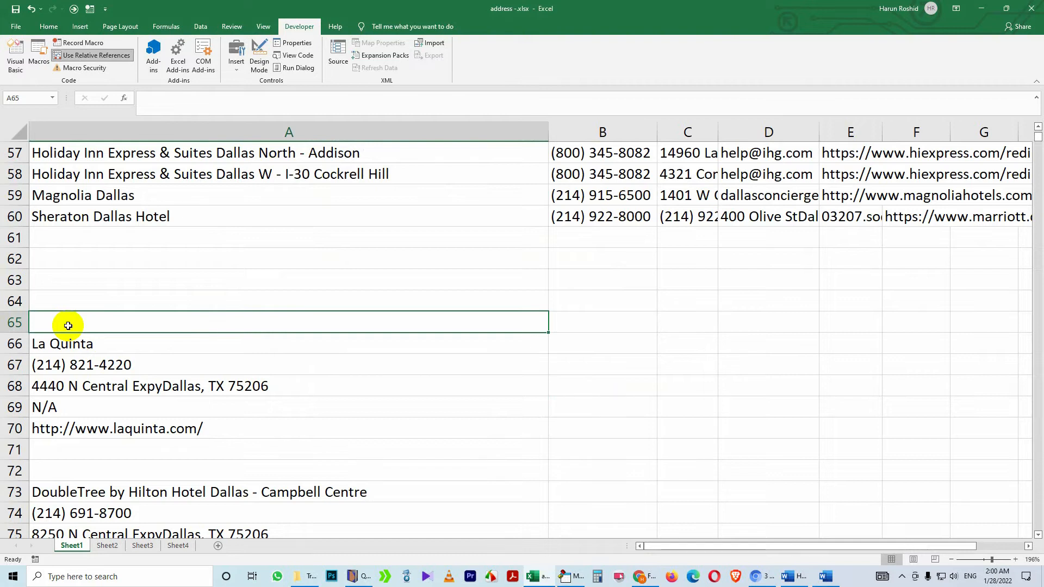
{"action": "type", "text": "kjalsdfjlk"}
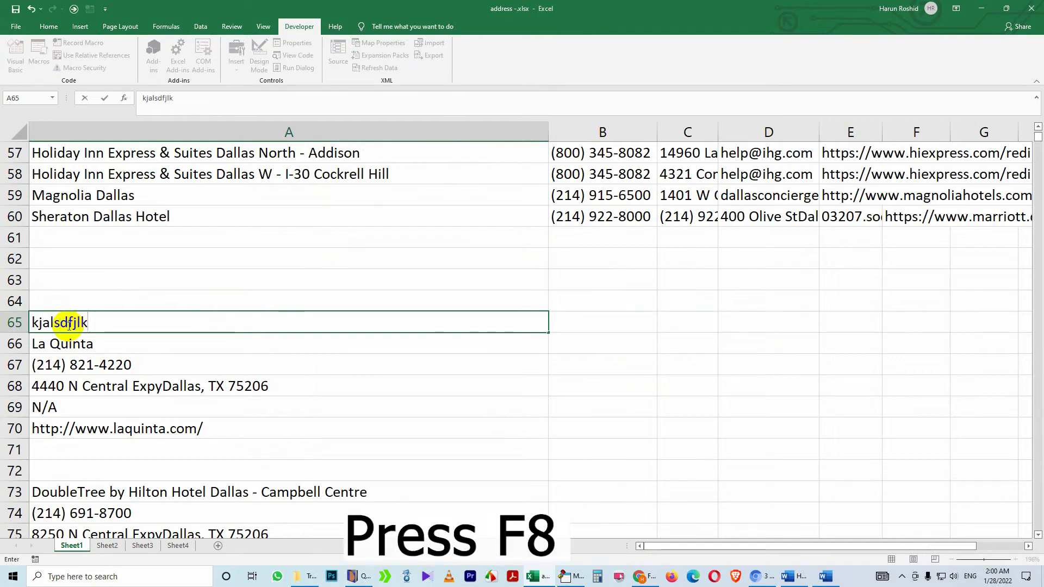
{"action": "left_click", "coordinate": [106, 280]}
{"action": "left_click", "coordinate": [132, 325]}
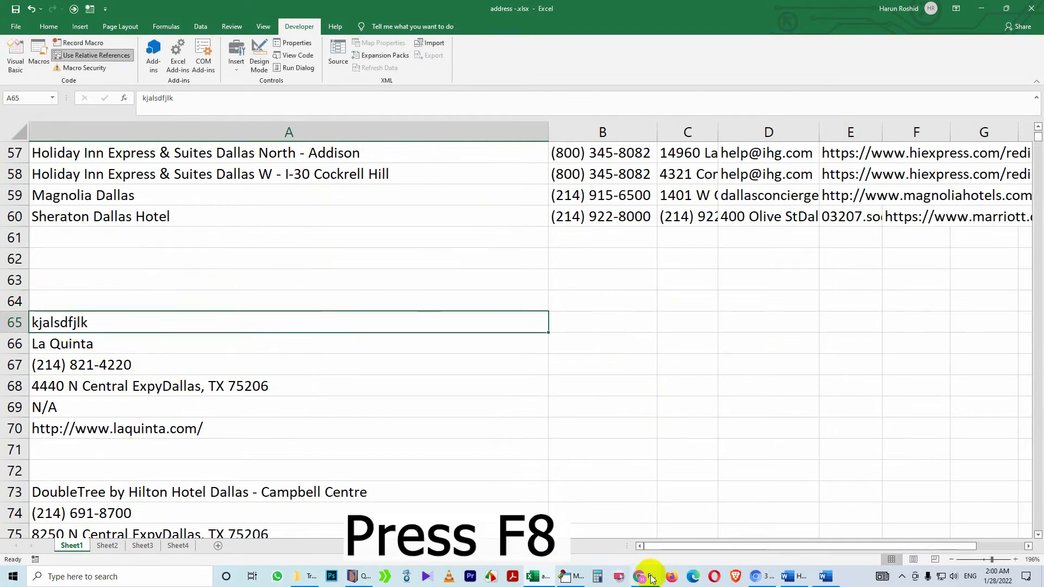
{"action": "left_click", "coordinate": [567, 576]}
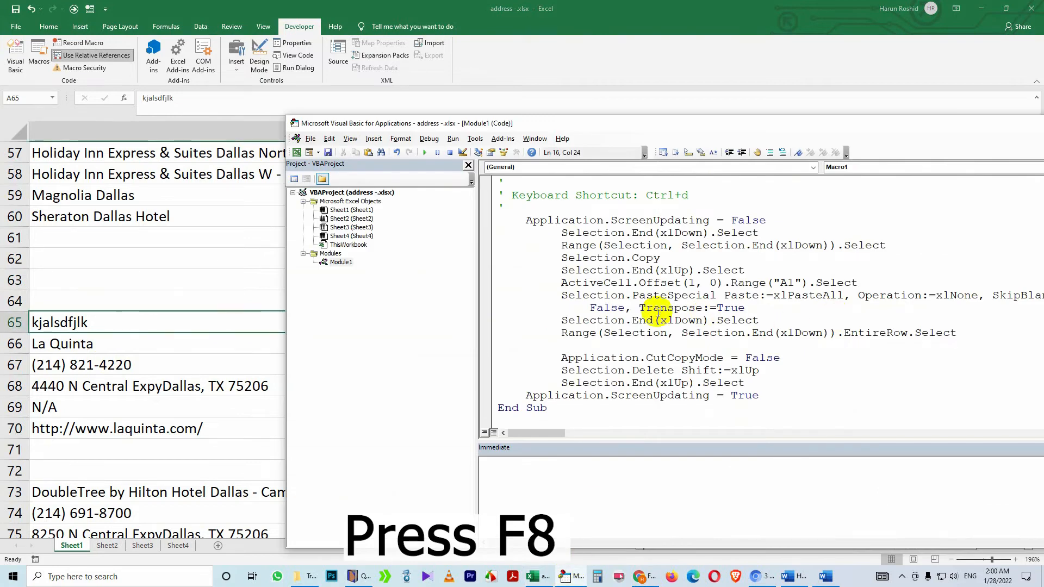
{"action": "key", "text": "F8"}
{"action": "key", "text": "F8"}
{"action": "key", "text": "F8"}
{"action": "key", "text": "F8"}
{"action": "key", "text": "F8"}
{"action": "key", "text": "F8"}
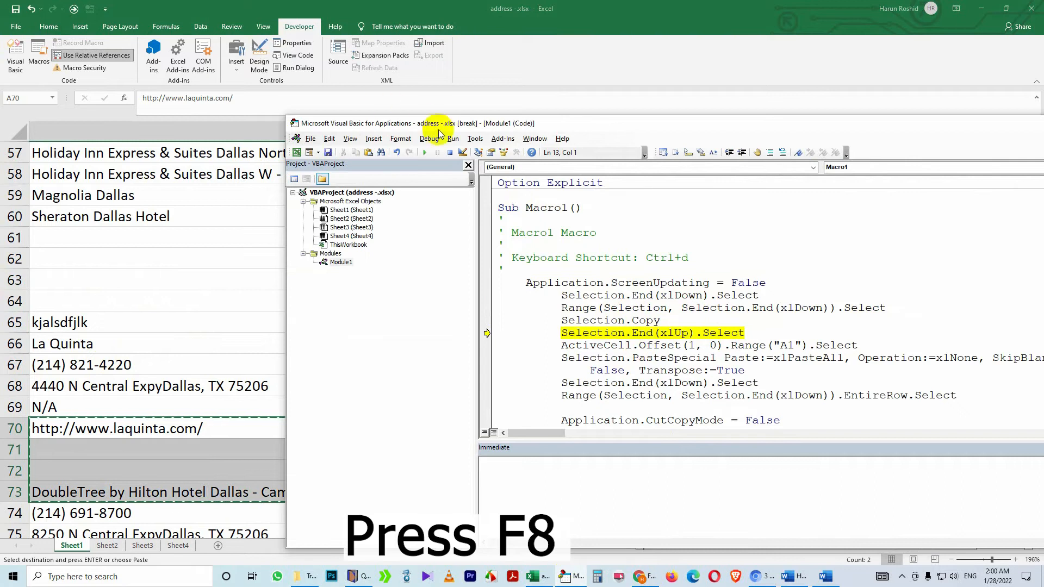
{"action": "left_click", "coordinate": [450, 153]}
Step: Select Sheraton Dallas Hotel in A60 and step through Macro1 until the block A65:A70 is selected
{"action": "left_click", "coordinate": [99, 320]}
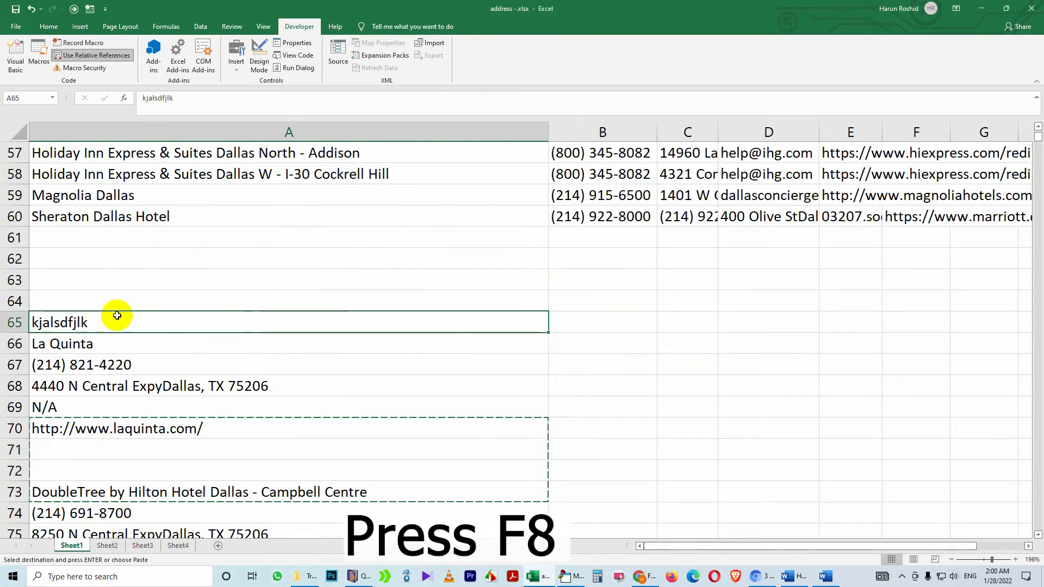
{"action": "left_click", "coordinate": [134, 224]}
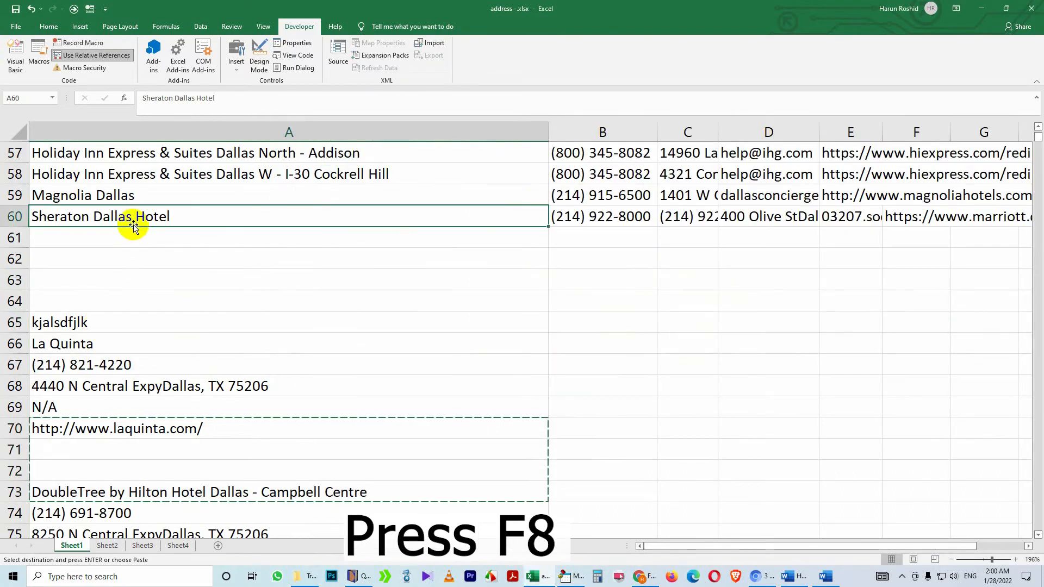
{"action": "left_click", "coordinate": [565, 578]}
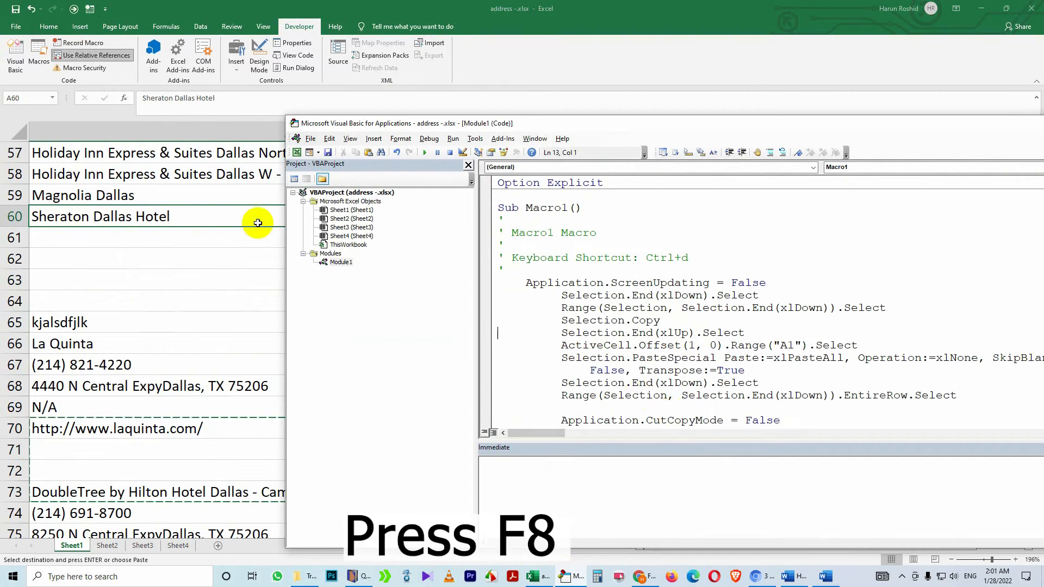
{"action": "left_click", "coordinate": [156, 285]}
{"action": "left_click", "coordinate": [168, 242]}
{"action": "left_click", "coordinate": [161, 221]}
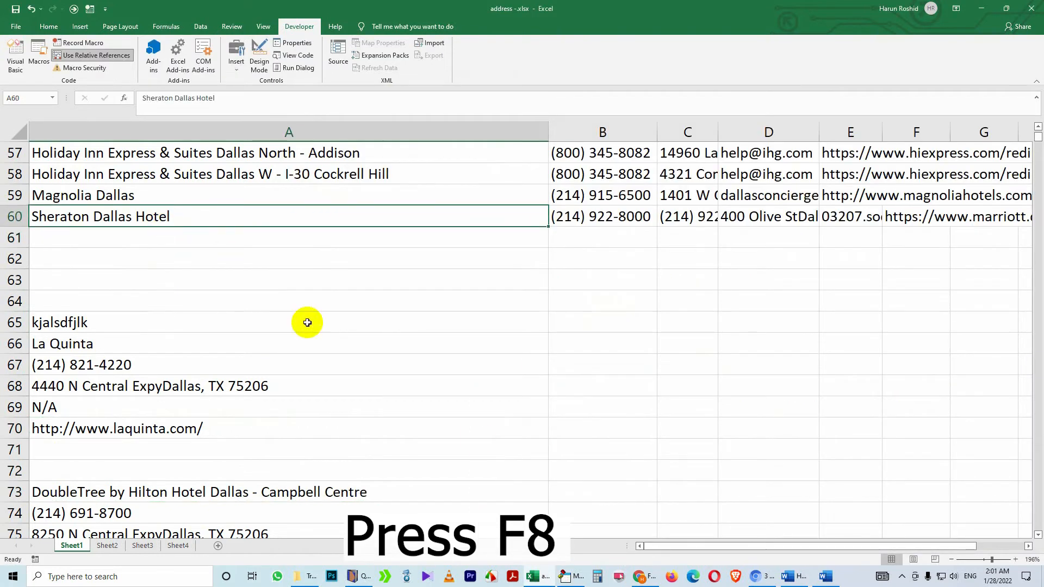
{"action": "left_click", "coordinate": [566, 577]}
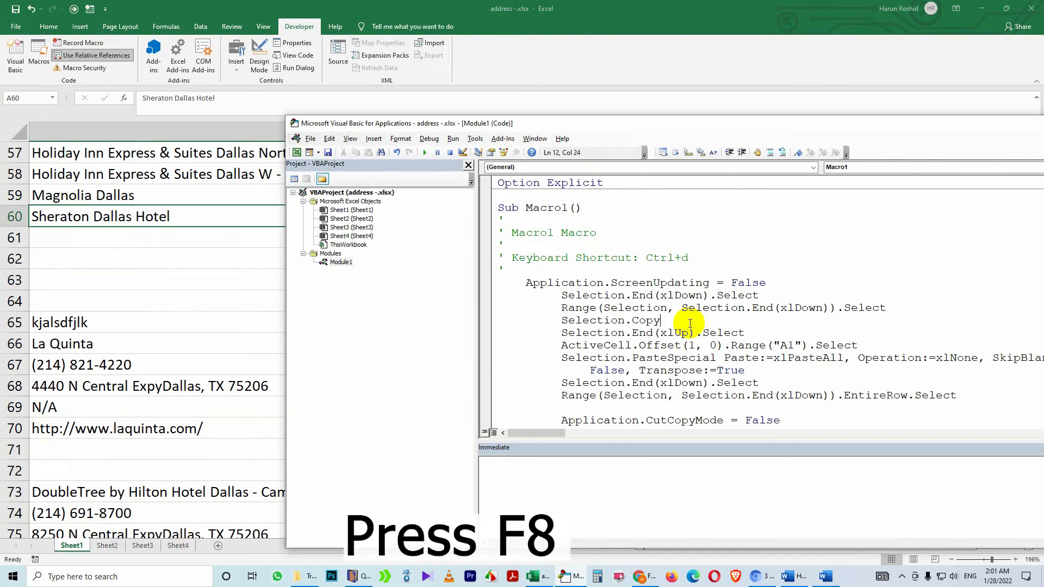
{"action": "key", "text": "F8"}
{"action": "key", "text": "F8"}
{"action": "key", "text": "F8"}
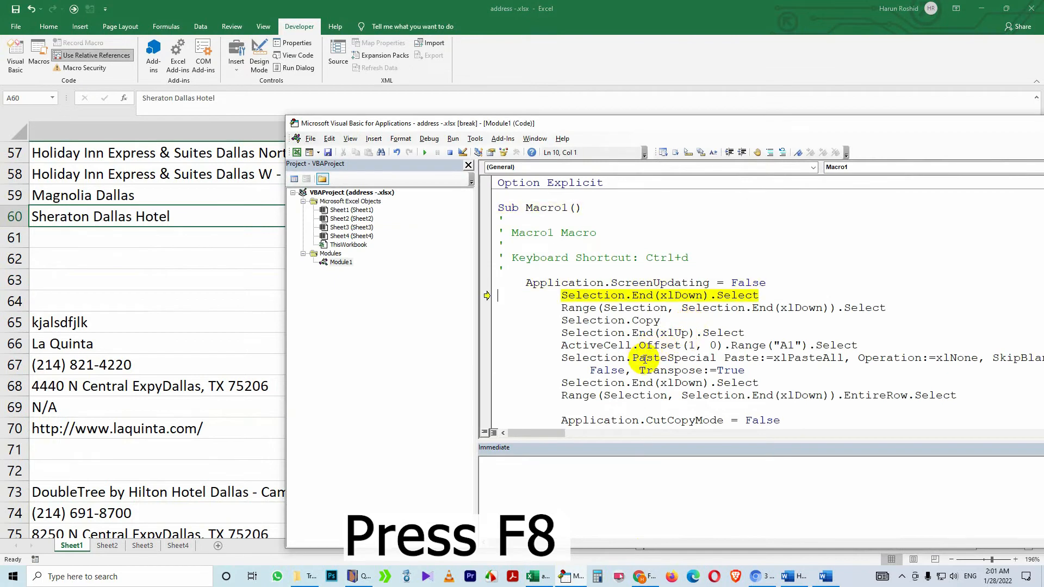
{"action": "key", "text": "F8"}
{"action": "key", "text": "F8"}
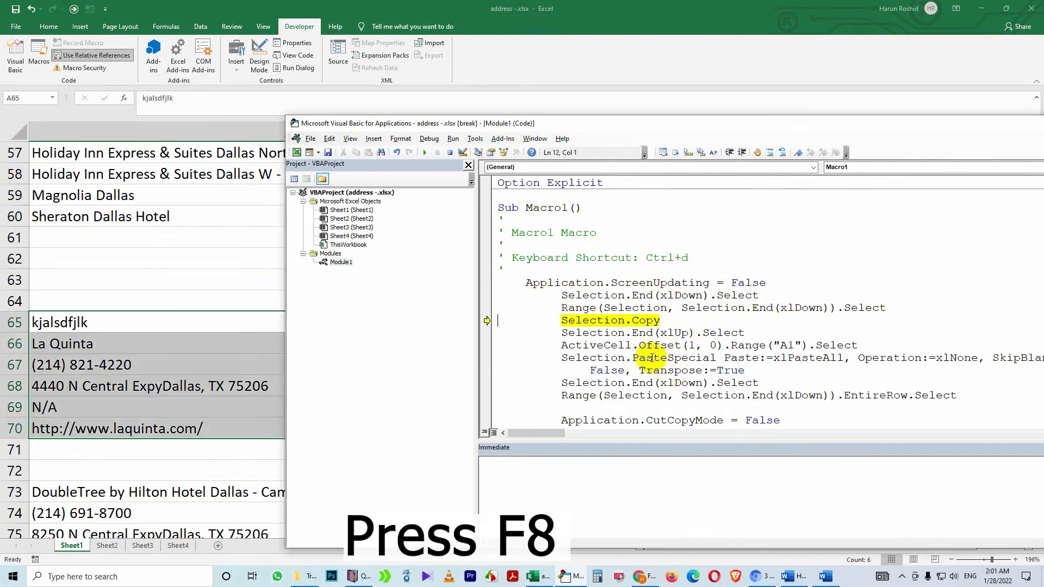
Step: Continue stepping through Macro1 to copy the block and paste it transposed into row 61
{"action": "key", "text": "F8"}
{"action": "key", "text": "F8"}
{"action": "key", "text": "F8"}
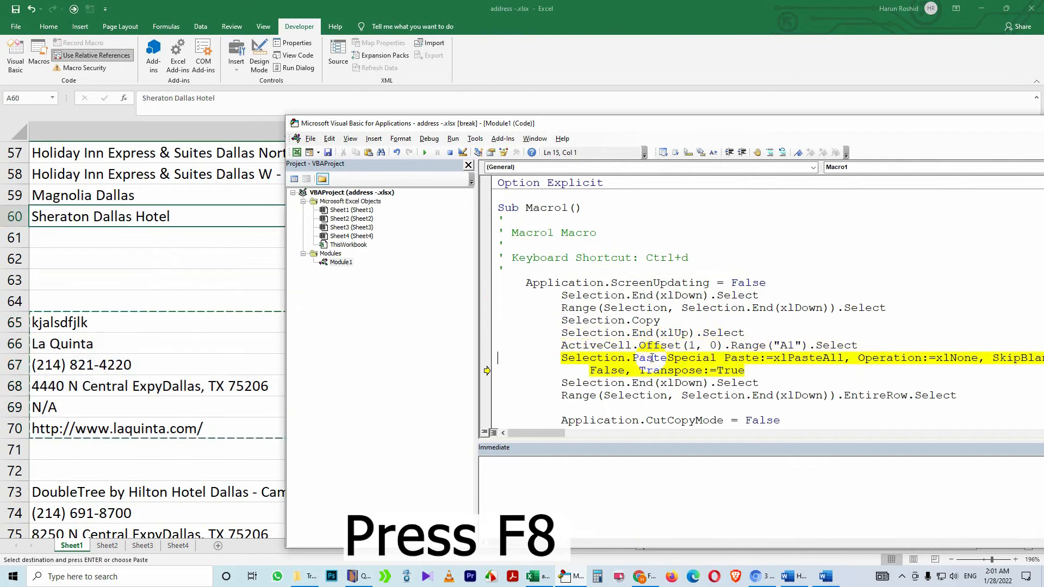
{"action": "key", "text": "F8"}
{"action": "key", "text": "F8"}
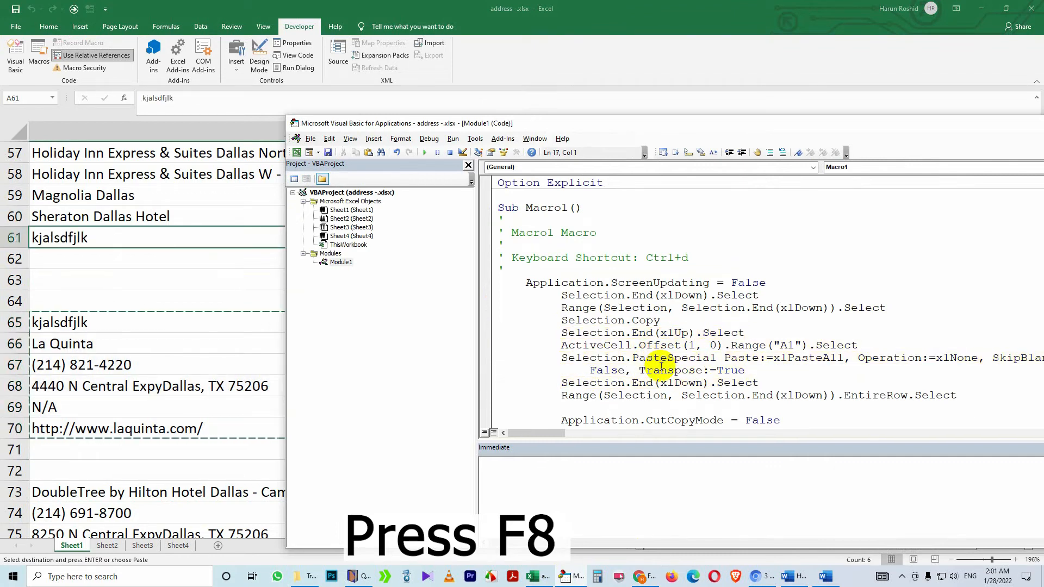
Step: Step through the rest of Macro1 to delete the block's original rows, finish the run and minimise the code editor
{"action": "left_click_drag", "start_coordinate": [578, 116], "coordinate": [647, 127]}
{"action": "key", "text": "F8"}
{"action": "key", "text": "F8"}
{"action": "key", "text": "F8"}
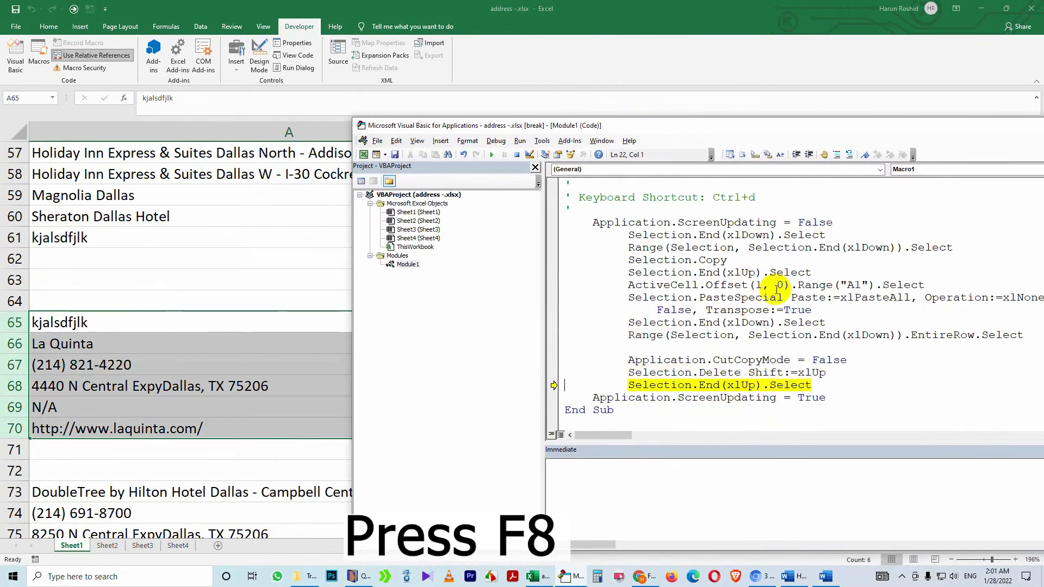
{"action": "key", "text": "F8"}
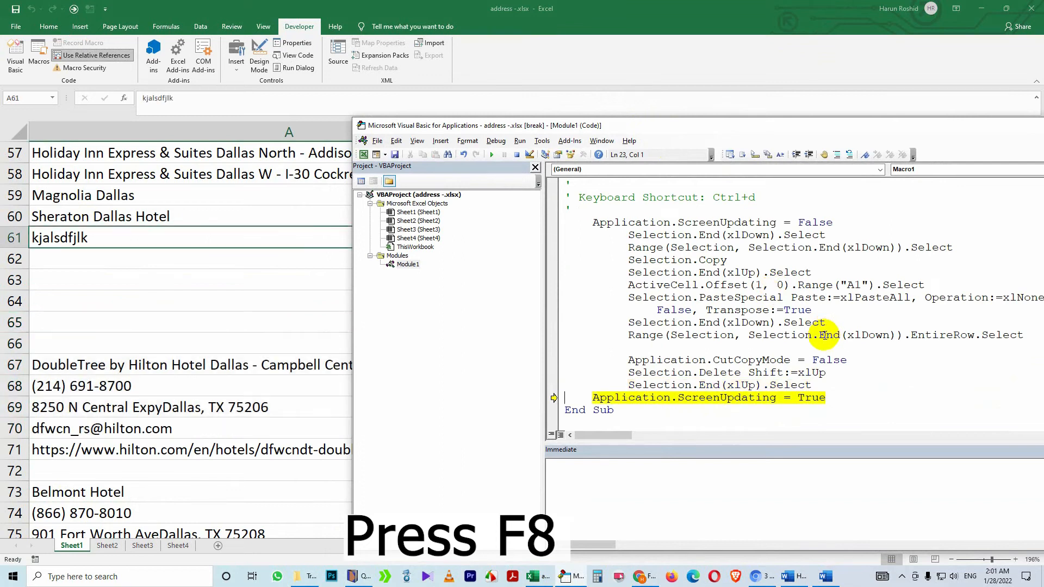
{"action": "key", "text": "F8"}
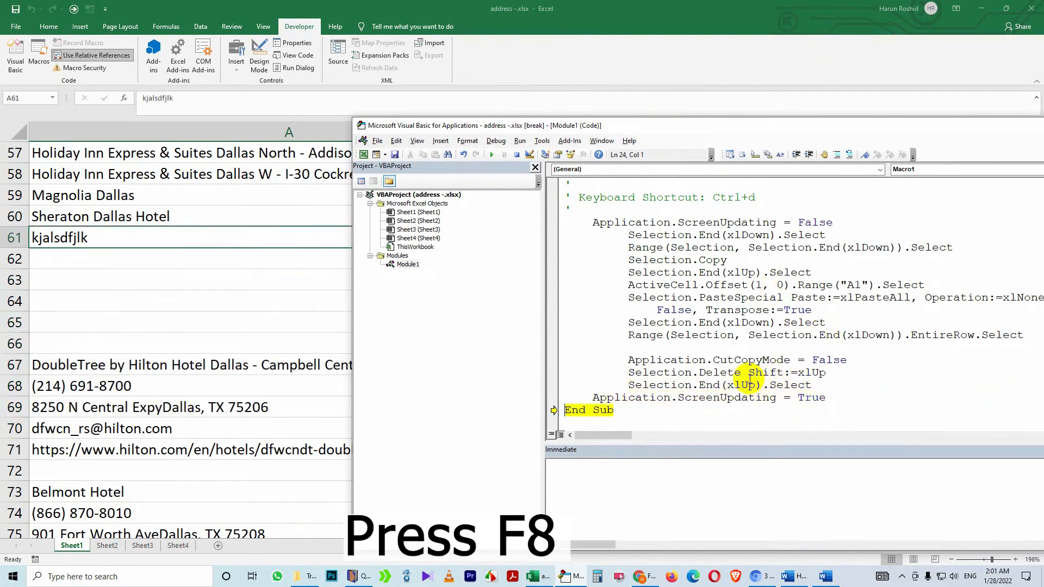
{"action": "key", "text": "F8"}
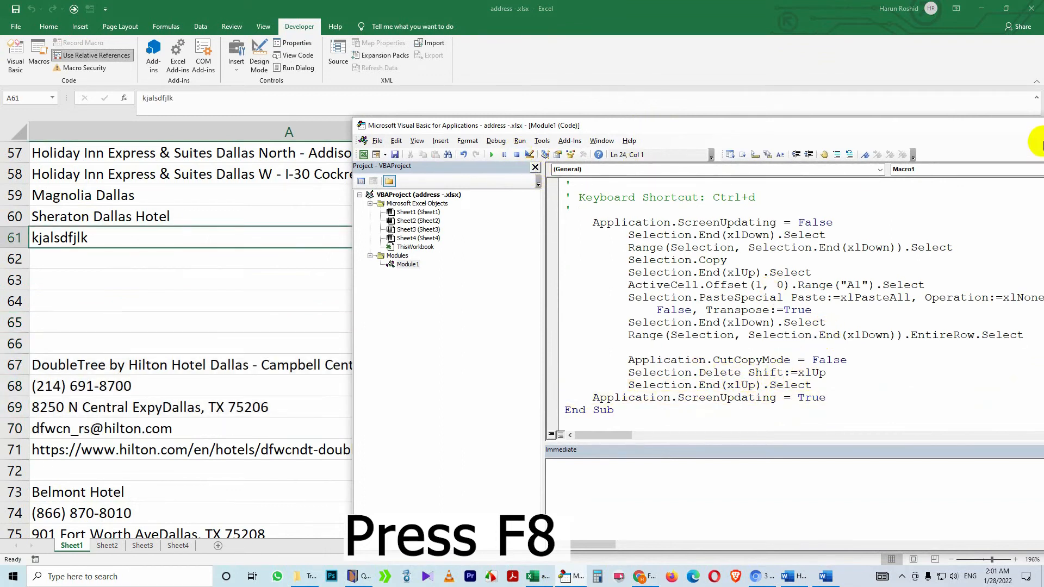
{"action": "left_click_drag", "start_coordinate": [980, 126], "coordinate": [824, 130]}
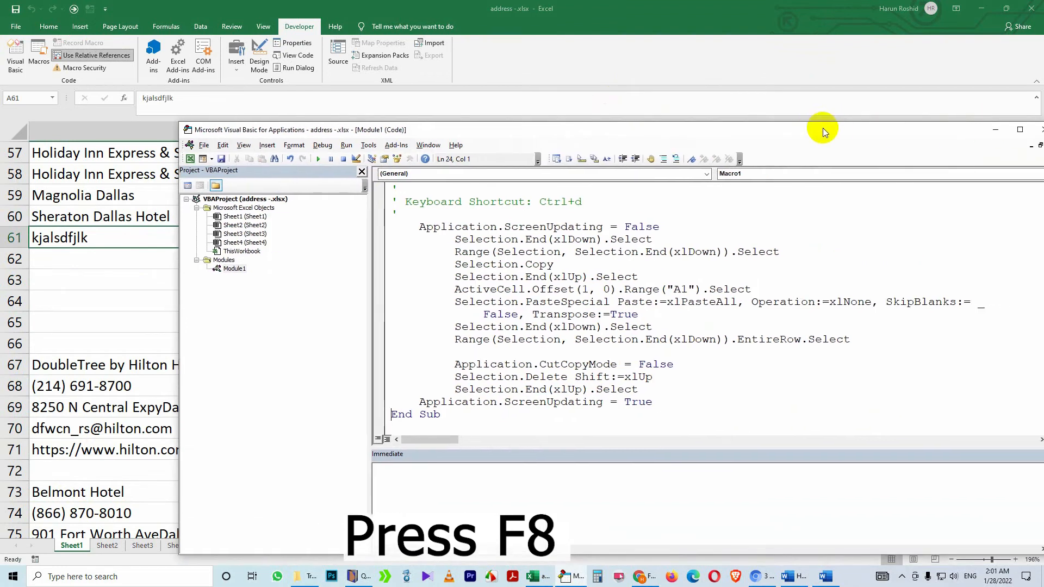
{"action": "left_click", "coordinate": [997, 132]}
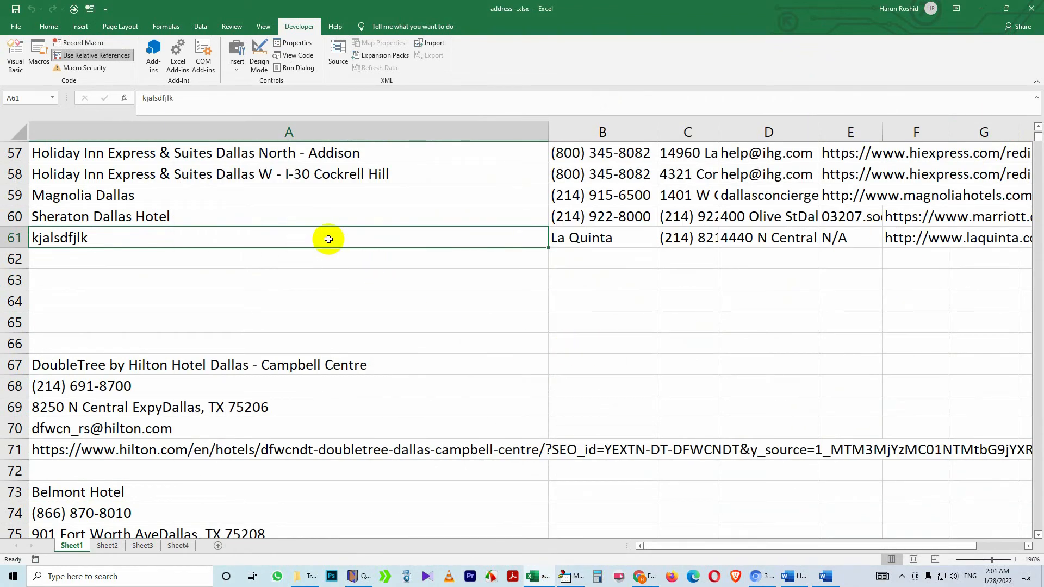
Step: Run the transpose macro repeatedly on the following contact blocks until The Adolphus Hotel is in row 88
{"action": "key", "text": "ctrl+q"}
{"action": "key", "text": "ctrl+q"}
{"action": "key", "text": "ctrl+q"}
{"action": "key", "text": "ctrl+q"}
{"action": "key", "text": "ctrl+q"}
{"action": "key", "text": "ctrl+q"}
{"action": "key", "text": "ctrl+q"}
{"action": "key", "text": "ctrl+q"}
{"action": "key", "text": "ctrl+q"}
{"action": "key", "text": "ctrl+q"}
{"action": "key", "text": "ctrl+q"}
{"action": "key", "text": "ctrl+q"}
{"action": "key", "text": "ctrl+q"}
{"action": "key", "text": "ctrl+q"}
{"action": "key", "text": "ctrl+q"}
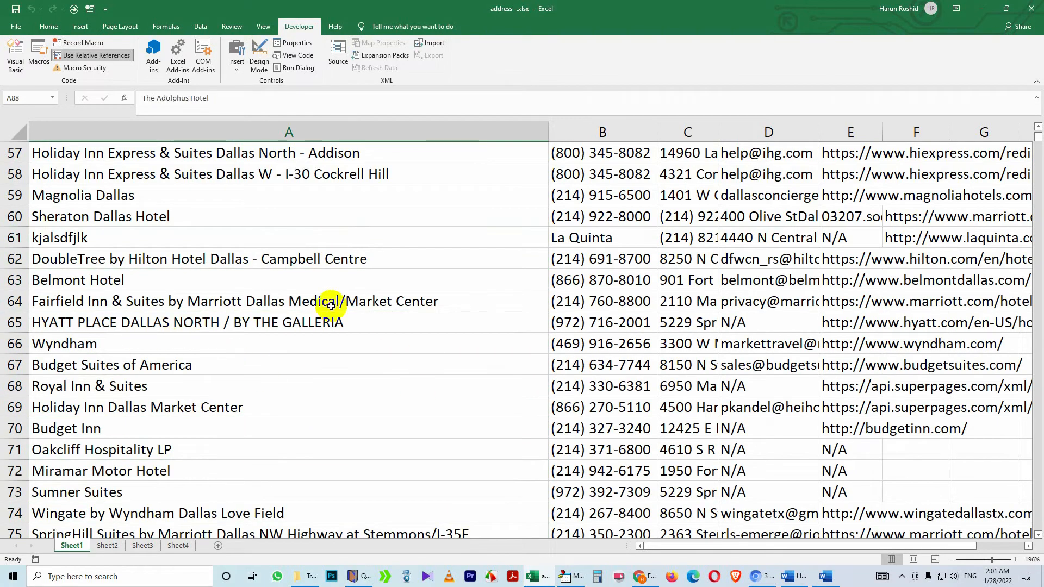
Step: Review the transposed company rows on Sheet1 down to row 88
{"action": "scroll", "coordinate": [210, 358], "scroll_direction": "down", "scroll_amount": 6}
{"action": "scroll", "coordinate": [194, 313], "scroll_direction": "up", "scroll_amount": 4}
{"action": "scroll", "coordinate": [169, 412], "scroll_direction": "down", "scroll_amount": 1}
{"action": "scroll", "coordinate": [170, 413], "scroll_direction": "down", "scroll_amount": 5}
{"action": "scroll", "coordinate": [198, 392], "scroll_direction": "up", "scroll_amount": 6}
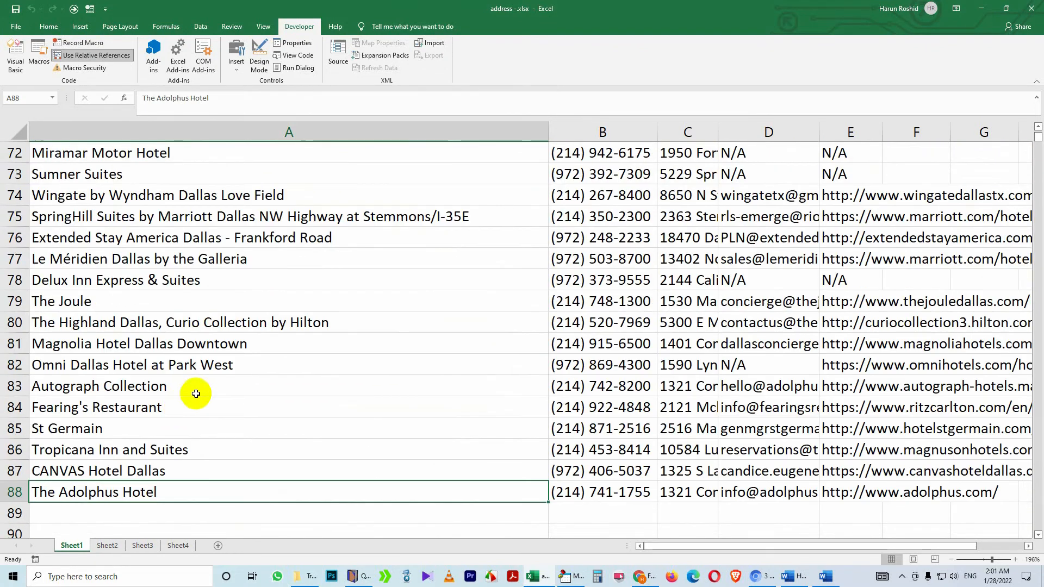
{"action": "scroll", "coordinate": [128, 317], "scroll_direction": "down", "scroll_amount": 3}
{"action": "scroll", "coordinate": [151, 296], "scroll_direction": "down", "scroll_amount": 1}
{"action": "scroll", "coordinate": [135, 298], "scroll_direction": "up", "scroll_amount": 1}
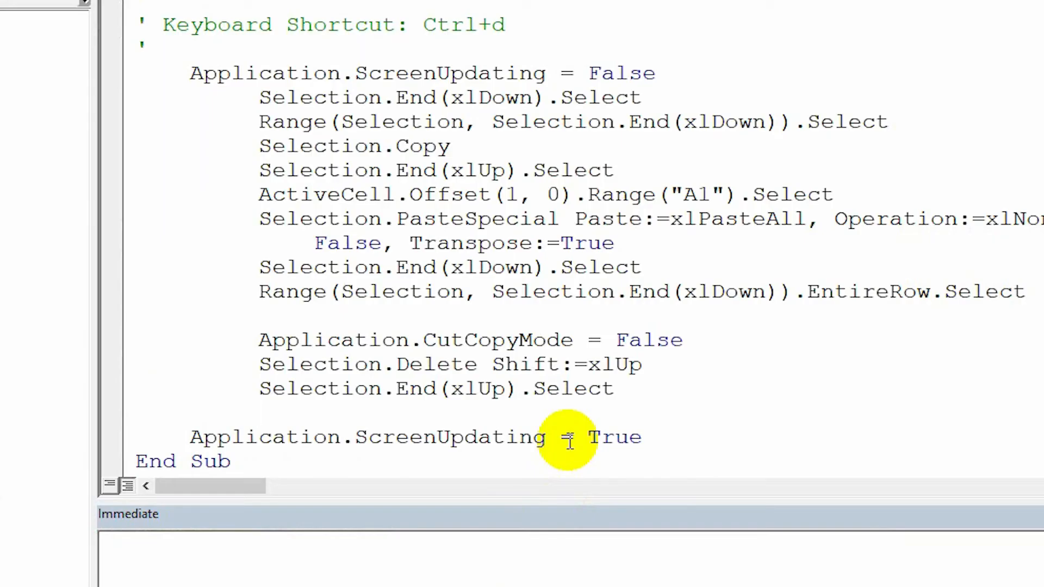
Step: Add the line ActiveWindow.SmallScroll down:=1 to Macro1 after the last Selection.End(xlUp).Select statement
{"action": "key", "text": "ctrl+space"}
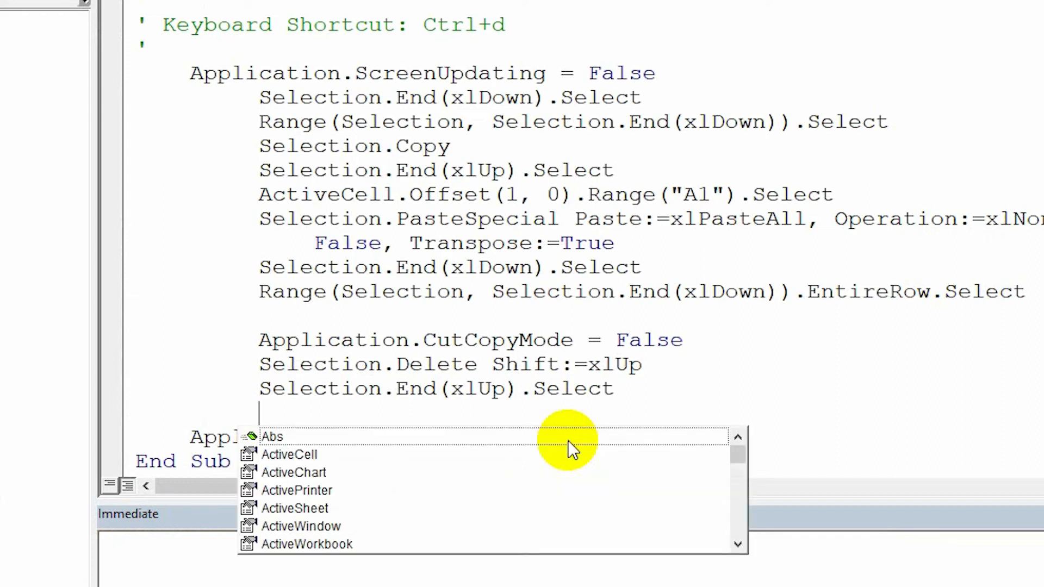
{"action": "type", "text": "activ"}
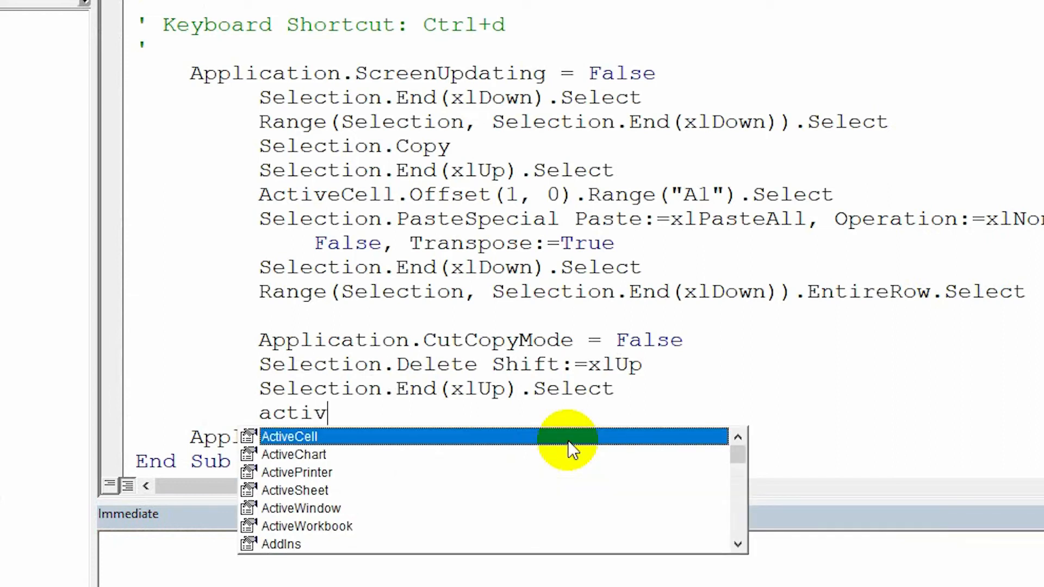
{"action": "type", "text": "ew"}
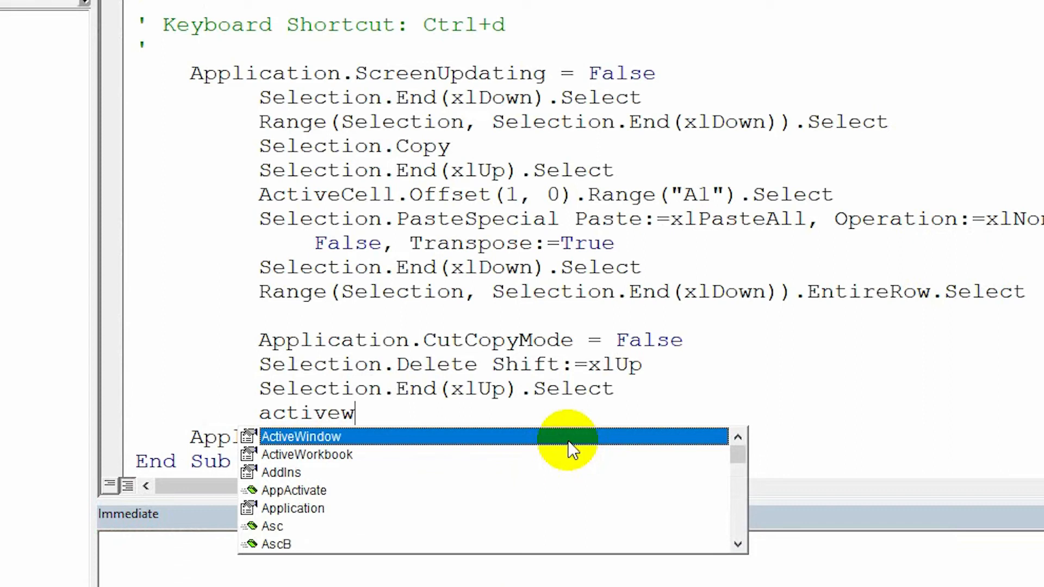
{"action": "key", "text": "Tab"}
{"action": "type", "text": ".s"}
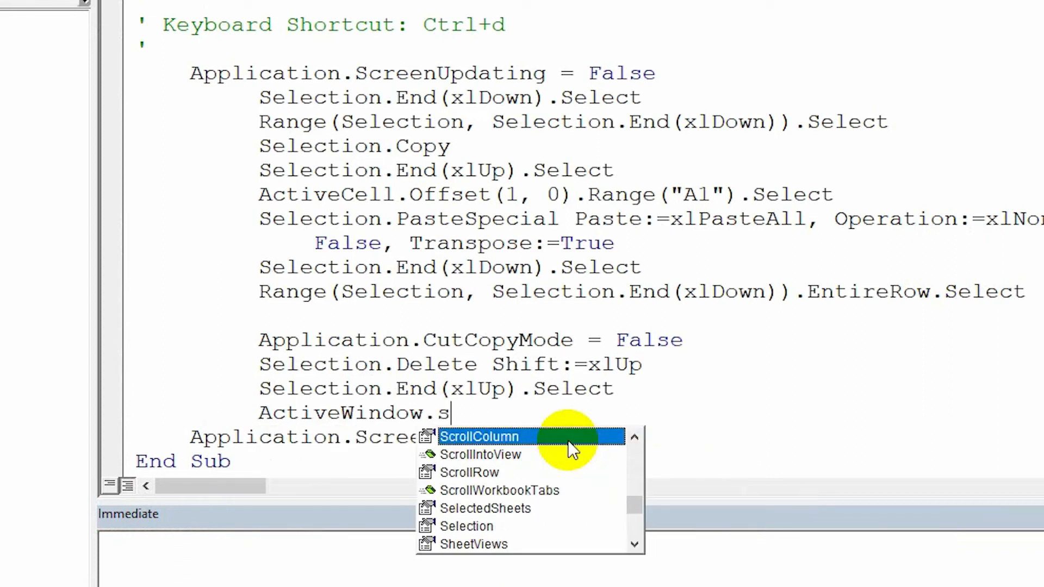
{"action": "type", "text": "m"}
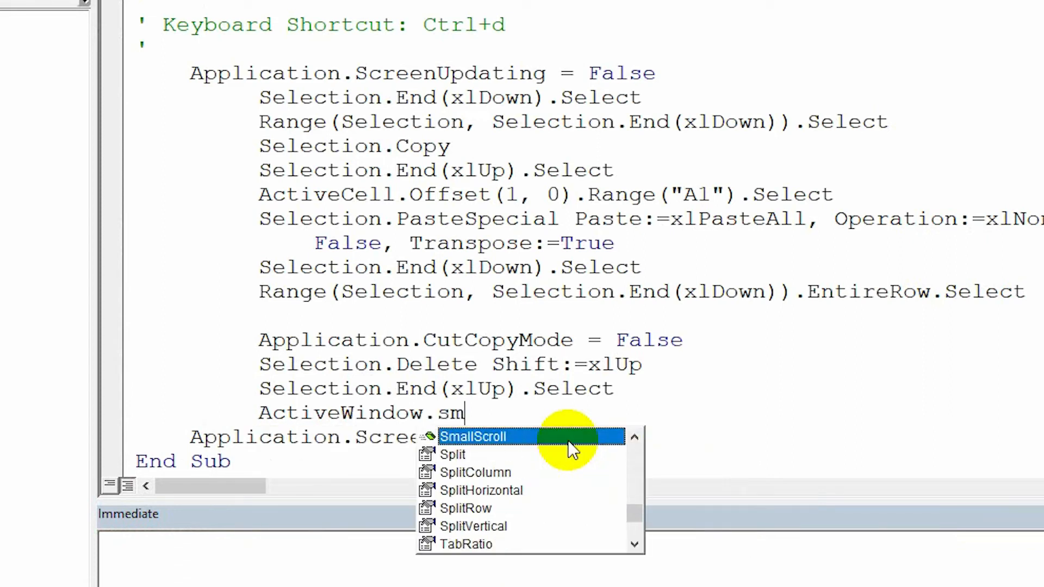
{"action": "key", "text": "Tab"}
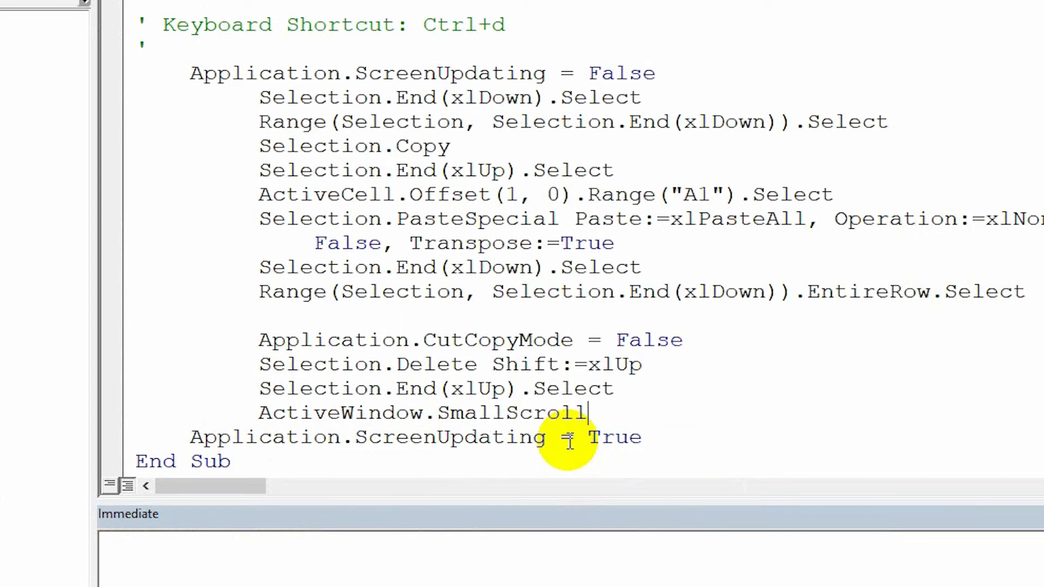
{"action": "type", "text": "down"}
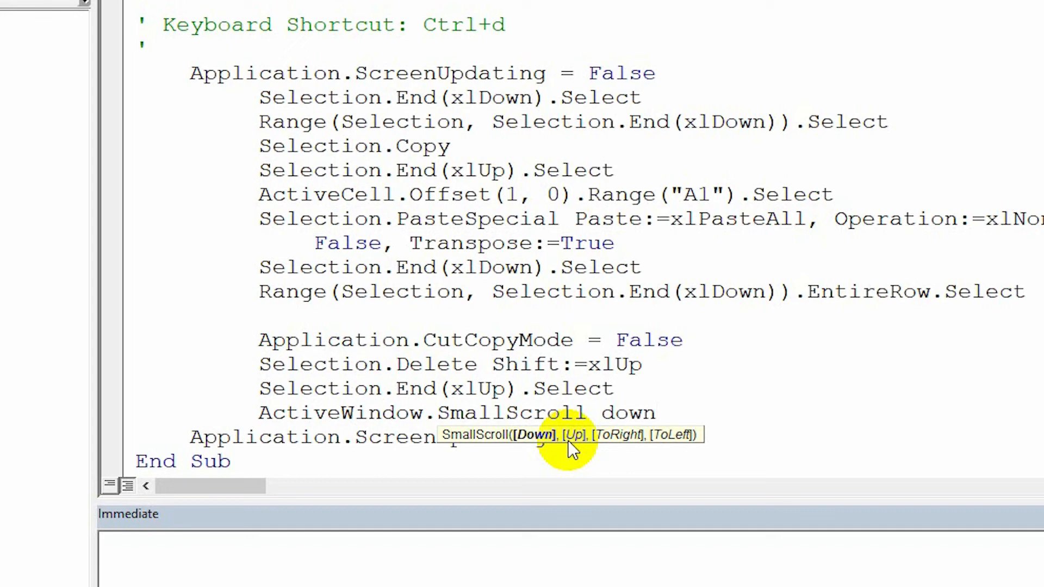
{"action": "type", "text": ":=1"}
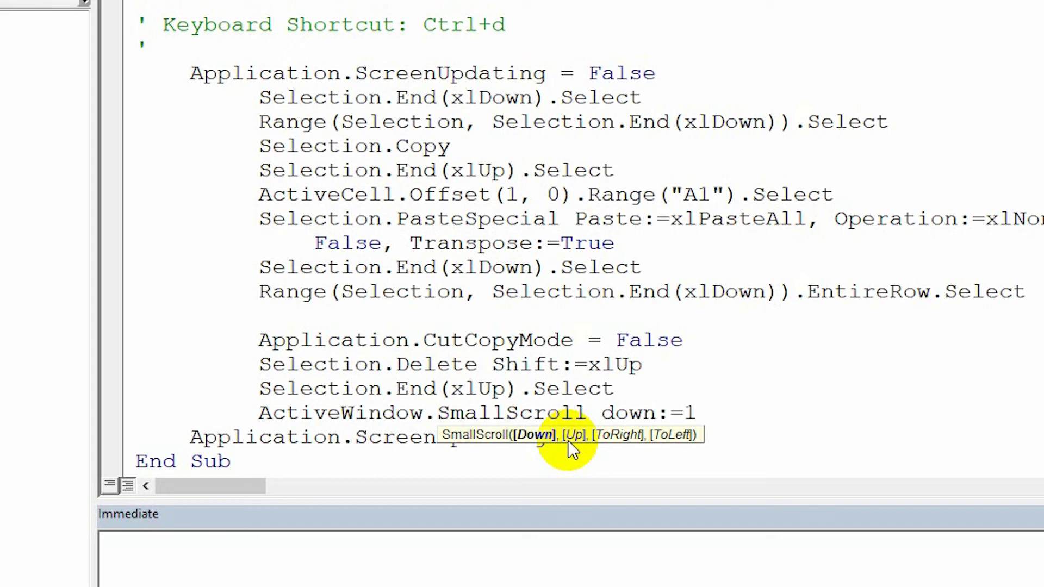
{"action": "left_click", "coordinate": [691, 341]}
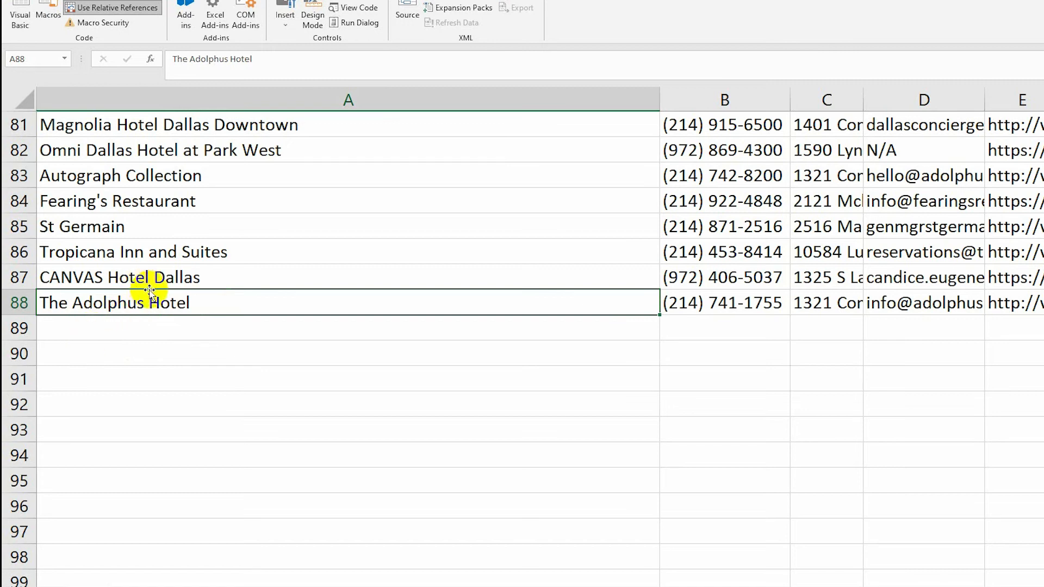
Step: Starting from The Adolphus Hotel in A88, step through Macro1 to copy the next contact block and go back up to A88
{"action": "left_click", "coordinate": [145, 324]}
{"action": "left_click", "coordinate": [163, 298]}
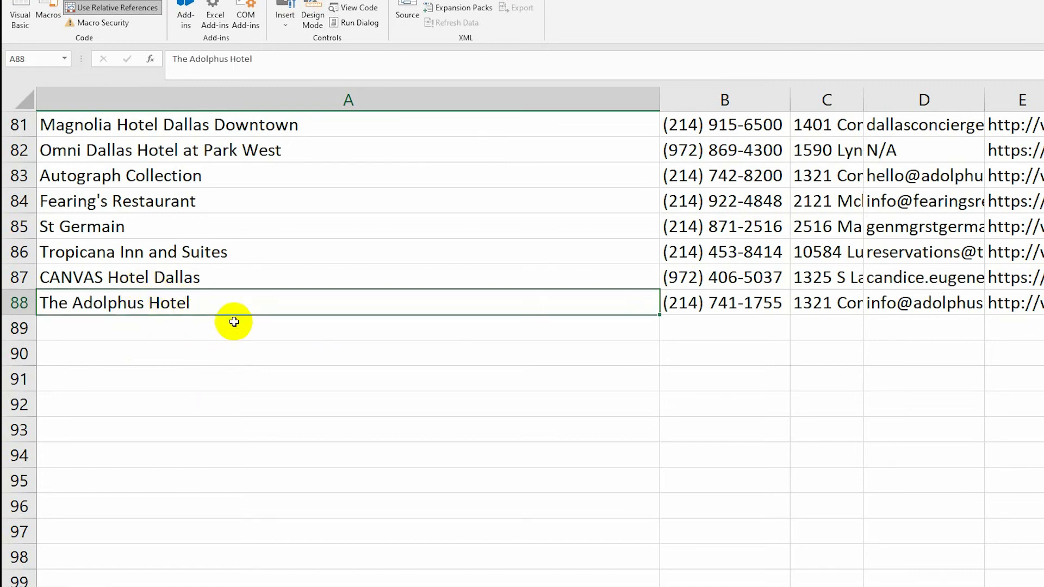
{"action": "left_click", "coordinate": [668, 568]}
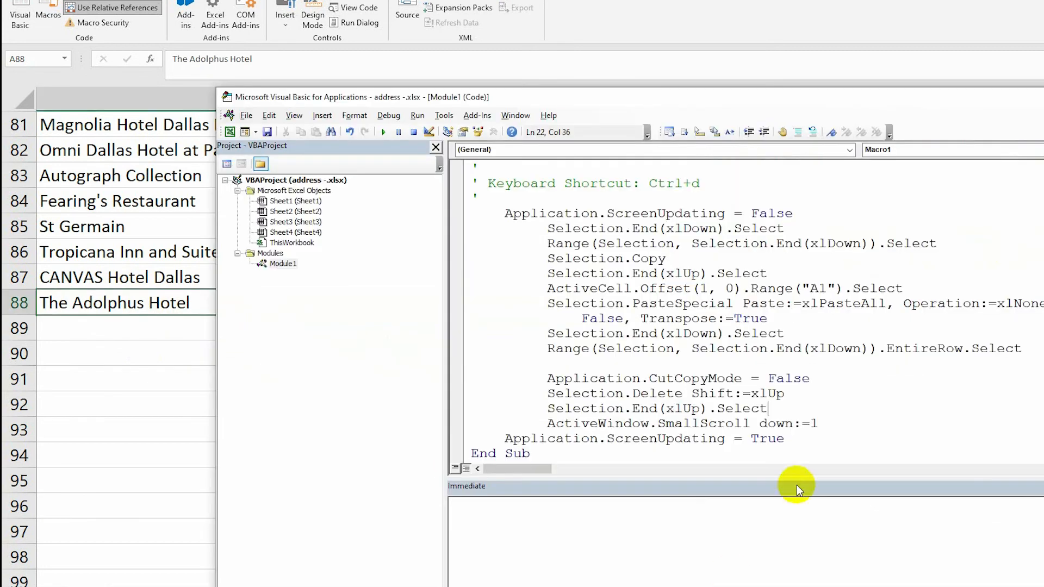
{"action": "left_click_drag", "start_coordinate": [566, 89], "coordinate": [770, 61]}
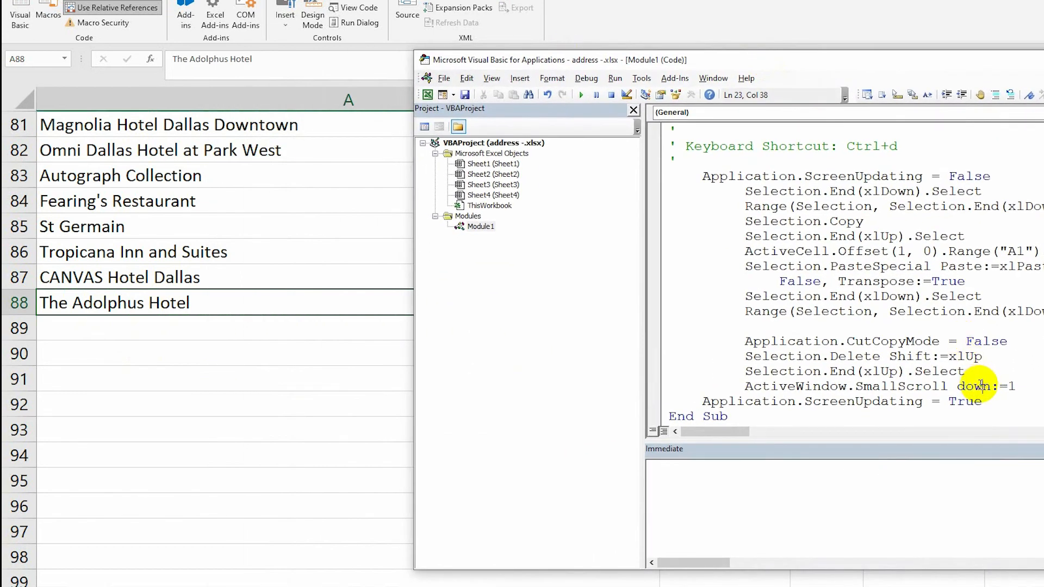
{"action": "key", "text": "F8"}
{"action": "key", "text": "F8"}
{"action": "key", "text": "F8"}
{"action": "key", "text": "F8"}
{"action": "key", "text": "F8"}
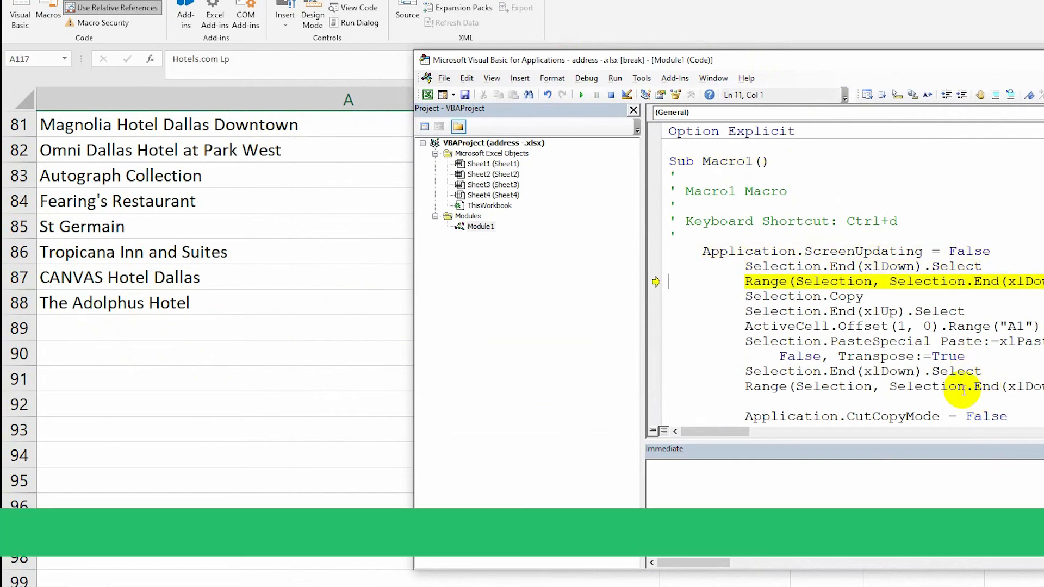
{"action": "key", "text": "F8"}
{"action": "key", "text": "F8"}
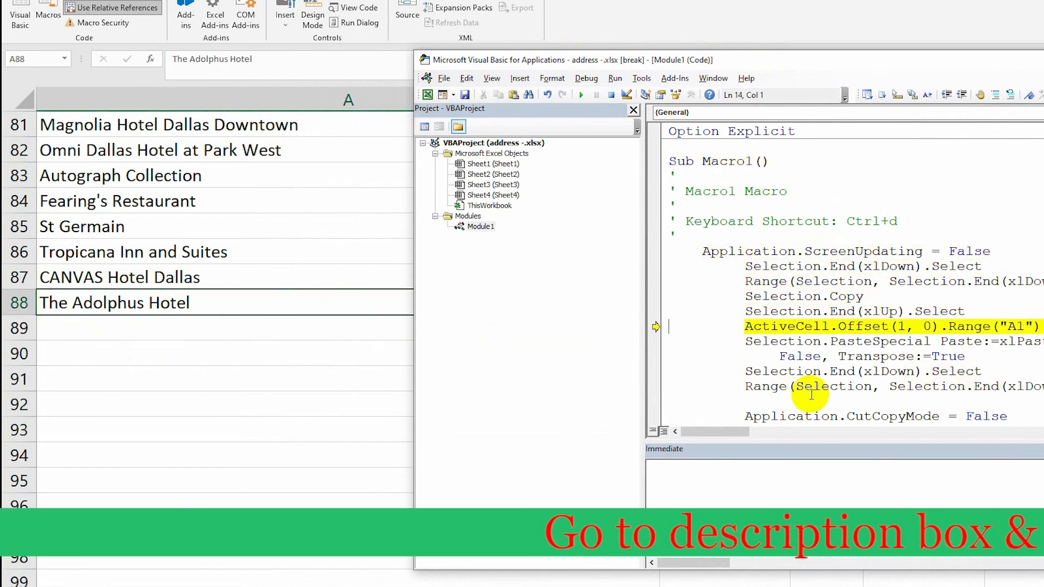
Step: Step through the offset and PasteSpecial statements to paste the Hotels.com Lp block transposed into row 89
{"action": "key", "text": "F8"}
{"action": "key", "text": "F8"}
{"action": "key", "text": "F8"}
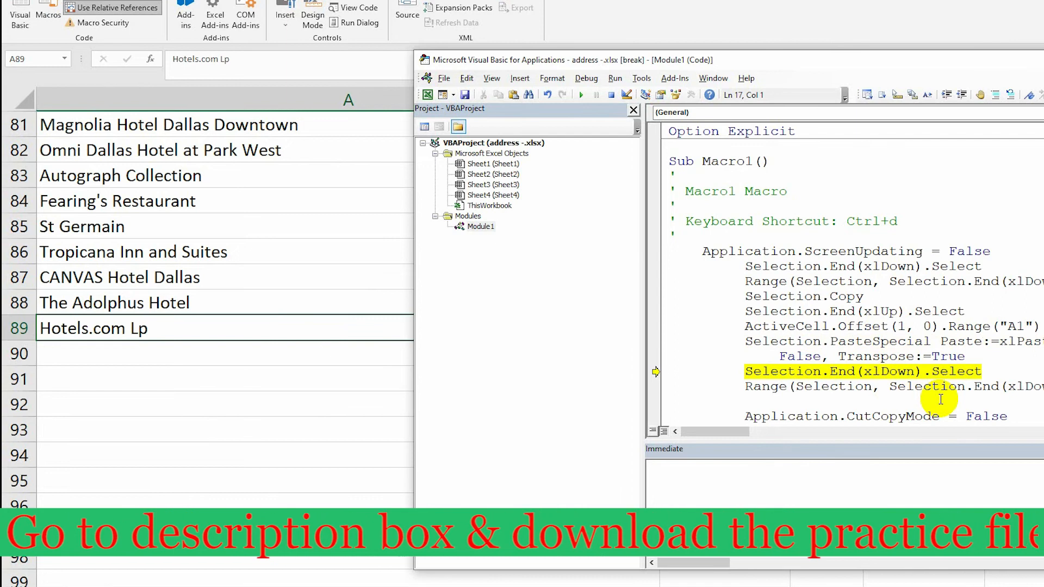
Step: Step through the rest of Macro1 to delete the copied Hotels.com Lp source rows, go back up to A89 and scroll the sheet down
{"action": "scroll", "coordinate": [941, 397], "scroll_direction": "down", "scroll_amount": 2}
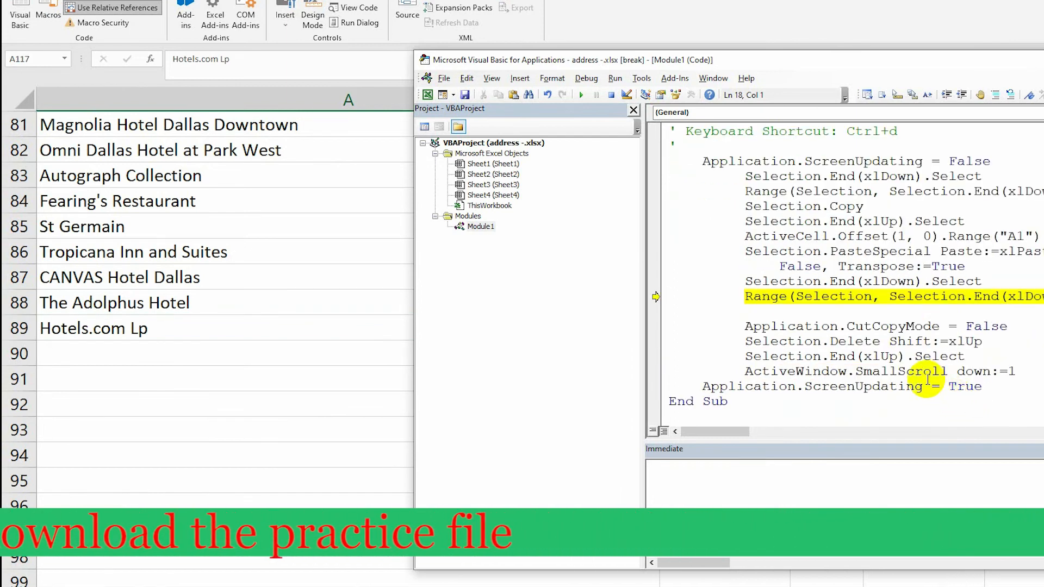
{"action": "key", "text": "F8"}
{"action": "key", "text": "F8"}
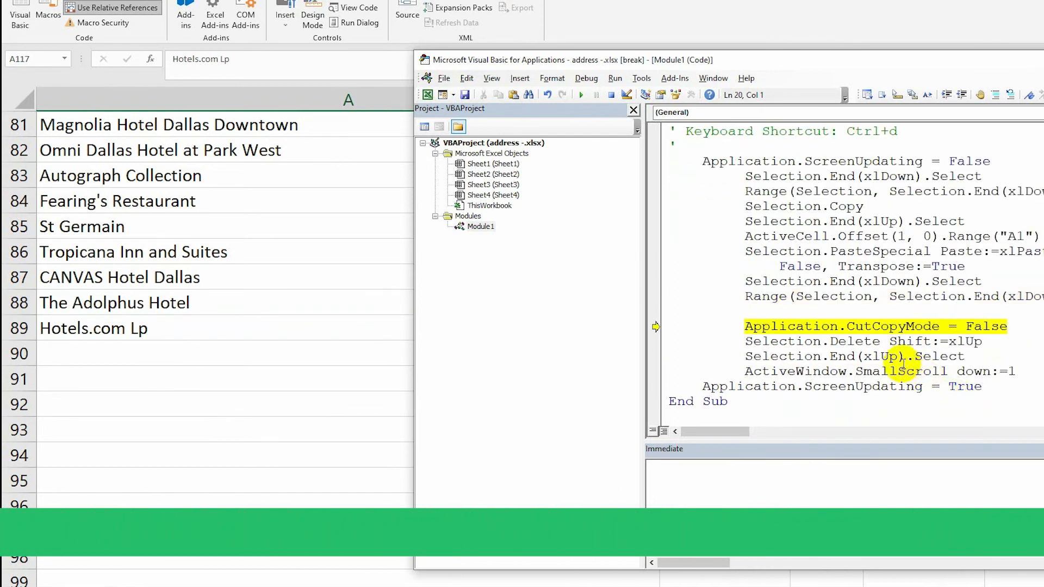
{"action": "key", "text": "F8"}
{"action": "key", "text": "F8"}
{"action": "key", "text": "F8"}
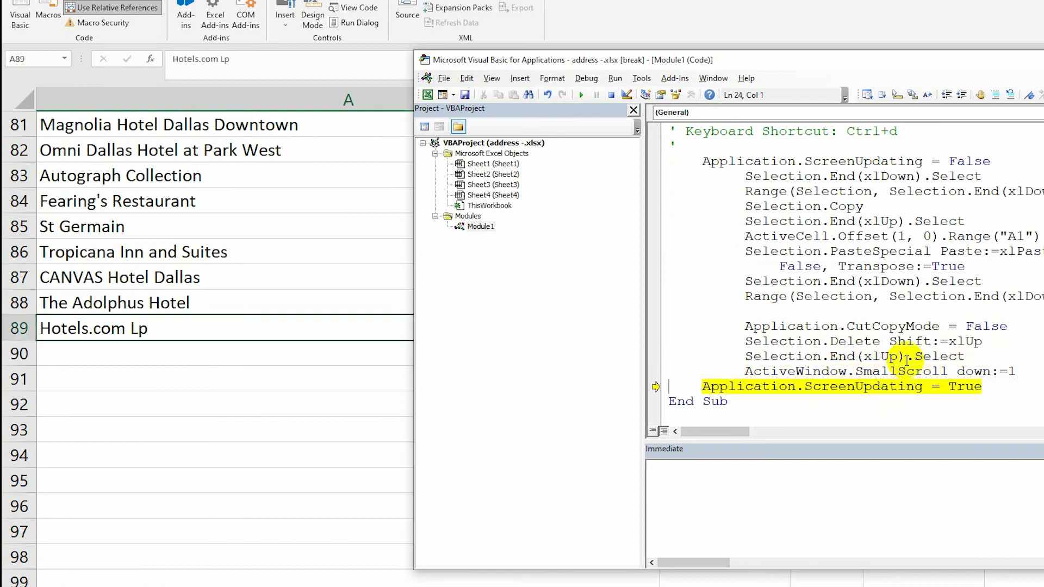
{"action": "key", "text": "F8"}
{"action": "key", "text": "F8"}
Step: Keep stepping through Macro1 from A89 to transpose the next three hotel contact blocks into rows 90 to 92
{"action": "key", "text": "F8"}
{"action": "key", "text": "F8"}
{"action": "key", "text": "F8"}
{"action": "key", "text": "F8"}
{"action": "key", "text": "F8"}
{"action": "key", "text": "F8"}
{"action": "key", "text": "F8"}
{"action": "key", "text": "F8"}
{"action": "key", "text": "F8"}
{"action": "key", "text": "F8"}
{"action": "key", "text": "F8"}
{"action": "key", "text": "F8"}
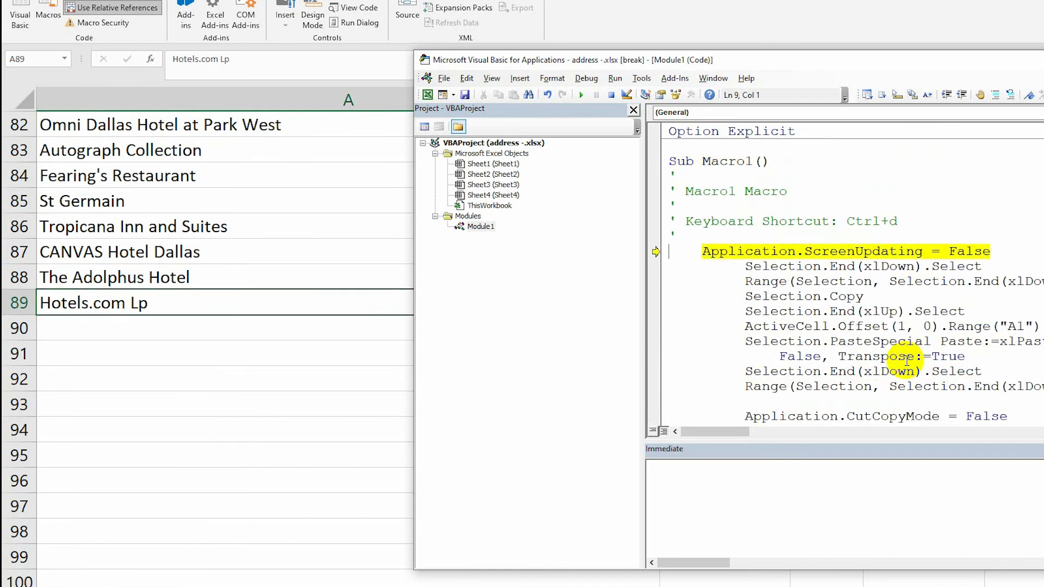
{"action": "key", "text": "F8"}
{"action": "key", "text": "F8"}
{"action": "key", "text": "F8"}
{"action": "key", "text": "F8"}
{"action": "key", "text": "F8"}
{"action": "key", "text": "F8"}
{"action": "key", "text": "F8"}
{"action": "key", "text": "F8"}
{"action": "key", "text": "F8"}
{"action": "key", "text": "F8"}
{"action": "key", "text": "F8"}
{"action": "key", "text": "F8"}
{"action": "key", "text": "F8"}
{"action": "key", "text": "F8"}
{"action": "key", "text": "F8"}
{"action": "key", "text": "F8"}
{"action": "key", "text": "F8"}
{"action": "key", "text": "F8"}
{"action": "key", "text": "F8"}
{"action": "key", "text": "F8"}
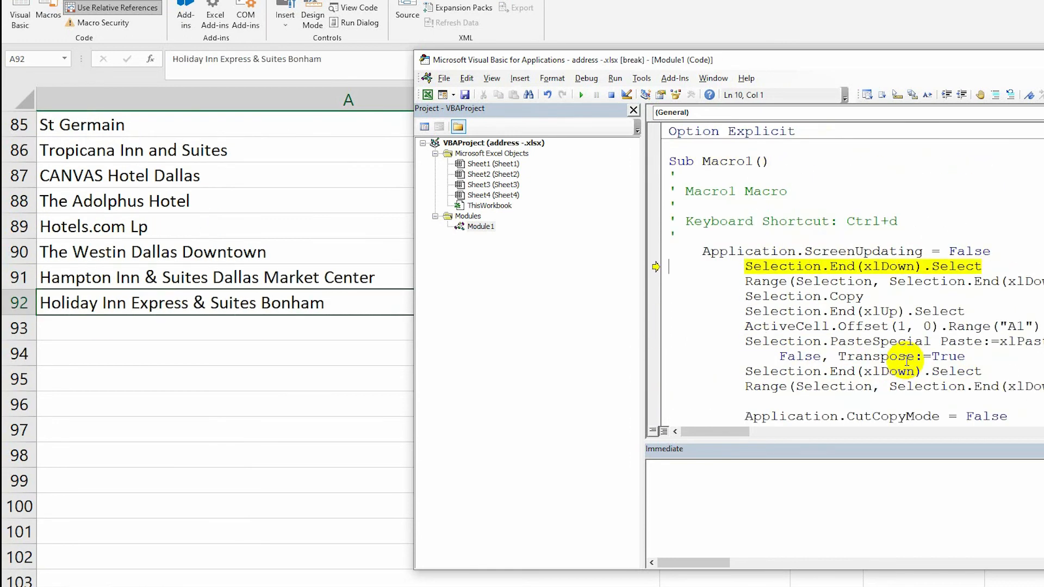
Step: Stop the stepped macro run, return from the code editor to the worksheet and select the Holiday Inn Express & Suites Bonham cell A92
{"action": "left_click", "coordinate": [611, 95]}
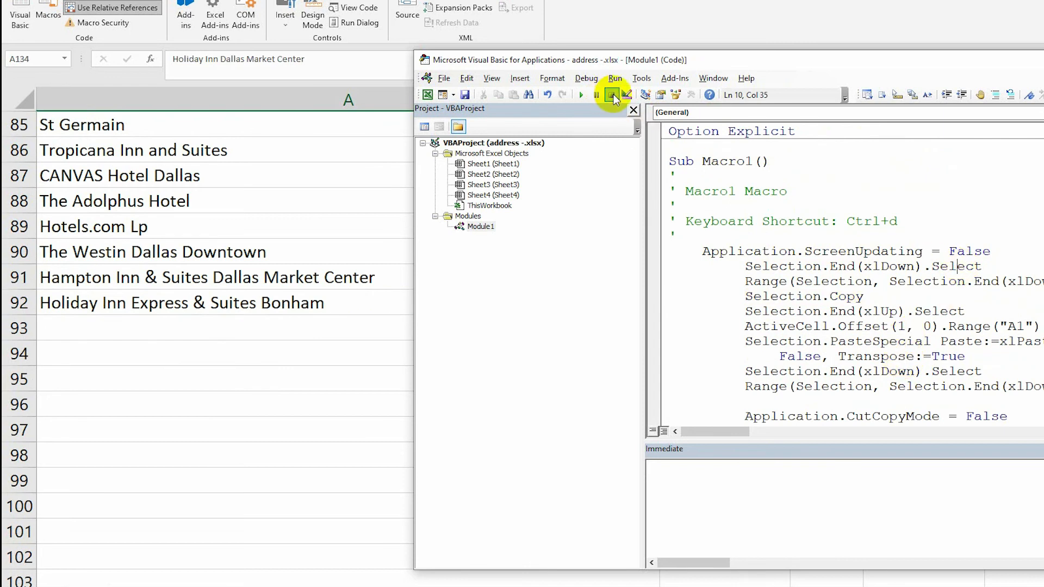
{"action": "left_click_drag", "start_coordinate": [1024, 67], "coordinate": [868, 68]}
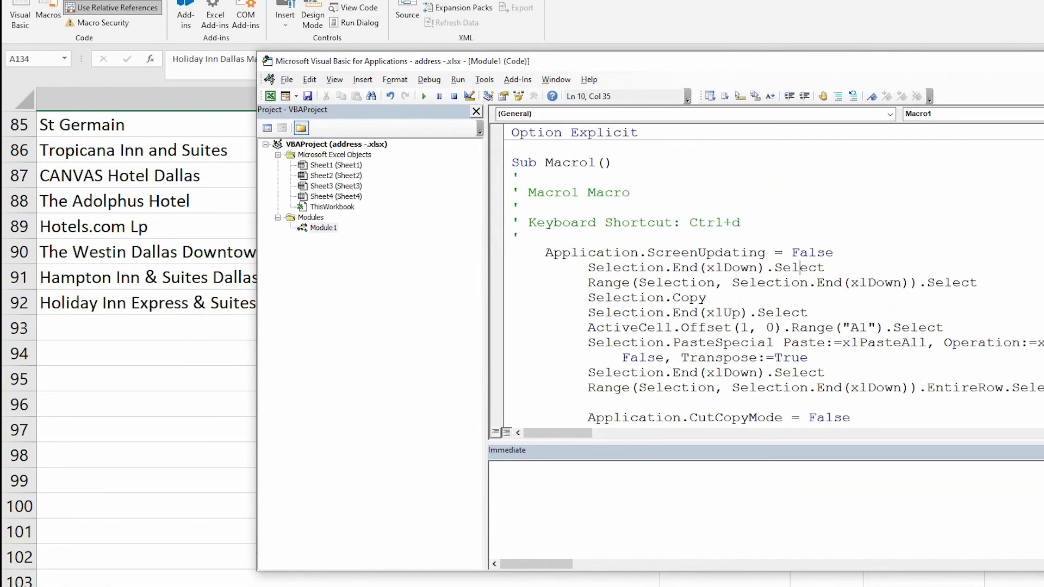
{"action": "key", "text": "alt+F11"}
{"action": "left_click", "coordinate": [191, 302]}
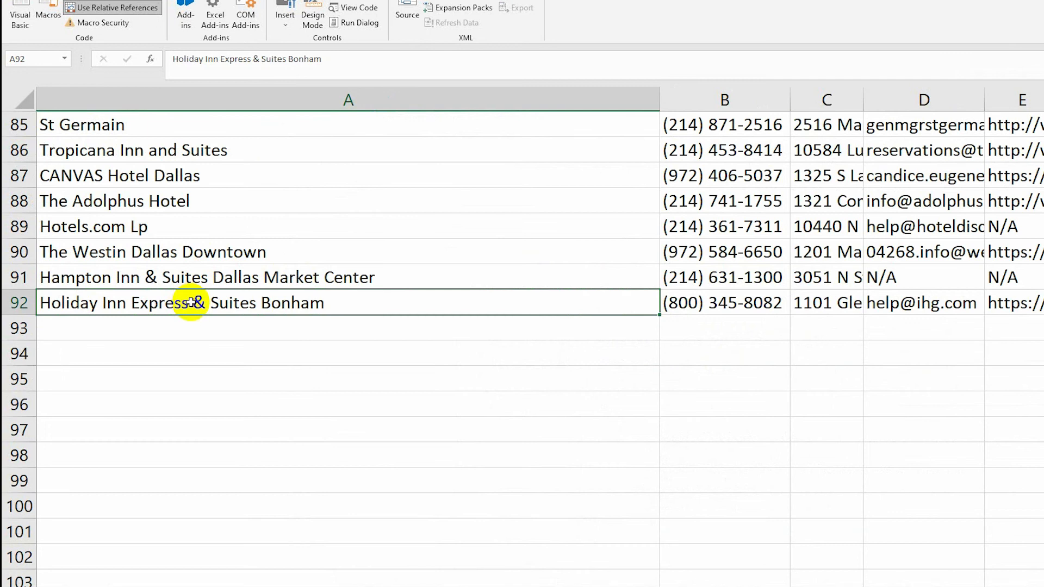
Step: Run the transpose macro repeatedly from A92 to convert the following hotel contact blocks into single rows down to row 109
{"action": "key", "text": "ctrl+q"}
{"action": "key", "text": "ctrl+q"}
{"action": "key", "text": "ctrl+q"}
{"action": "key", "text": "ctrl+q"}
{"action": "key", "text": "ctrl+q"}
{"action": "key", "text": "ctrl+q"}
{"action": "key", "text": "ctrl+q"}
{"action": "key", "text": "ctrl+q"}
{"action": "key", "text": "ctrl+q"}
{"action": "key", "text": "ctrl+q"}
{"action": "key", "text": "ctrl+q"}
{"action": "key", "text": "ctrl+q"}
{"action": "key", "text": "ctrl+q"}
{"action": "key", "text": "ctrl+q"}
{"action": "key", "text": "ctrl+q"}
{"action": "key", "text": "ctrl+q"}
{"action": "key", "text": "ctrl+q"}
{"action": "key", "text": "ctrl+q"}
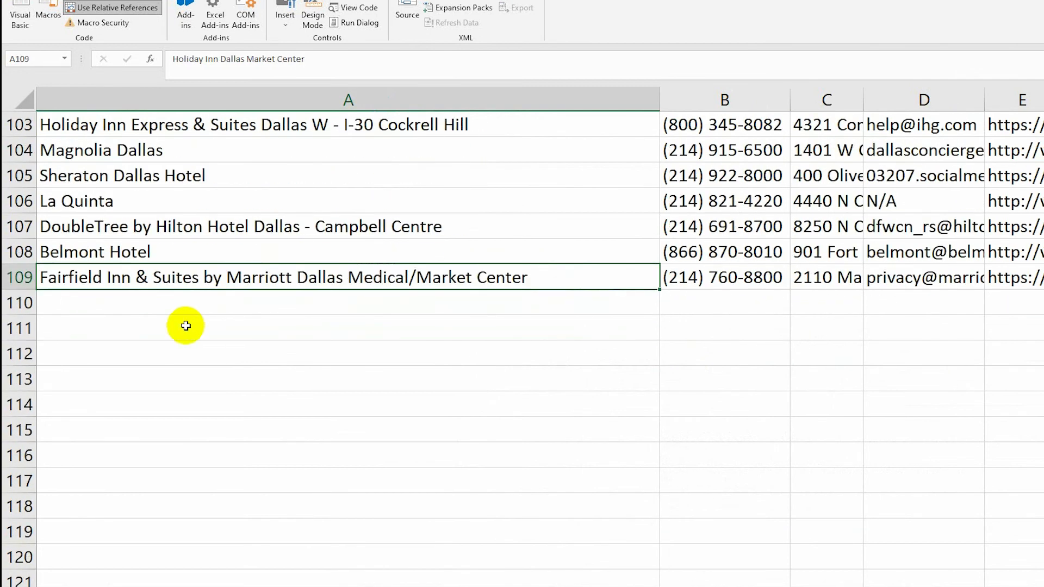
Step: Keep running the transpose macro from A109 to convert the following contact blocks into single rows down to La Quinta in row 286
{"action": "key", "text": "ctrl+q"}
{"action": "key", "text": "ctrl+q"}
{"action": "key", "text": "ctrl+q"}
{"action": "key", "text": "ctrl+q"}
{"action": "key", "text": "ctrl+q"}
{"action": "key", "text": "ctrl+q"}
{"action": "key", "text": "ctrl+q"}
{"action": "key", "text": "ctrl+q"}
{"action": "key", "text": "ctrl+q"}
{"action": "key", "text": "ctrl+q"}
{"action": "key", "text": "ctrl+q"}
{"action": "key", "text": "ctrl+q"}
{"action": "key", "text": "ctrl+q"}
{"action": "key", "text": "ctrl+q"}
{"action": "key", "text": "ctrl+q"}
{"action": "key", "text": "ctrl+q"}
{"action": "key", "text": "ctrl+q"}
{"action": "key", "text": "ctrl+q"}
{"action": "key", "text": "ctrl+q"}
{"action": "key", "text": "ctrl+q"}
{"action": "key", "text": "ctrl+q"}
{"action": "key", "text": "ctrl+q"}
{"action": "key", "text": "ctrl+q"}
{"action": "key", "text": "ctrl+q"}
{"action": "key", "text": "ctrl+q"}
{"action": "key", "text": "ctrl+q"}
{"action": "key", "text": "ctrl+q"}
{"action": "key", "text": "ctrl+q"}
{"action": "key", "text": "ctrl+q"}
{"action": "key", "text": "ctrl+q"}
{"action": "key", "text": "ctrl+q"}
{"action": "key", "text": "ctrl+q"}
{"action": "key", "text": "ctrl+q"}
{"action": "key", "text": "ctrl+q"}
{"action": "key", "text": "ctrl+q"}
{"action": "key", "text": "ctrl+q"}
{"action": "key", "text": "ctrl+q"}
{"action": "key", "text": "ctrl+q"}
{"action": "key", "text": "ctrl+q"}
{"action": "key", "text": "ctrl+q"}
{"action": "key", "text": "ctrl+q"}
{"action": "key", "text": "ctrl+q"}
{"action": "key", "text": "ctrl+q"}
{"action": "key", "text": "ctrl+q"}
{"action": "key", "text": "ctrl+q"}
{"action": "key", "text": "ctrl+q"}
{"action": "key", "text": "ctrl+q"}
{"action": "key", "text": "ctrl+q"}
{"action": "key", "text": "ctrl+q"}
{"action": "key", "text": "ctrl+q"}
{"action": "key", "text": "ctrl+q"}
{"action": "key", "text": "ctrl+q"}
{"action": "key", "text": "ctrl+q"}
{"action": "key", "text": "ctrl+q"}
{"action": "key", "text": "ctrl+q"}
{"action": "key", "text": "ctrl+q"}
{"action": "key", "text": "ctrl+q"}
{"action": "key", "text": "ctrl+q"}
{"action": "key", "text": "ctrl+q"}
{"action": "key", "text": "ctrl+q"}
{"action": "key", "text": "ctrl+q"}
{"action": "key", "text": "ctrl+q"}
{"action": "key", "text": "ctrl+q"}
{"action": "key", "text": "ctrl+q"}
{"action": "key", "text": "ctrl+q"}
{"action": "key", "text": "ctrl+q"}
{"action": "key", "text": "ctrl+q"}
{"action": "key", "text": "ctrl+q"}
{"action": "key", "text": "ctrl+q"}
{"action": "key", "text": "ctrl+q"}
{"action": "key", "text": "ctrl+q"}
{"action": "key", "text": "ctrl+q"}
{"action": "key", "text": "ctrl+q"}
{"action": "key", "text": "ctrl+q"}
{"action": "key", "text": "ctrl+q"}
{"action": "key", "text": "ctrl+q"}
{"action": "key", "text": "ctrl+q"}
{"action": "key", "text": "ctrl+q"}
{"action": "key", "text": "ctrl+q"}
{"action": "key", "text": "ctrl+q"}
{"action": "key", "text": "ctrl+q"}
{"action": "key", "text": "ctrl+q"}
{"action": "key", "text": "ctrl+q"}
{"action": "key", "text": "ctrl+q"}
{"action": "key", "text": "ctrl+q"}
{"action": "key", "text": "ctrl+q"}
{"action": "key", "text": "ctrl+q"}
{"action": "key", "text": "ctrl+q"}
{"action": "key", "text": "ctrl+q"}
{"action": "key", "text": "ctrl+q"}
{"action": "key", "text": "ctrl+q"}
{"action": "key", "text": "ctrl+q"}
{"action": "key", "text": "ctrl+q"}
{"action": "key", "text": "ctrl+q"}
{"action": "key", "text": "ctrl+q"}
{"action": "key", "text": "ctrl+q"}
{"action": "key", "text": "ctrl+q"}
{"action": "key", "text": "ctrl+q"}
{"action": "key", "text": "ctrl+q"}
{"action": "key", "text": "ctrl+q"}
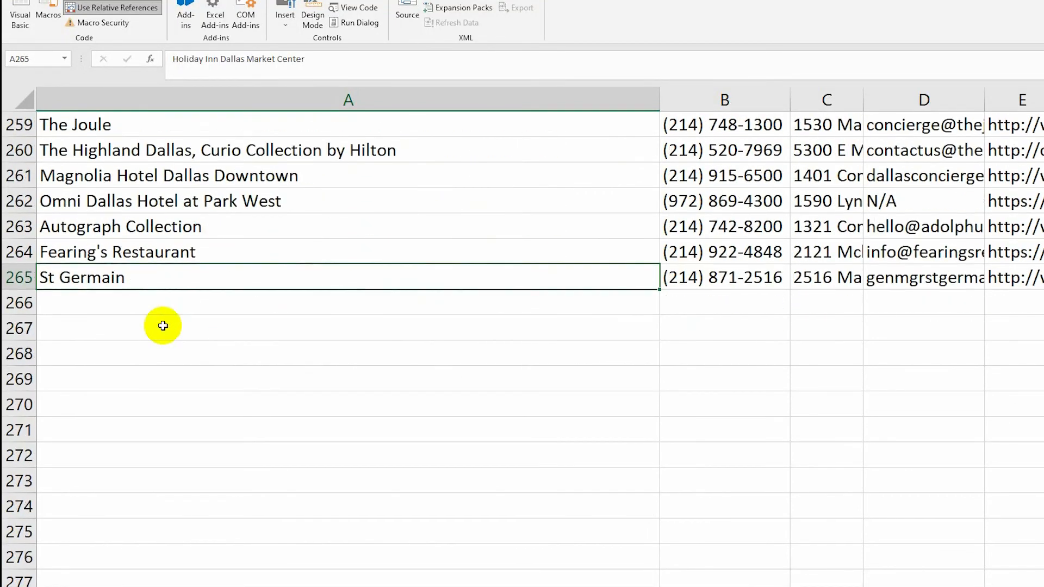
{"action": "key", "text": "ctrl+q"}
{"action": "key", "text": "ctrl+q"}
{"action": "key", "text": "ctrl+q"}
{"action": "key", "text": "ctrl+q"}
{"action": "key", "text": "ctrl+q"}
{"action": "key", "text": "ctrl+q"}
{"action": "key", "text": "ctrl+q"}
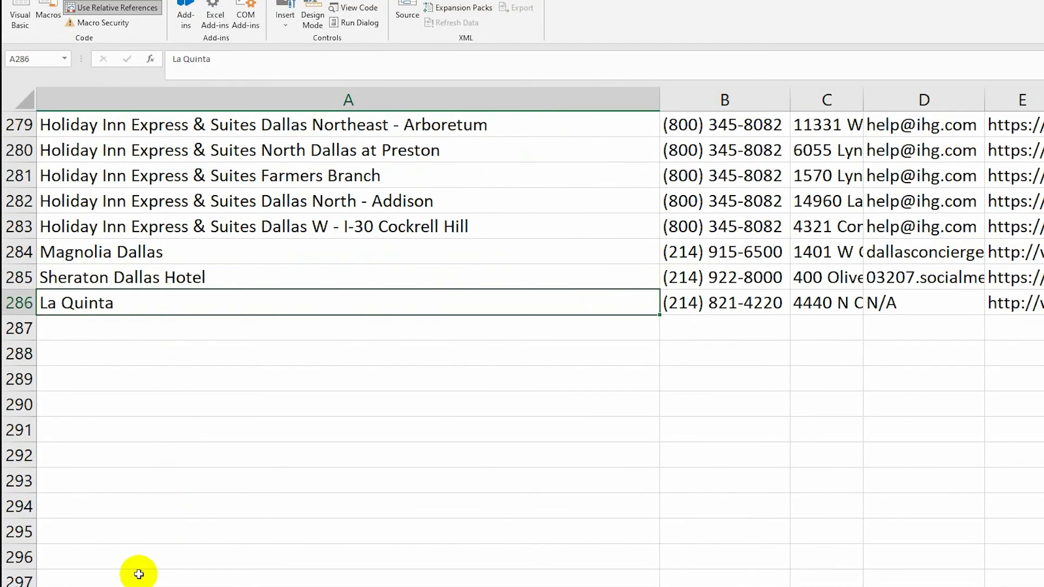
Step: Copy the header row from Company Name to Website into row 1 of the sheet with the untransposed hotel contact blocks
{"action": "left_click", "coordinate": [135, 586]}
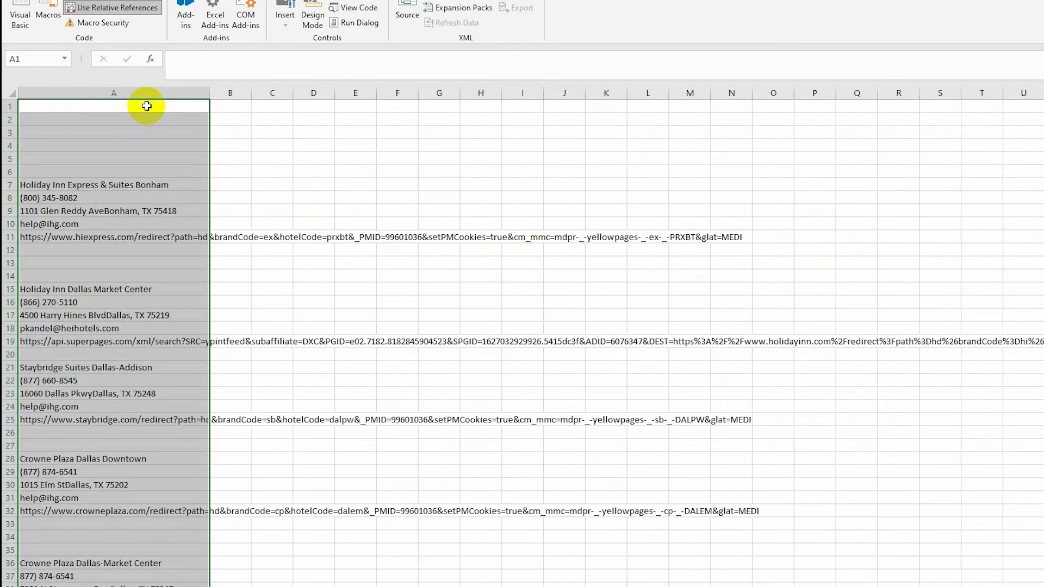
{"action": "left_click", "coordinate": [146, 106]}
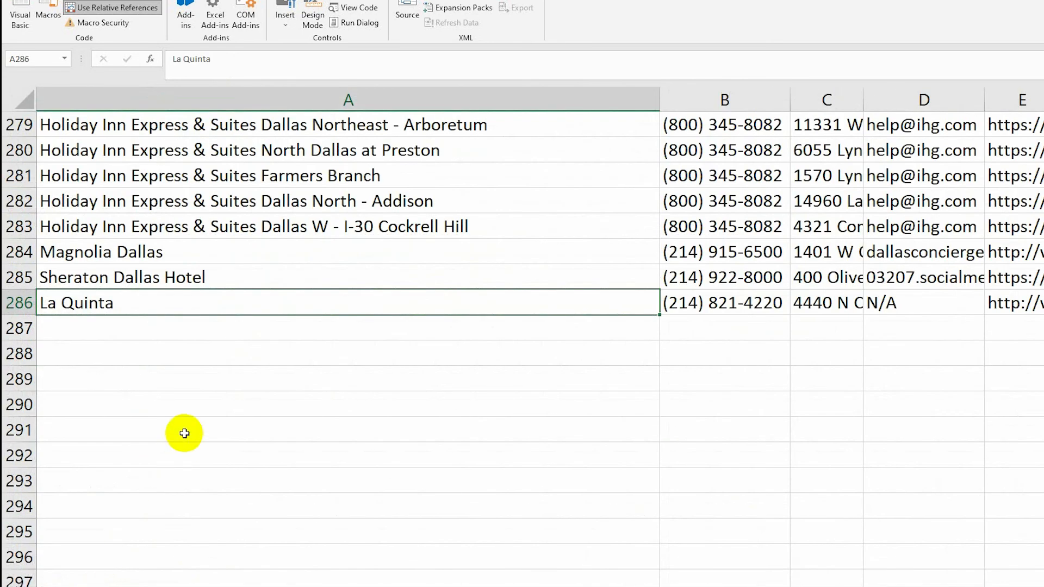
{"action": "key", "text": "ctrl+Home"}
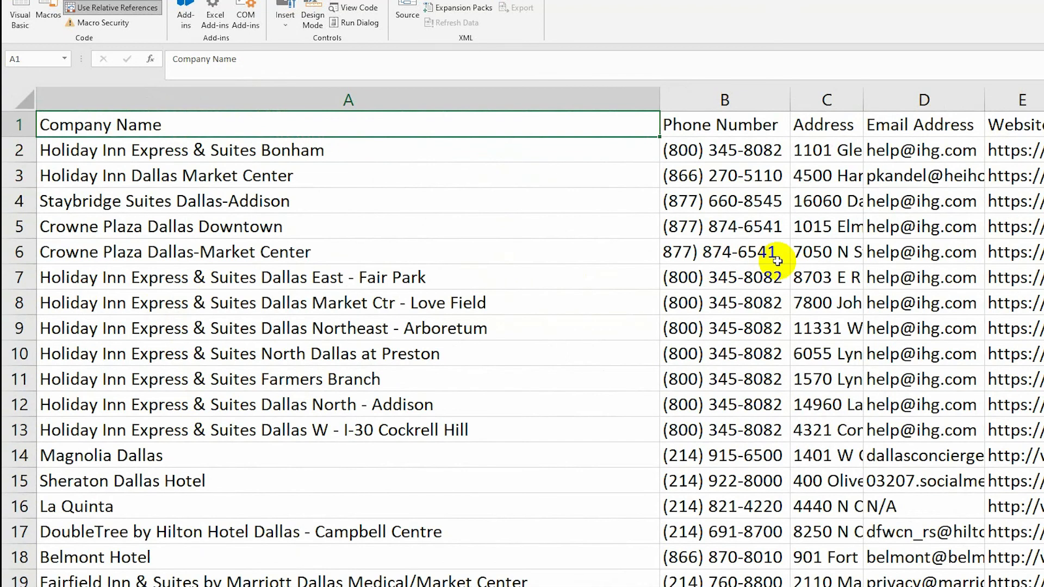
{"action": "key", "text": "ctrl+shift+Right"}
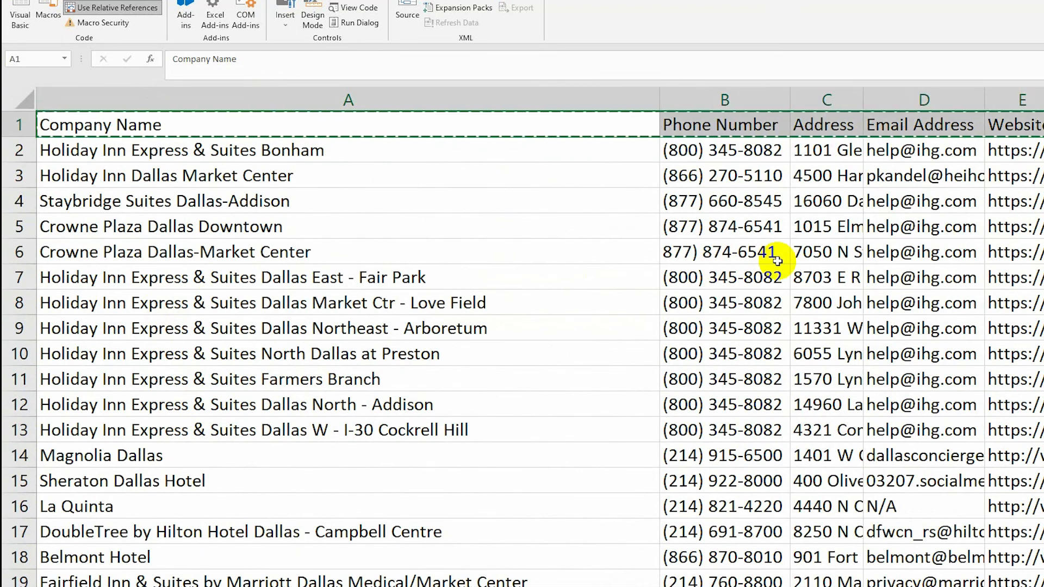
{"action": "left_click", "coordinate": [135, 586]}
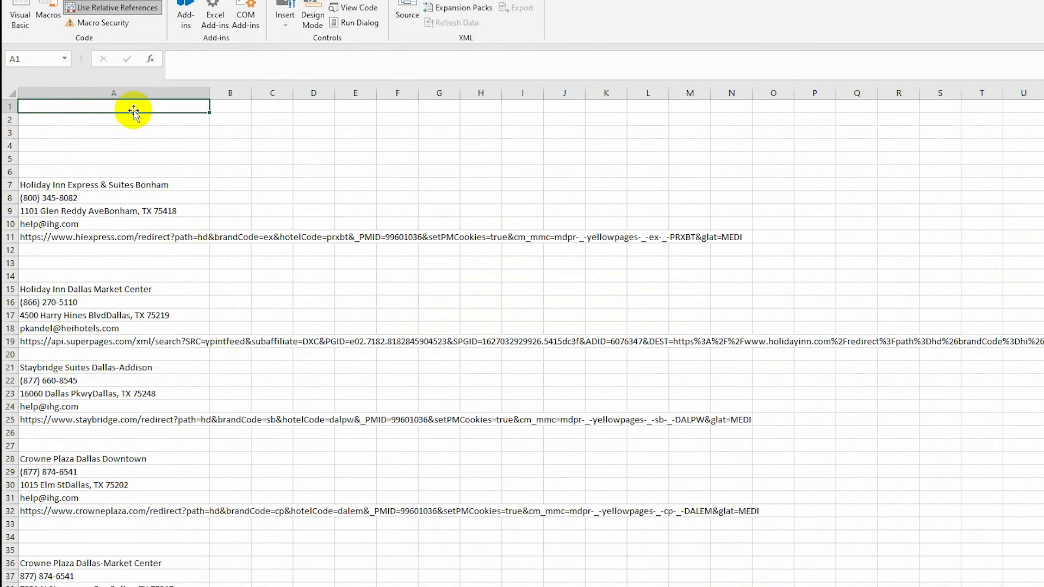
{"action": "type", "text": "Company Name\tPhone Nu\tAddress\tEmail Add\tWebsite"}
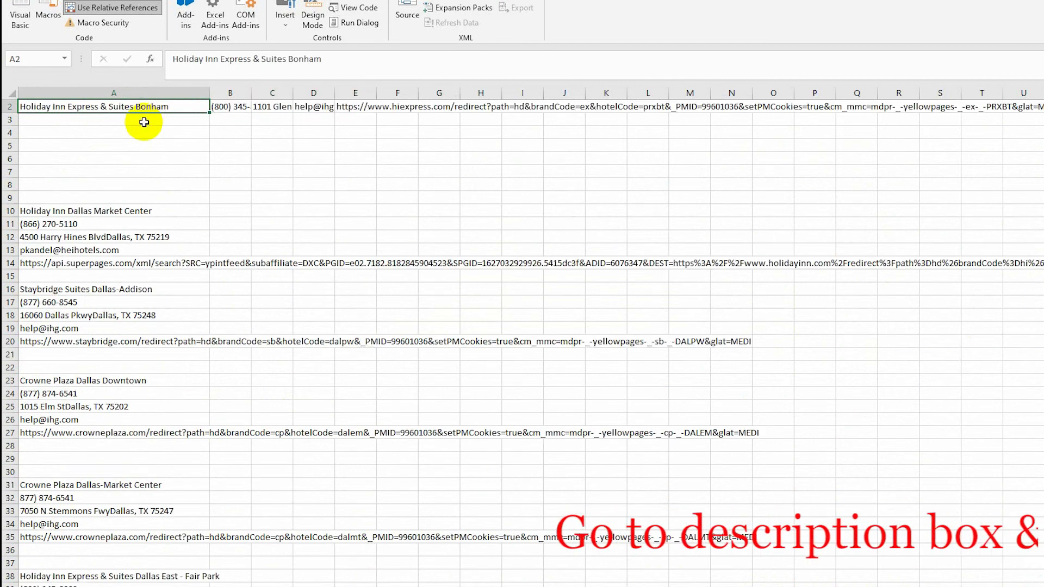
Step: Run the transpose macro repeatedly on the second sheet to convert its hotel blocks into single rows down to Magnolia Dallas in row 14
{"action": "key", "text": "ctrl+q"}
{"action": "key", "text": "ctrl+q"}
{"action": "key", "text": "ctrl+q"}
{"action": "key", "text": "ctrl+q"}
{"action": "key", "text": "ctrl+q"}
{"action": "key", "text": "ctrl+q"}
{"action": "key", "text": "ctrl+q"}
{"action": "key", "text": "ctrl+q"}
{"action": "key", "text": "ctrl+q"}
{"action": "key", "text": "ctrl+q"}
{"action": "key", "text": "ctrl+q"}
{"action": "key", "text": "ctrl+q"}
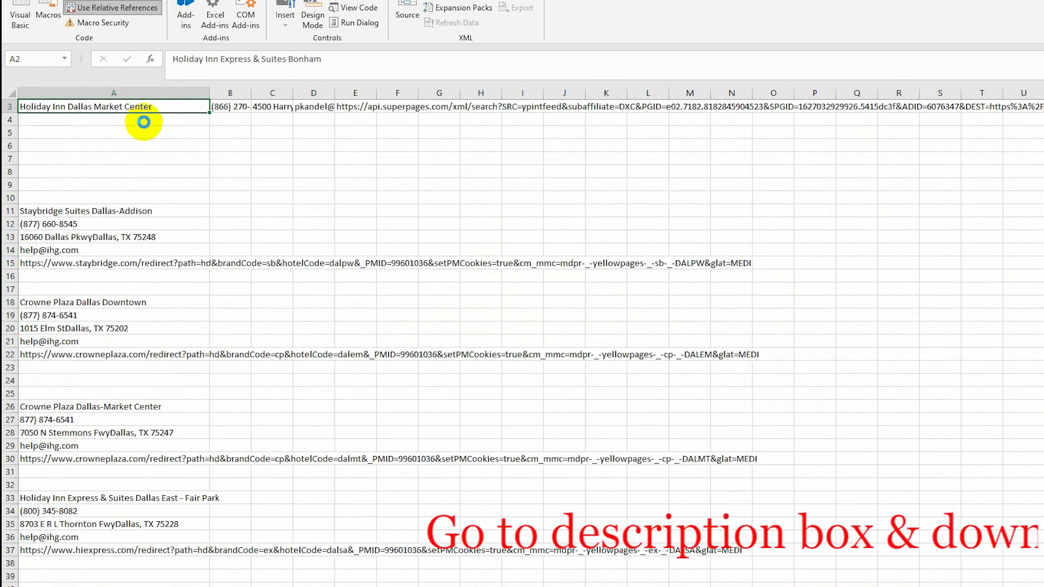
{"action": "scroll", "coordinate": [188, 260], "scroll_direction": "up", "scroll_amount": 5}
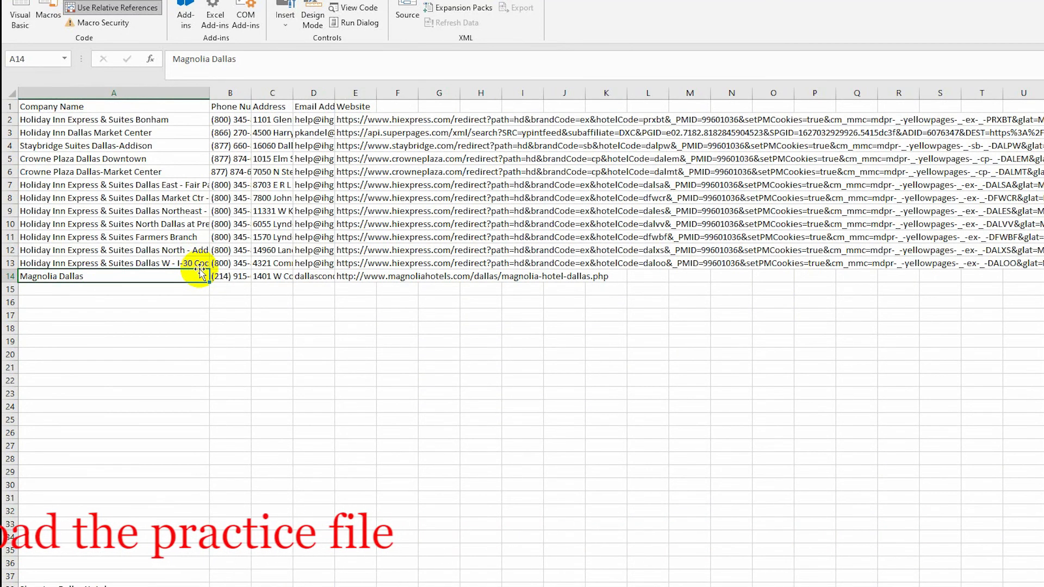
{"action": "scroll", "coordinate": [200, 270], "scroll_direction": "down", "scroll_amount": 1}
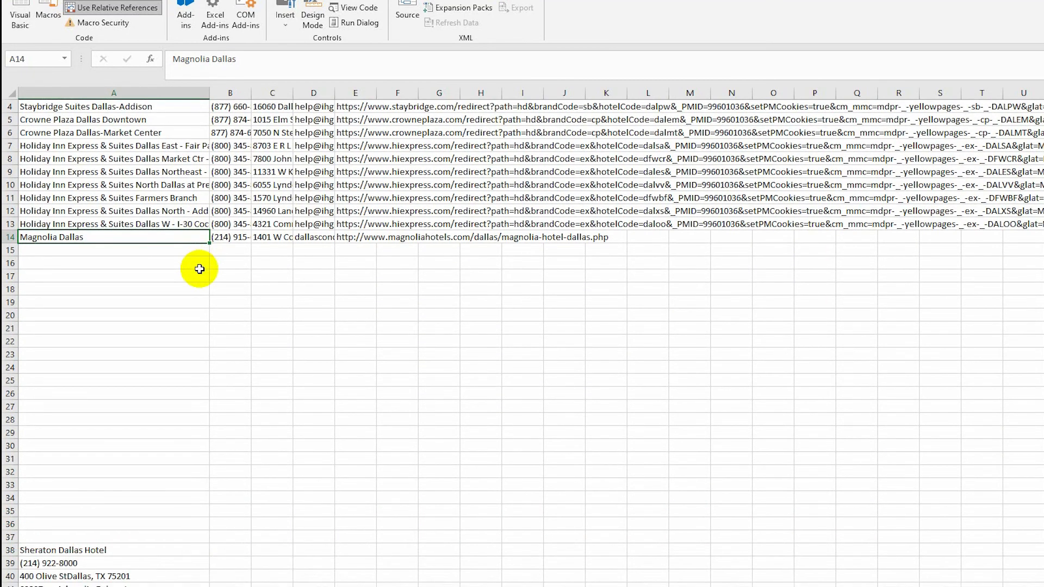
Step: Keep running the transpose macro from A14 to convert the following hotel blocks into single rows down to Holiday Inn Express & Suites Bonham in row 92
{"action": "key", "text": "ctrl+q"}
{"action": "key", "text": "ctrl+q"}
{"action": "key", "text": "ctrl+q"}
{"action": "key", "text": "ctrl+q"}
{"action": "key", "text": "ctrl+q"}
{"action": "key", "text": "ctrl+q"}
{"action": "key", "text": "ctrl+q"}
{"action": "key", "text": "ctrl+q"}
{"action": "key", "text": "ctrl+q"}
{"action": "key", "text": "ctrl+q"}
{"action": "key", "text": "ctrl+q"}
{"action": "key", "text": "ctrl+q"}
{"action": "key", "text": "ctrl+q"}
{"action": "key", "text": "ctrl+q"}
{"action": "key", "text": "ctrl+q"}
{"action": "key", "text": "ctrl+q"}
{"action": "key", "text": "ctrl+q"}
{"action": "key", "text": "ctrl+q"}
{"action": "key", "text": "ctrl+q"}
{"action": "key", "text": "ctrl+q"}
{"action": "key", "text": "ctrl+q"}
{"action": "key", "text": "ctrl+q"}
{"action": "key", "text": "ctrl+q"}
{"action": "key", "text": "ctrl+q"}
{"action": "key", "text": "ctrl+q"}
{"action": "key", "text": "ctrl+q"}
{"action": "key", "text": "ctrl+q"}
{"action": "key", "text": "ctrl+q"}
{"action": "key", "text": "ctrl+q"}
{"action": "key", "text": "ctrl+q"}
{"action": "key", "text": "ctrl+q"}
{"action": "key", "text": "ctrl+q"}
{"action": "key", "text": "ctrl+q"}
{"action": "key", "text": "ctrl+q"}
{"action": "key", "text": "ctrl+q"}
{"action": "key", "text": "ctrl+q"}
{"action": "key", "text": "ctrl+q"}
{"action": "key", "text": "ctrl+q"}
{"action": "key", "text": "ctrl+q"}
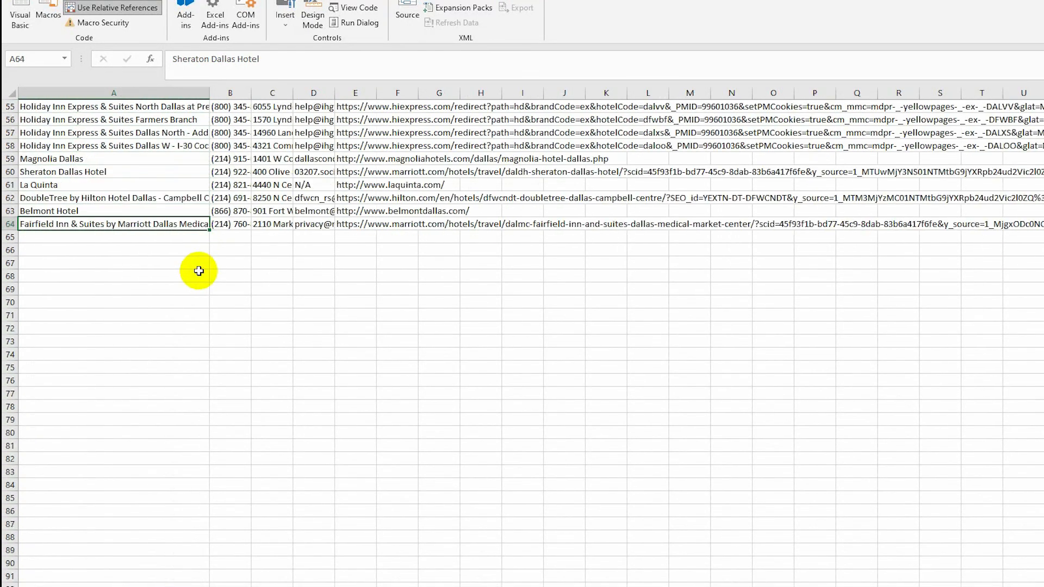
{"action": "key", "text": "ctrl+q"}
{"action": "key", "text": "ctrl+q"}
{"action": "key", "text": "ctrl+q"}
{"action": "key", "text": "ctrl+q"}
{"action": "key", "text": "ctrl+q"}
{"action": "key", "text": "ctrl+q"}
{"action": "key", "text": "ctrl+q"}
{"action": "key", "text": "ctrl+q"}
{"action": "key", "text": "ctrl+q"}
{"action": "key", "text": "ctrl+q"}
{"action": "key", "text": "ctrl+q"}
{"action": "key", "text": "ctrl+q"}
{"action": "key", "text": "ctrl+q"}
{"action": "key", "text": "ctrl+q"}
{"action": "key", "text": "ctrl+q"}
{"action": "key", "text": "ctrl+q"}
{"action": "key", "text": "ctrl+q"}
{"action": "key", "text": "ctrl+q"}
{"action": "key", "text": "ctrl+q"}
{"action": "key", "text": "ctrl+q"}
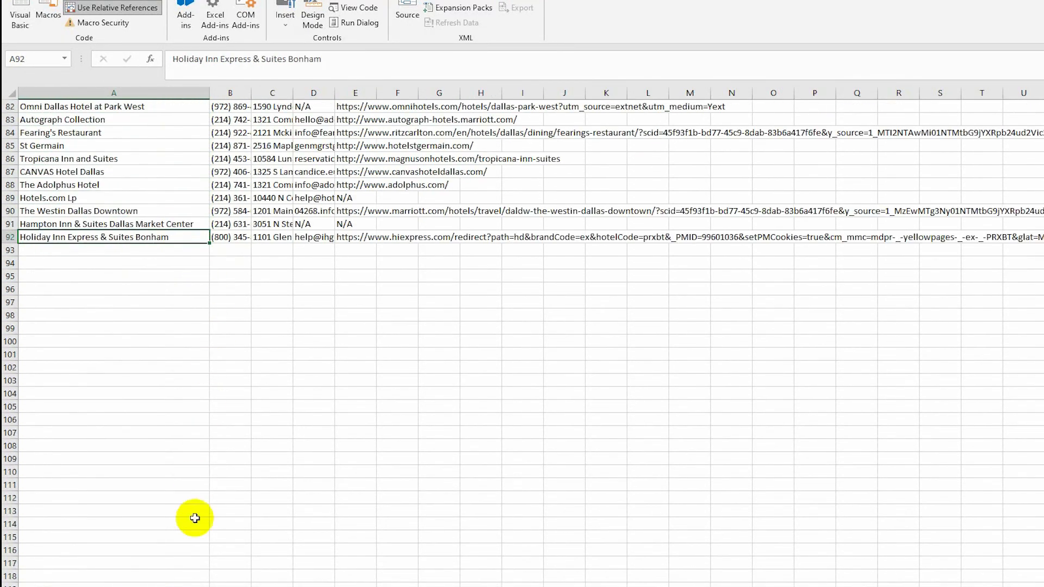
Step: Switch to the next sheet of untransposed hotel blocks and run the transpose macro repeatedly from A1, converting the blocks through The Joule in row 34 and beyond
{"action": "left_click", "coordinate": [179, 586]}
{"action": "left_click", "coordinate": [123, 106]}
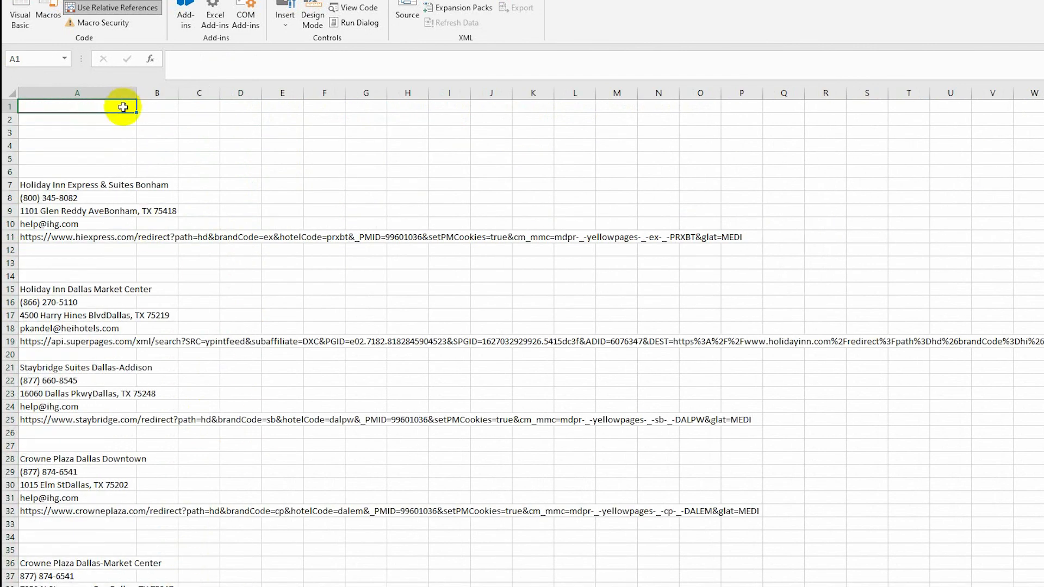
{"action": "key", "text": "ctrl+q"}
{"action": "key", "text": "ctrl+q"}
{"action": "key", "text": "ctrl+q"}
{"action": "key", "text": "ctrl+q"}
{"action": "key", "text": "ctrl+q"}
{"action": "key", "text": "ctrl+q"}
{"action": "key", "text": "ctrl+q"}
{"action": "key", "text": "ctrl+q"}
{"action": "key", "text": "ctrl+q"}
{"action": "key", "text": "ctrl+q"}
{"action": "key", "text": "ctrl+q"}
{"action": "key", "text": "ctrl+q"}
{"action": "key", "text": "ctrl+q"}
{"action": "key", "text": "ctrl+q"}
{"action": "key", "text": "ctrl+q"}
{"action": "key", "text": "ctrl+q"}
{"action": "key", "text": "ctrl+q"}
{"action": "key", "text": "ctrl+q"}
{"action": "key", "text": "ctrl+q"}
{"action": "key", "text": "ctrl+q"}
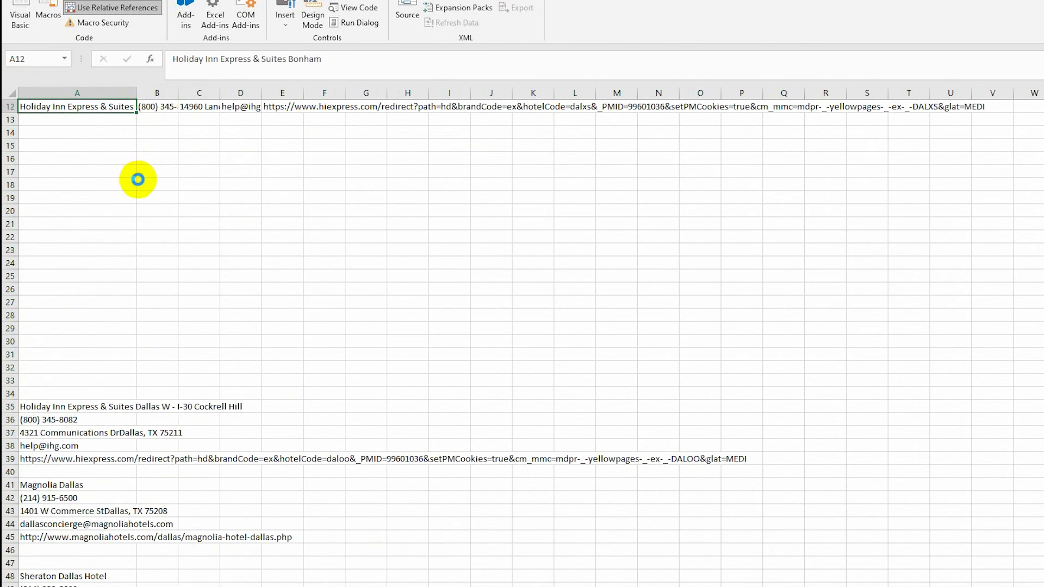
{"action": "key", "text": "ctrl+q"}
{"action": "key", "text": "ctrl+q"}
{"action": "key", "text": "ctrl+q"}
{"action": "key", "text": "ctrl+q"}
{"action": "scroll", "coordinate": [118, 168], "scroll_direction": "up", "scroll_amount": 5}
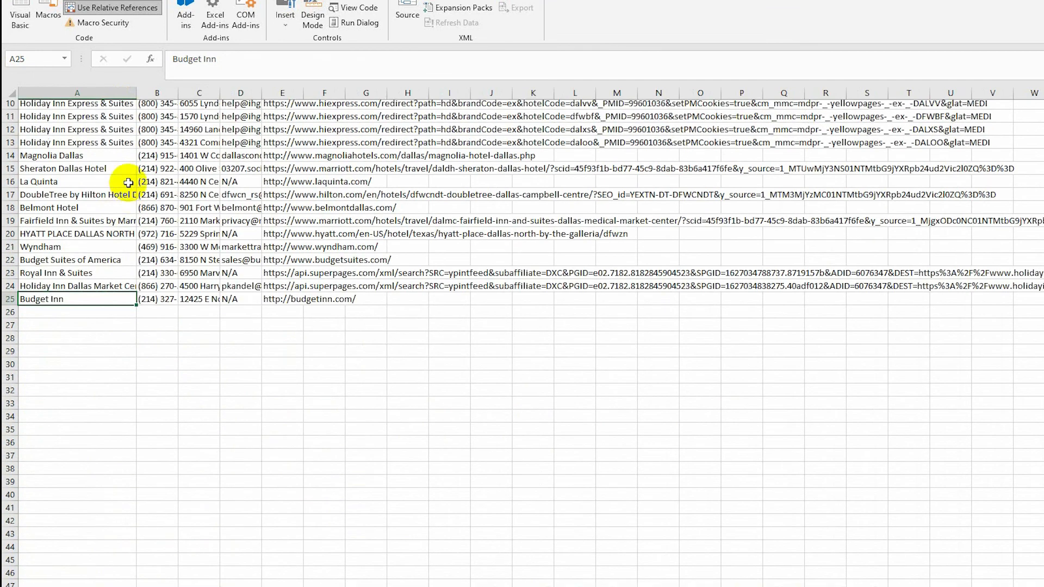
{"action": "key", "text": "ctrl+q"}
{"action": "key", "text": "ctrl+q"}
{"action": "key", "text": "ctrl+q"}
{"action": "key", "text": "ctrl+q"}
{"action": "key", "text": "ctrl+q"}
{"action": "key", "text": "ctrl+q"}
{"action": "key", "text": "ctrl+q"}
{"action": "key", "text": "ctrl+q"}
{"action": "key", "text": "ctrl+q"}
{"action": "key", "text": "ctrl+q"}
{"action": "key", "text": "ctrl+q"}
{"action": "key", "text": "ctrl+q"}
{"action": "key", "text": "ctrl+q"}
{"action": "key", "text": "ctrl+q"}
{"action": "key", "text": "ctrl+q"}
{"action": "key", "text": "ctrl+q"}
{"action": "key", "text": "ctrl+q"}
{"action": "key", "text": "ctrl+q"}
{"action": "key", "text": "ctrl+q"}
{"action": "key", "text": "ctrl+q"}
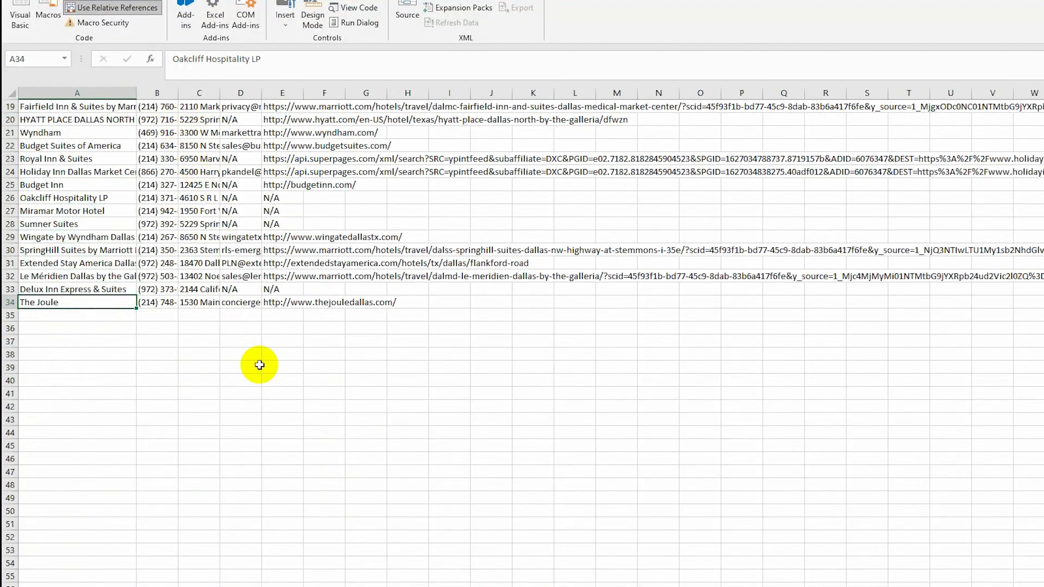
{"action": "key", "text": "ctrl+q"}
{"action": "key", "text": "ctrl+q"}
{"action": "key", "text": "ctrl+q"}
{"action": "key", "text": "ctrl+q"}
{"action": "key", "text": "ctrl+q"}
{"action": "key", "text": "ctrl+q"}
{"action": "key", "text": "ctrl+q"}
{"action": "key", "text": "ctrl+q"}
{"action": "key", "text": "ctrl+q"}
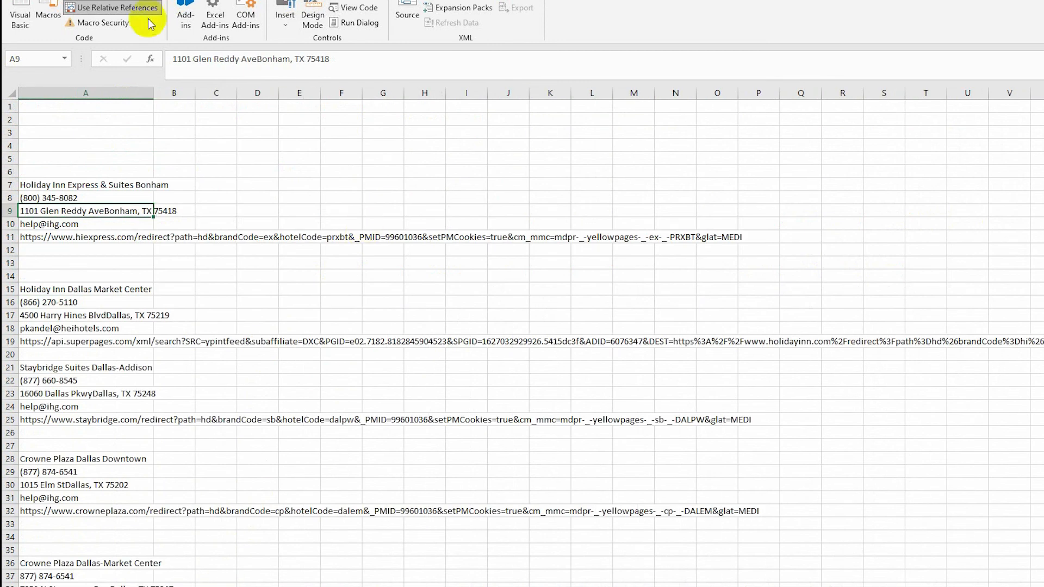
Step: Run the transpose macro repeatedly from A1 on another untransposed sheet to convert its hotel blocks into single rows down to CANVAS Hotel Dallas in row 42
{"action": "left_click", "coordinate": [99, 106]}
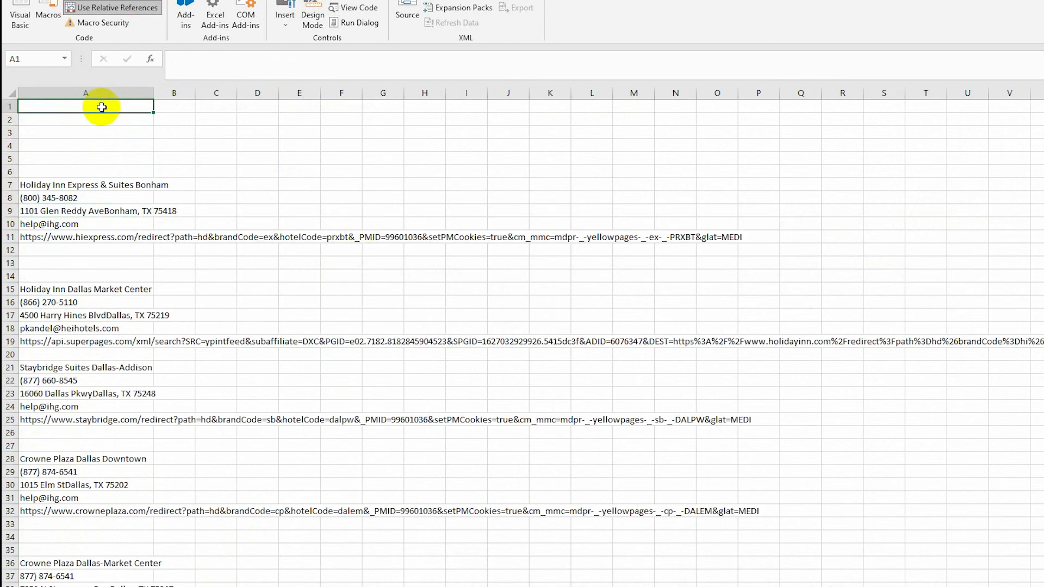
{"action": "key", "text": "ctrl+q"}
{"action": "key", "text": "ctrl+q"}
{"action": "key", "text": "ctrl+q"}
{"action": "key", "text": "ctrl+q"}
{"action": "key", "text": "ctrl+q"}
{"action": "key", "text": "ctrl+q"}
{"action": "key", "text": "ctrl+q"}
{"action": "key", "text": "ctrl+q"}
{"action": "key", "text": "ctrl+q"}
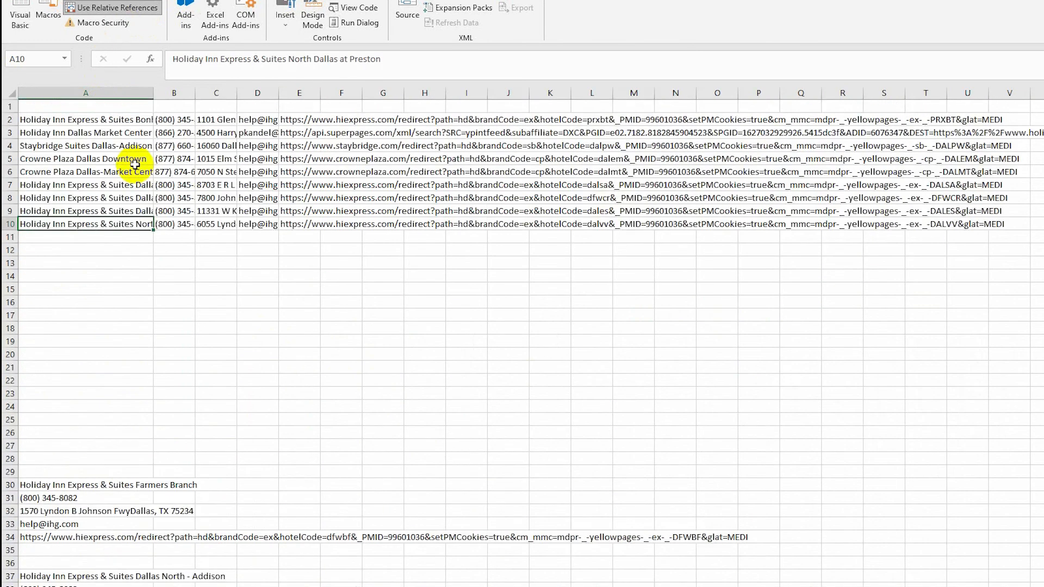
{"action": "key", "text": "ctrl+q"}
{"action": "key", "text": "ctrl+q"}
{"action": "key", "text": "ctrl+q"}
{"action": "key", "text": "ctrl+q"}
{"action": "key", "text": "ctrl+q"}
{"action": "key", "text": "ctrl+q"}
{"action": "key", "text": "ctrl+q"}
{"action": "key", "text": "ctrl+q"}
{"action": "key", "text": "ctrl+q"}
{"action": "key", "text": "ctrl+q"}
{"action": "key", "text": "ctrl+q"}
{"action": "key", "text": "ctrl+q"}
{"action": "key", "text": "ctrl+q"}
{"action": "key", "text": "ctrl+q"}
{"action": "key", "text": "ctrl+q"}
{"action": "key", "text": "ctrl+q"}
{"action": "key", "text": "ctrl+q"}
{"action": "key", "text": "ctrl+q"}
{"action": "key", "text": "ctrl+q"}
{"action": "key", "text": "ctrl+q"}
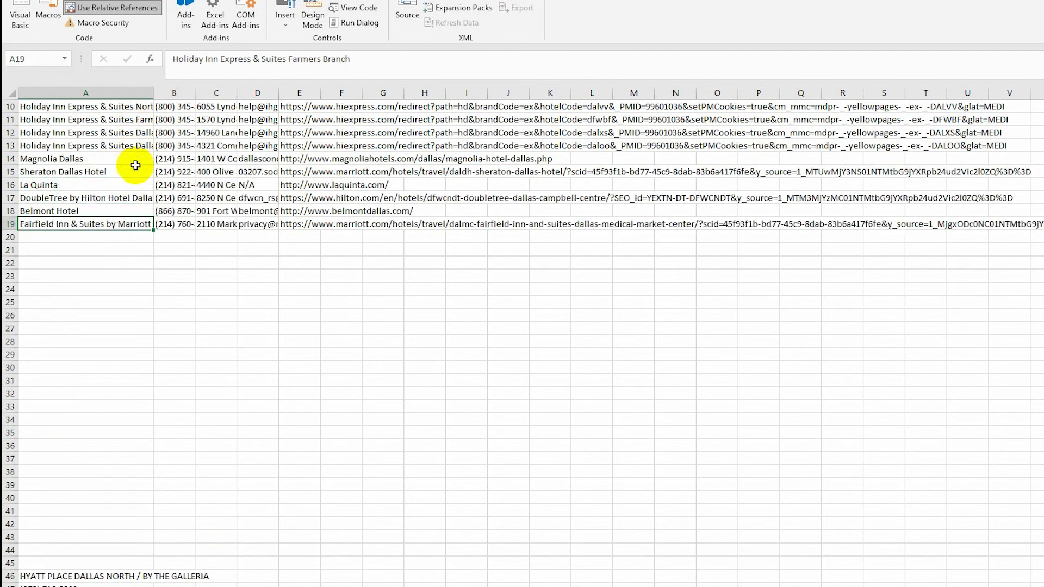
{"action": "key", "text": "ctrl+q"}
{"action": "key", "text": "ctrl+q"}
{"action": "key", "text": "ctrl+q"}
{"action": "key", "text": "ctrl+q"}
{"action": "key", "text": "ctrl+q"}
{"action": "key", "text": "ctrl+q"}
{"action": "key", "text": "ctrl+q"}
{"action": "key", "text": "ctrl+q"}
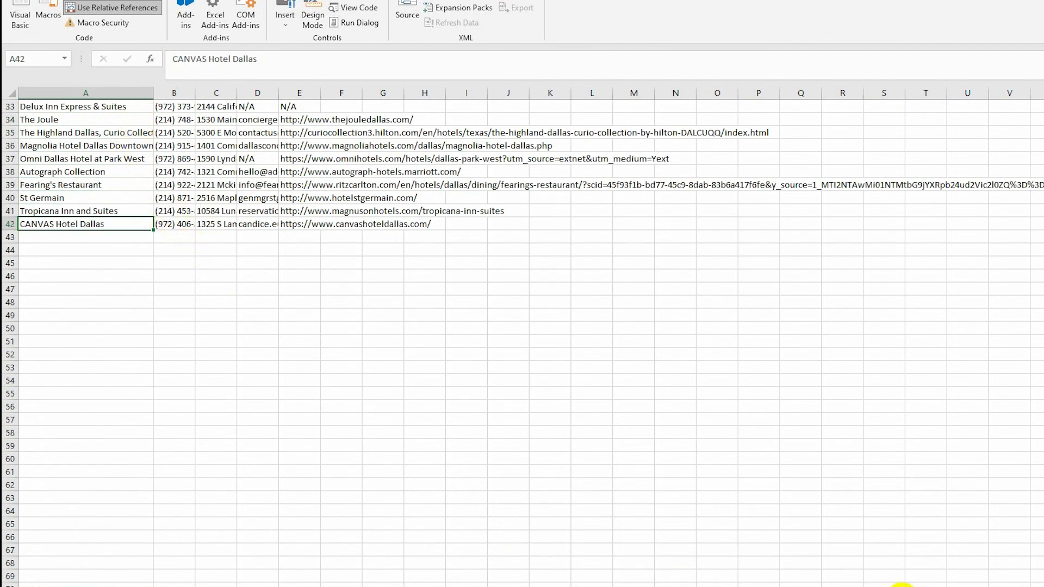
{"action": "mouse_move", "coordinate": [668, 586]}
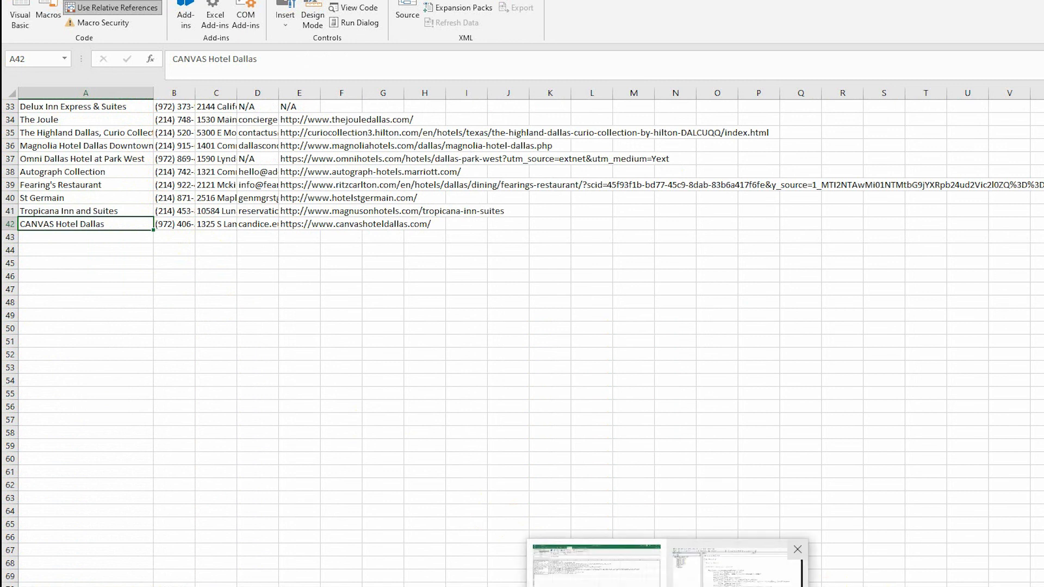